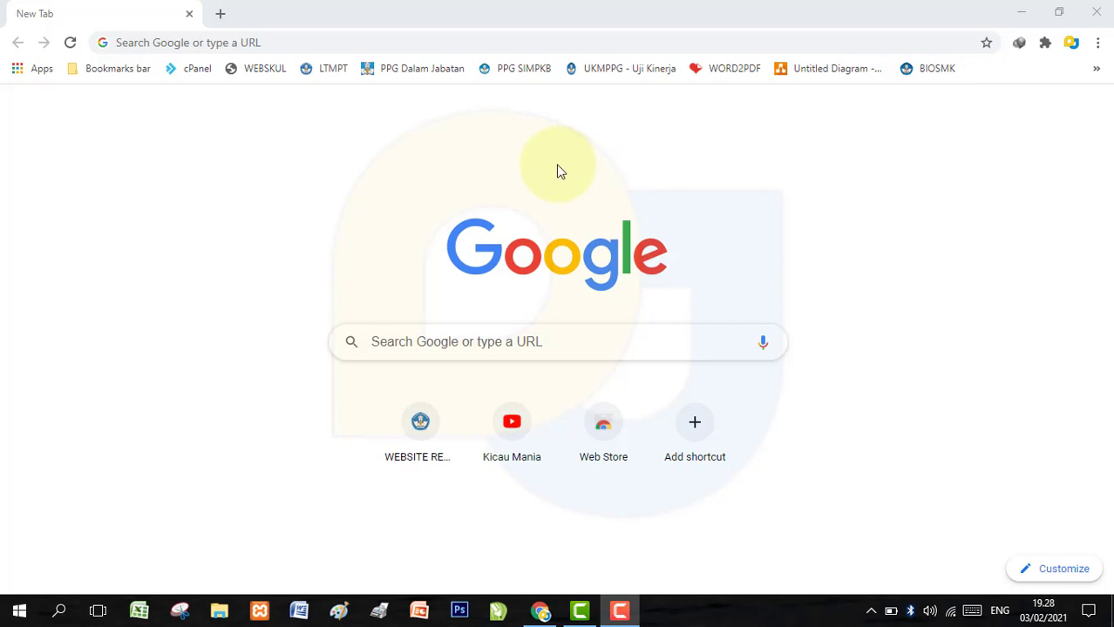
Open the official LTMPT website at ltmpt.ac.id
{"action": "left_click", "coordinate": [511, 39]}
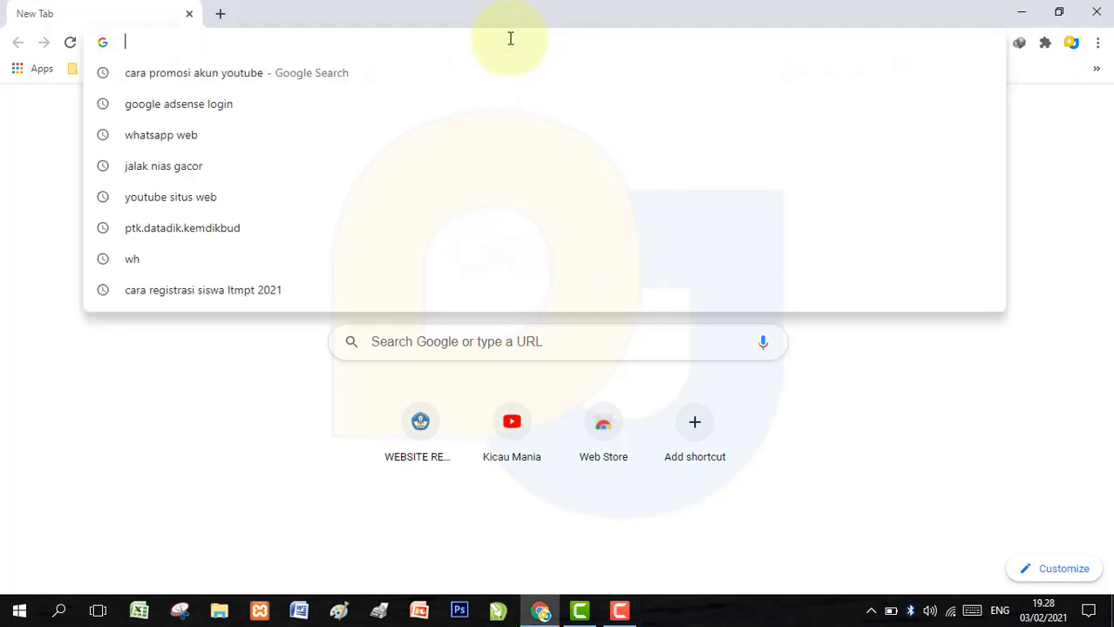
{"action": "type", "text": "ltp"}
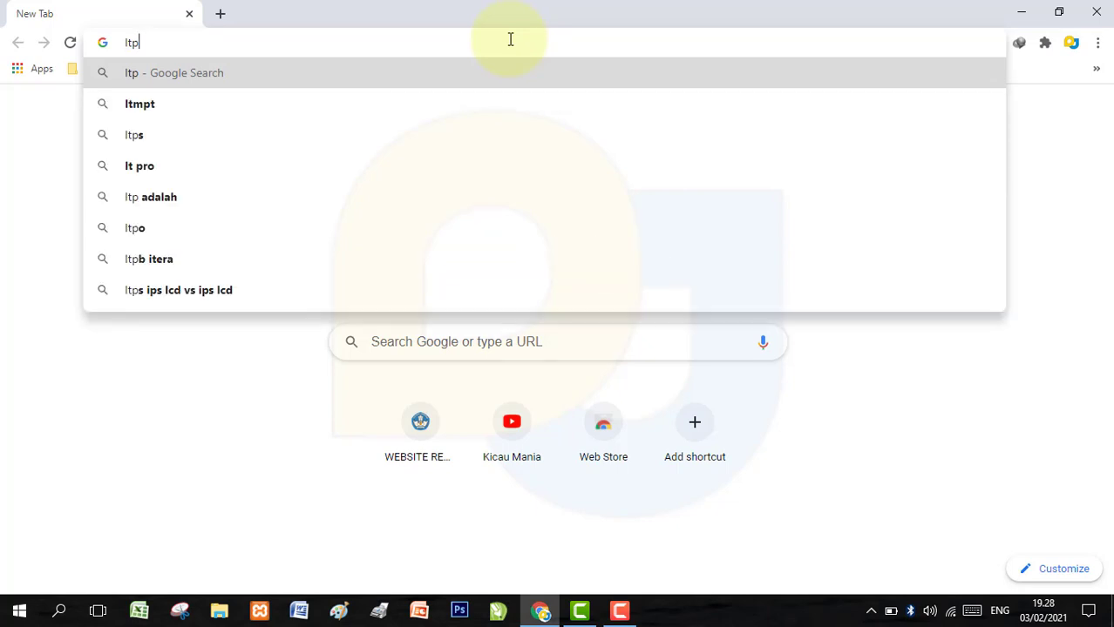
{"action": "key", "text": "BackSpace"}
{"action": "type", "text": "m"}
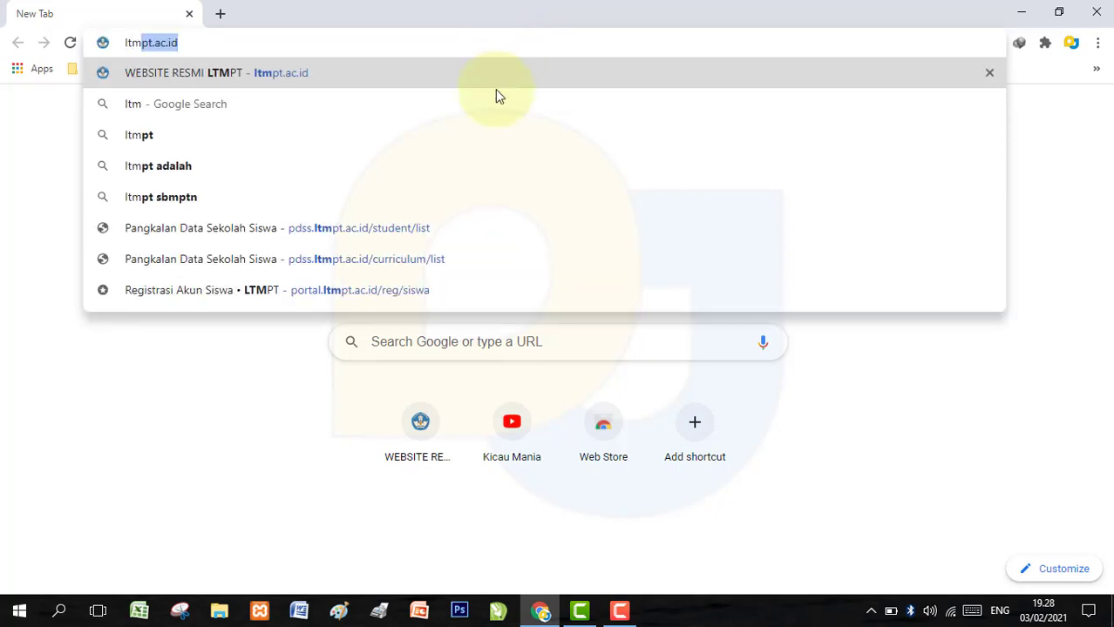
{"action": "left_click", "coordinate": [315, 81]}
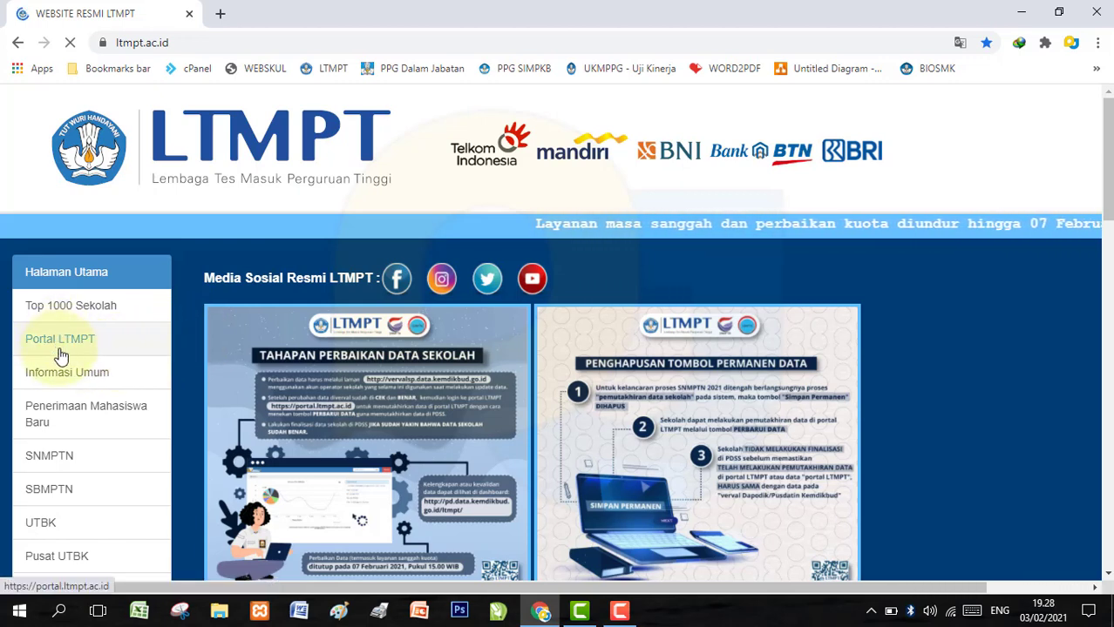
Open Portal LTMPT from the website and sign in with the prefilled school account credentials
{"action": "left_click", "coordinate": [109, 347]}
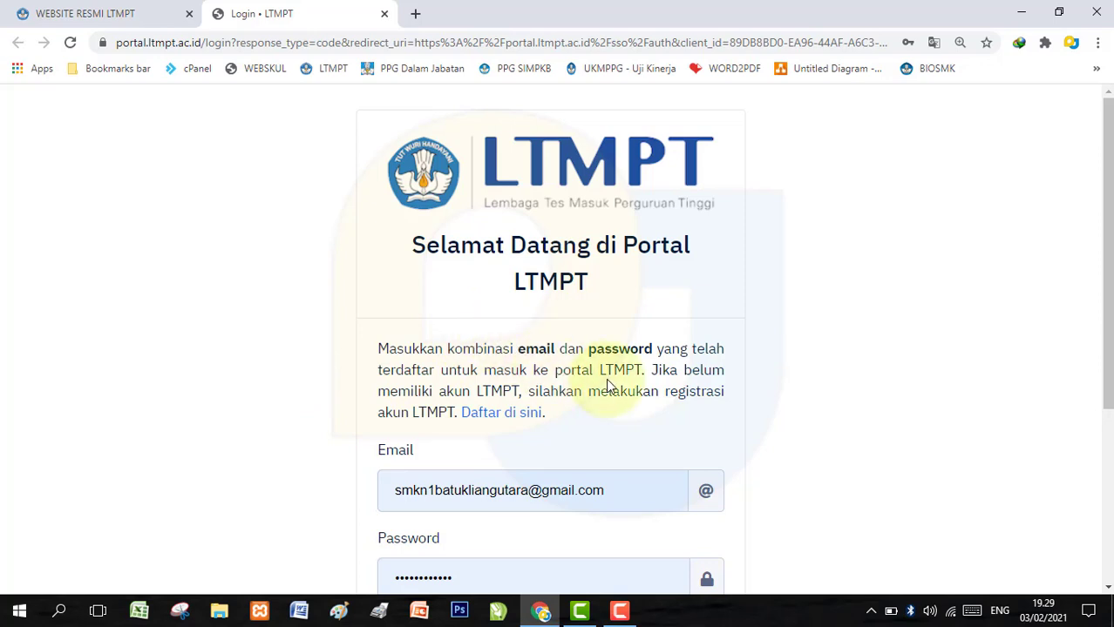
{"action": "scroll", "coordinate": [610, 386], "scroll_direction": "down", "scroll_amount": 1}
{"action": "scroll", "coordinate": [610, 386], "scroll_direction": "down", "scroll_amount": 1}
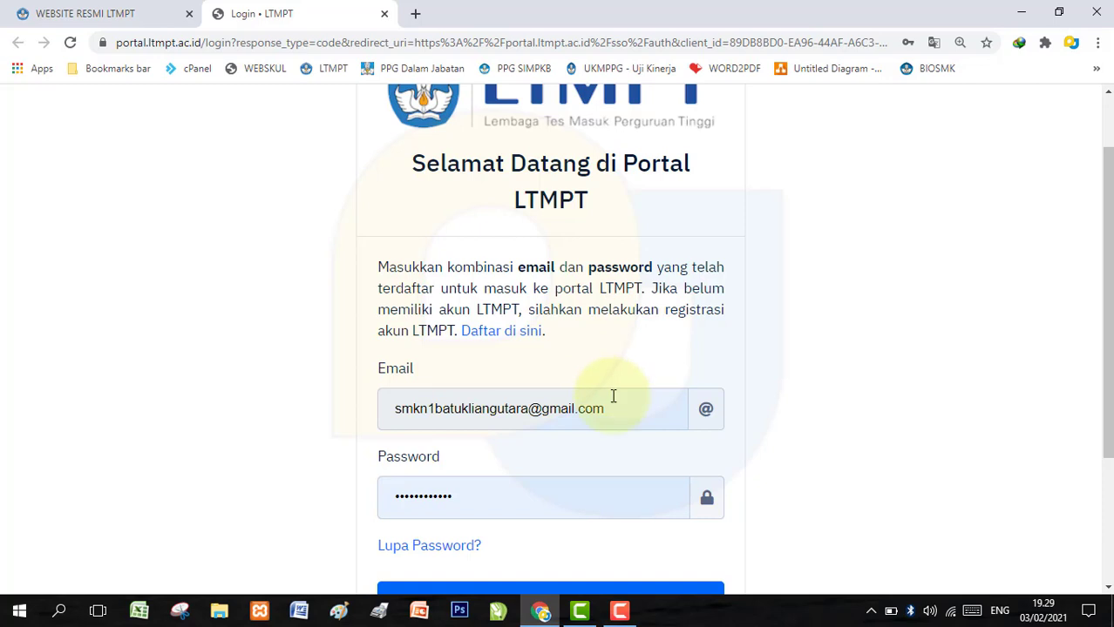
{"action": "scroll", "coordinate": [617, 401], "scroll_direction": "down", "scroll_amount": 1}
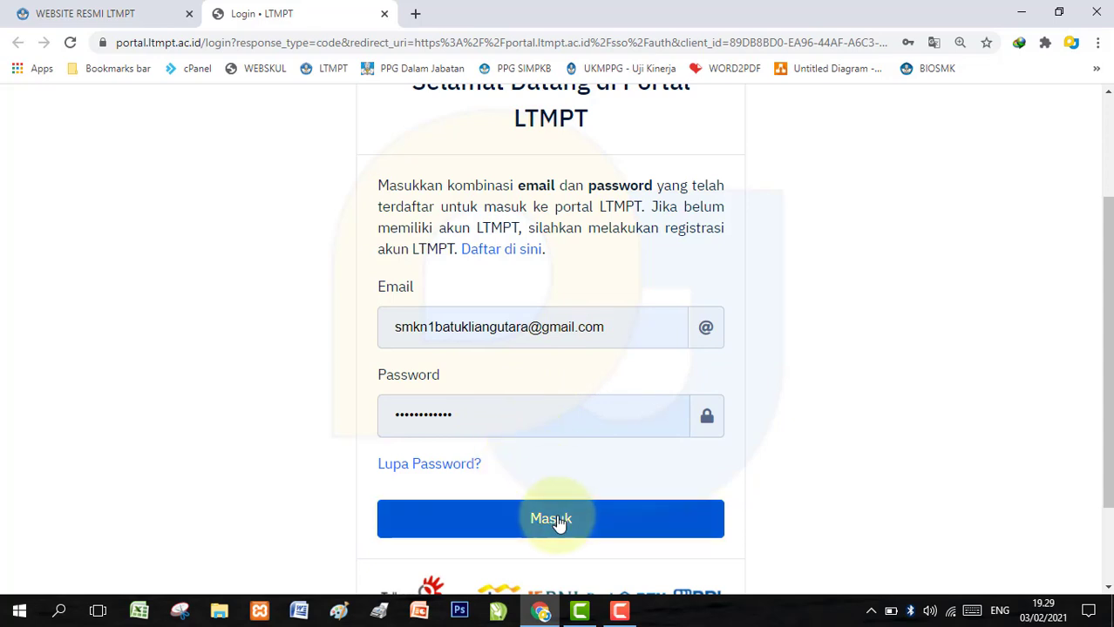
{"action": "left_click", "coordinate": [618, 522]}
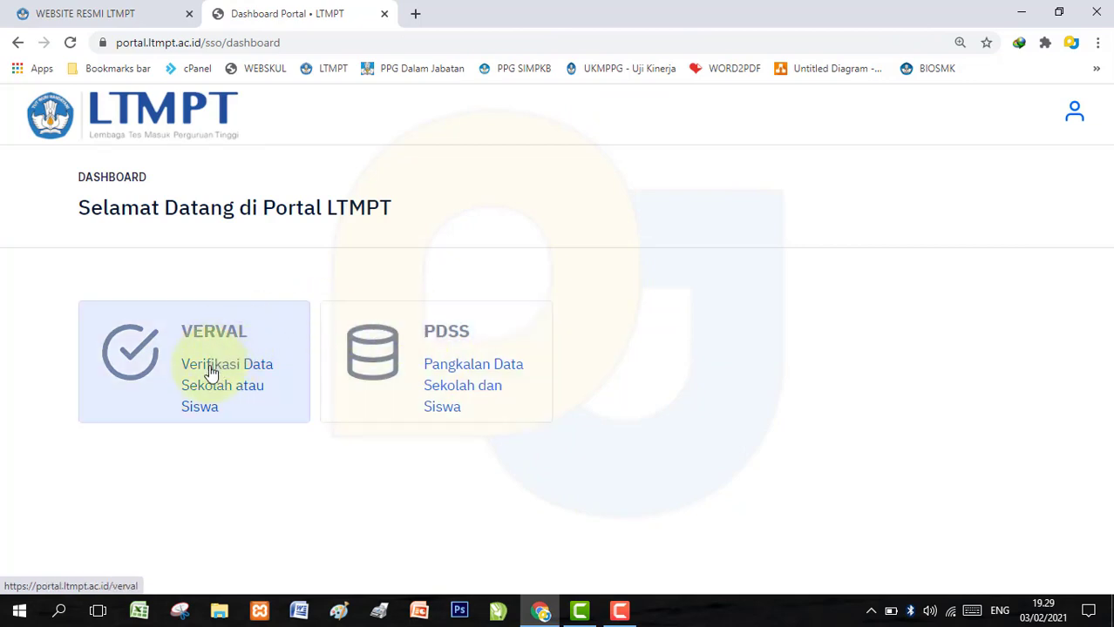
Open VERVAL from the portal dashboard and examine the school's identity, accreditation and address data and its list of majors
{"action": "left_click", "coordinate": [271, 392]}
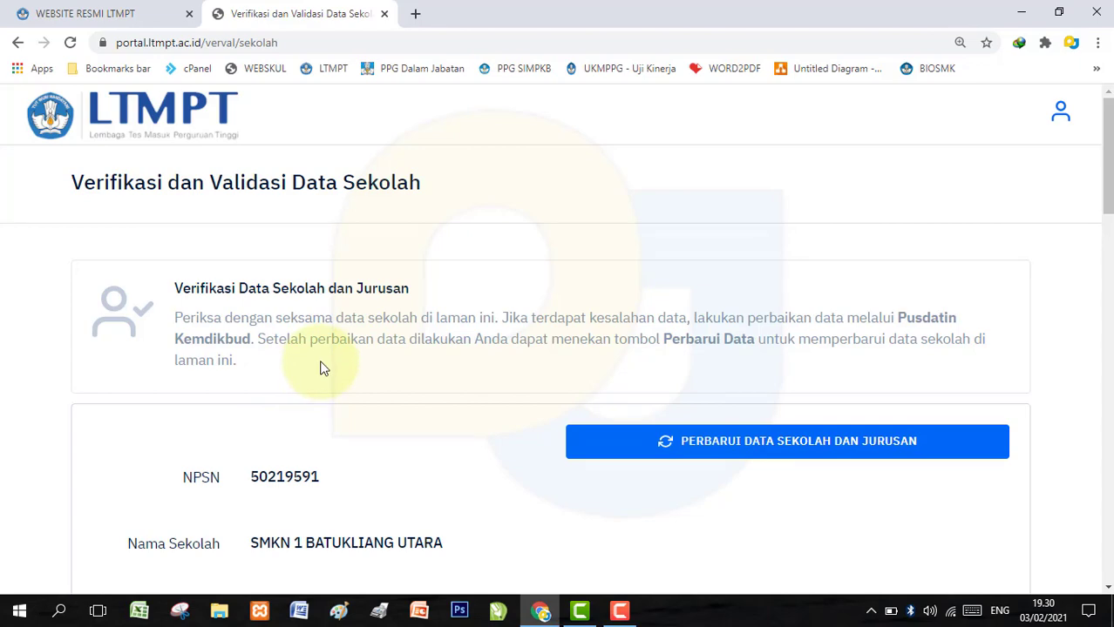
{"action": "scroll", "coordinate": [321, 368], "scroll_direction": "down", "scroll_amount": 3}
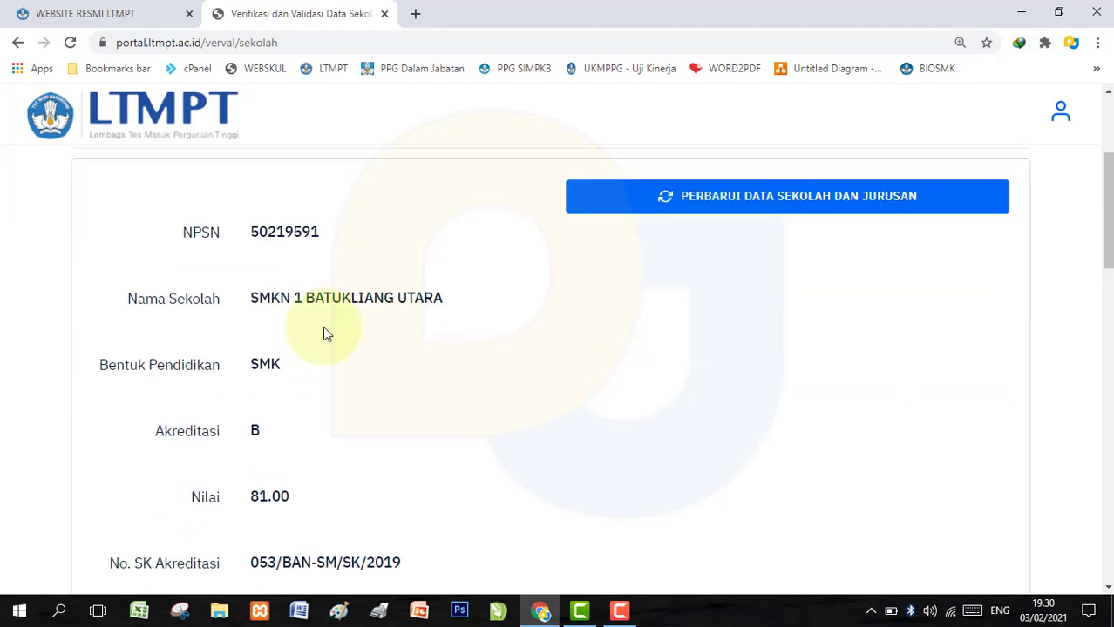
{"action": "scroll", "coordinate": [323, 329], "scroll_direction": "down", "scroll_amount": 3}
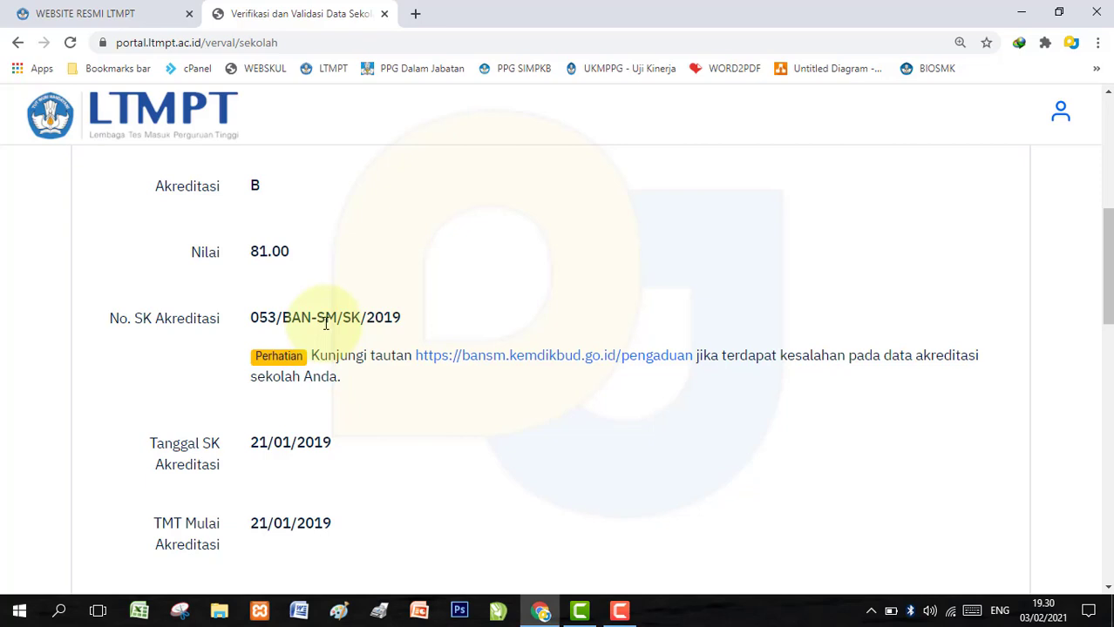
{"action": "scroll", "coordinate": [324, 324], "scroll_direction": "down", "scroll_amount": 5}
{"action": "scroll", "coordinate": [325, 322], "scroll_direction": "down", "scroll_amount": 8}
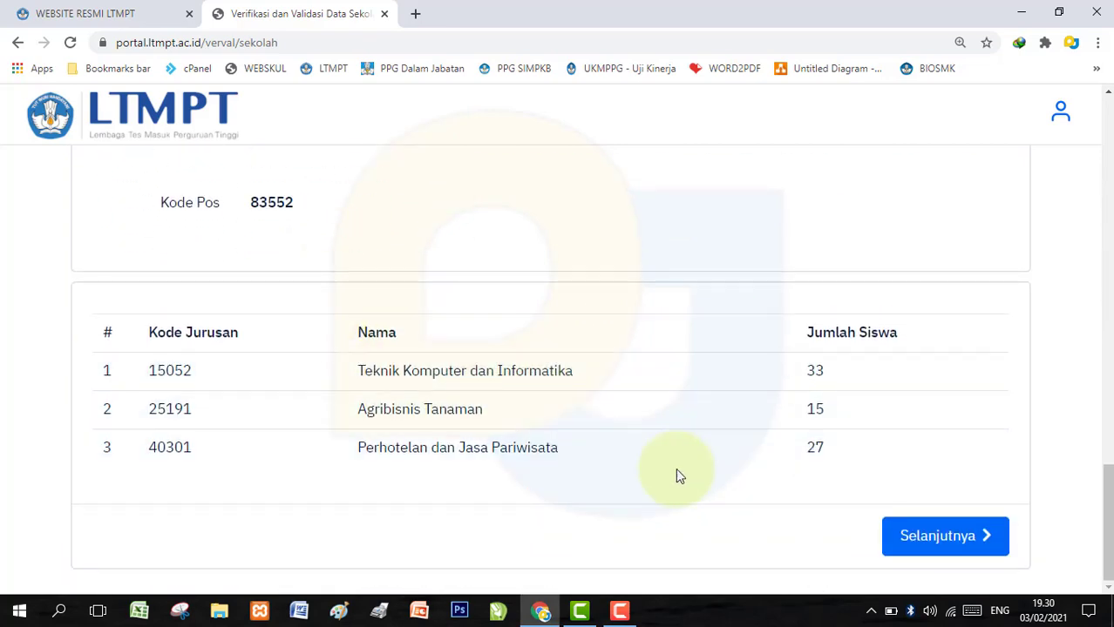
{"action": "scroll", "coordinate": [711, 447], "scroll_direction": "up", "scroll_amount": 5}
{"action": "scroll", "coordinate": [722, 442], "scroll_direction": "up", "scroll_amount": 10}
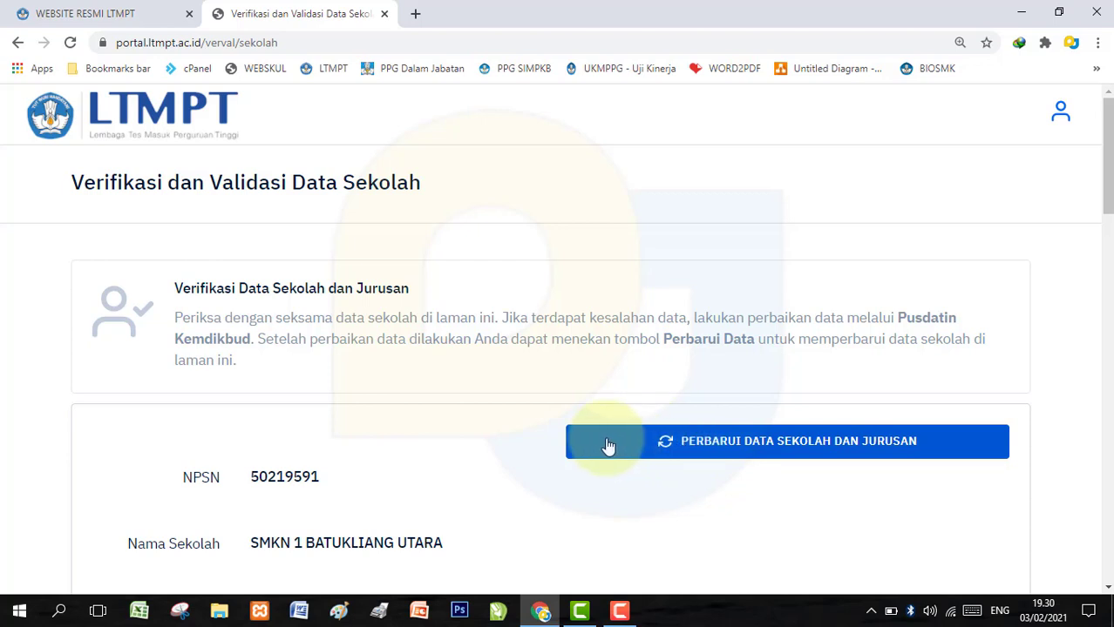
{"action": "scroll", "coordinate": [634, 501], "scroll_direction": "down", "scroll_amount": 5}
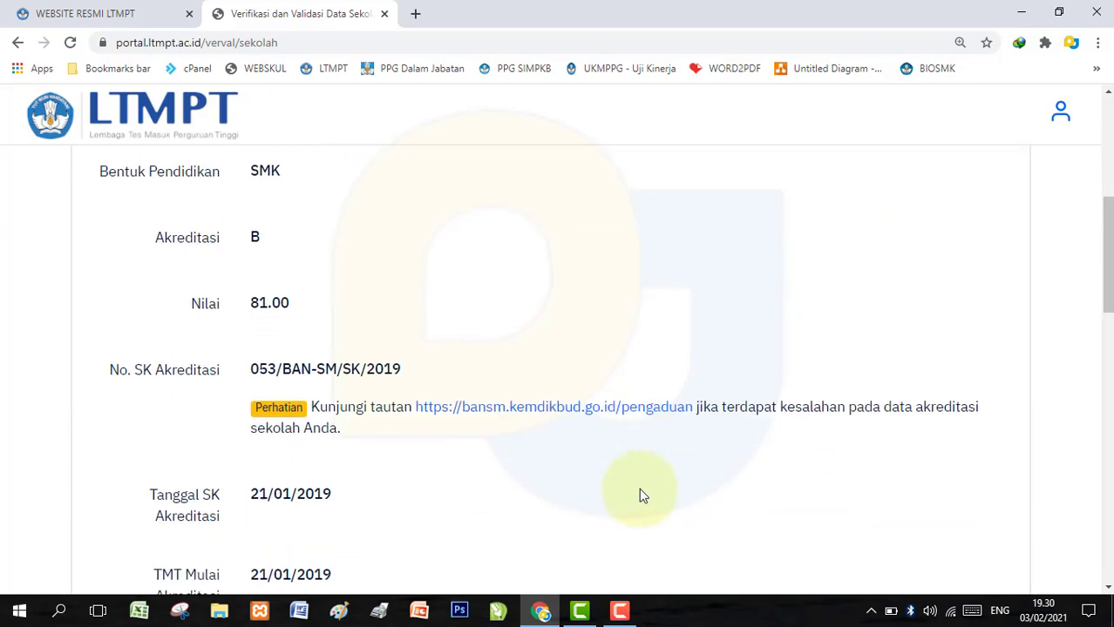
{"action": "scroll", "coordinate": [660, 477], "scroll_direction": "down", "scroll_amount": 13}
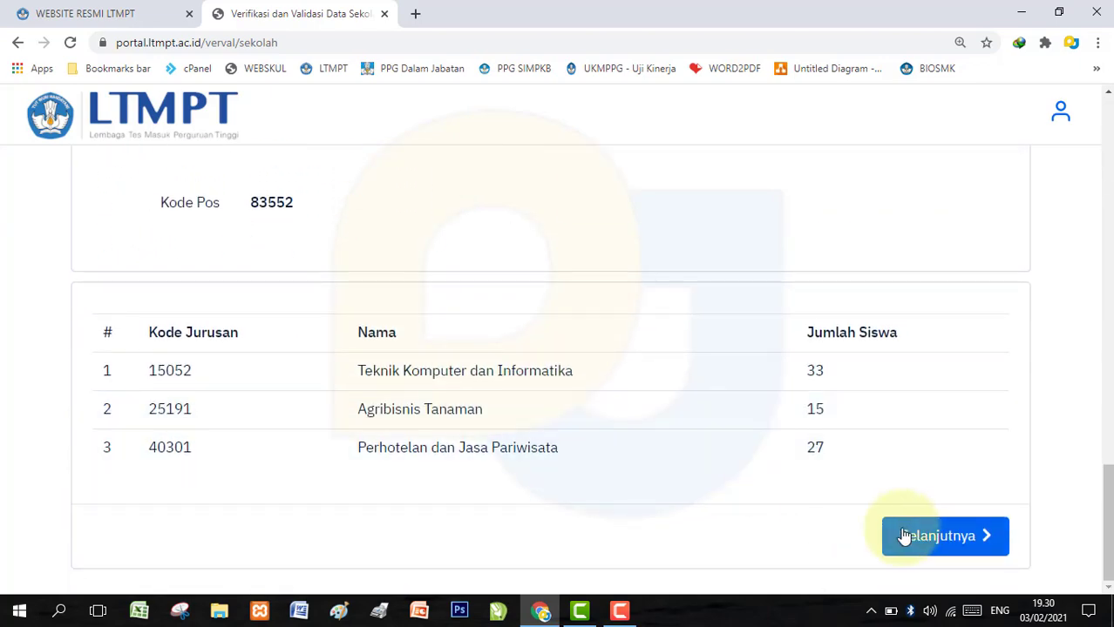
Continue to the student verification page and examine the registration counts and each listed student's active and account status
{"action": "left_click", "coordinate": [937, 540]}
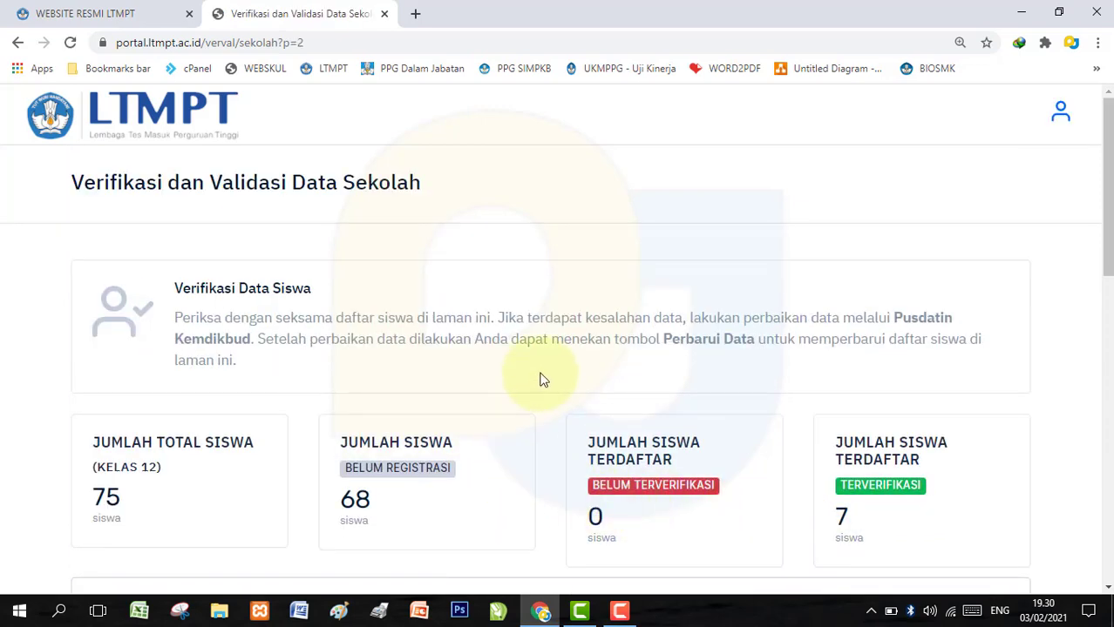
{"action": "scroll", "coordinate": [542, 375], "scroll_direction": "down", "scroll_amount": 3}
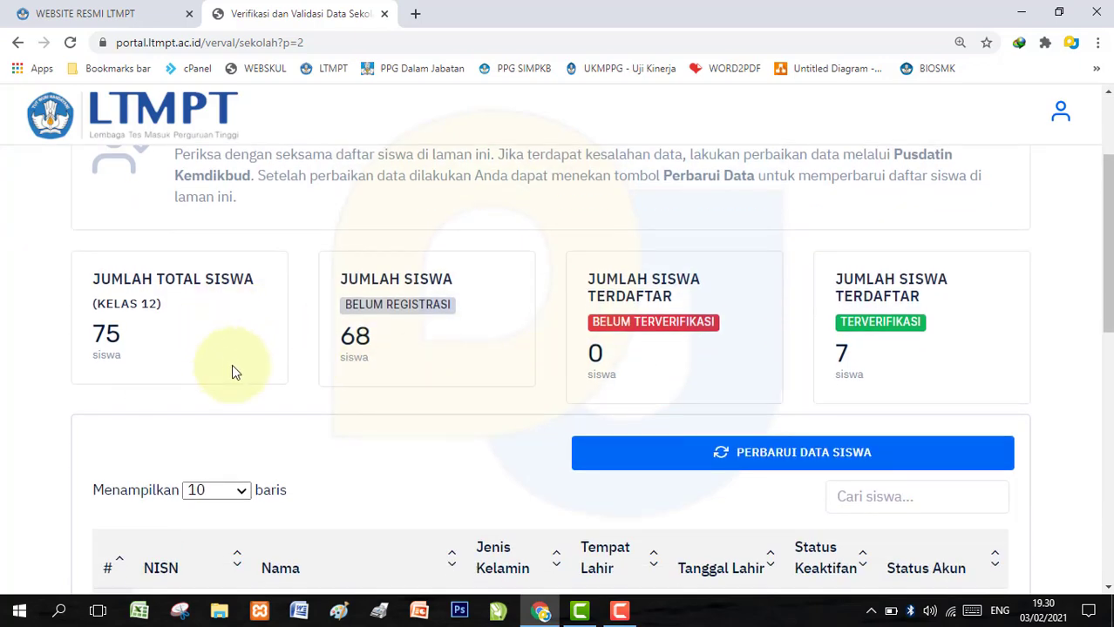
{"action": "scroll", "coordinate": [232, 372], "scroll_direction": "down", "scroll_amount": 3}
{"action": "scroll", "coordinate": [240, 366], "scroll_direction": "up", "scroll_amount": 1}
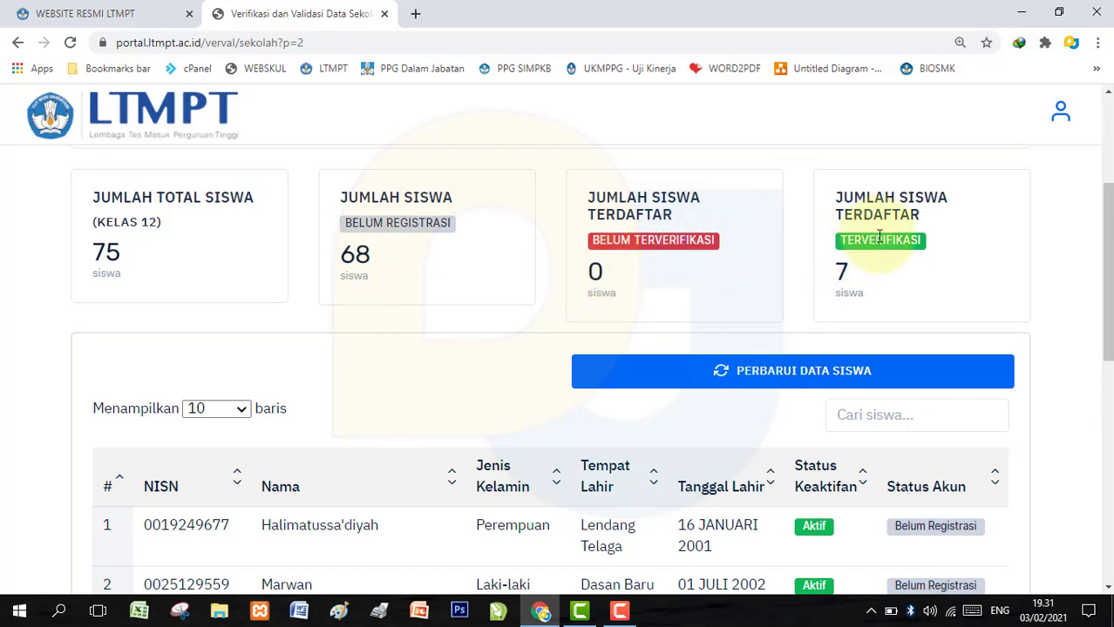
{"action": "scroll", "coordinate": [597, 344], "scroll_direction": "down", "scroll_amount": 2}
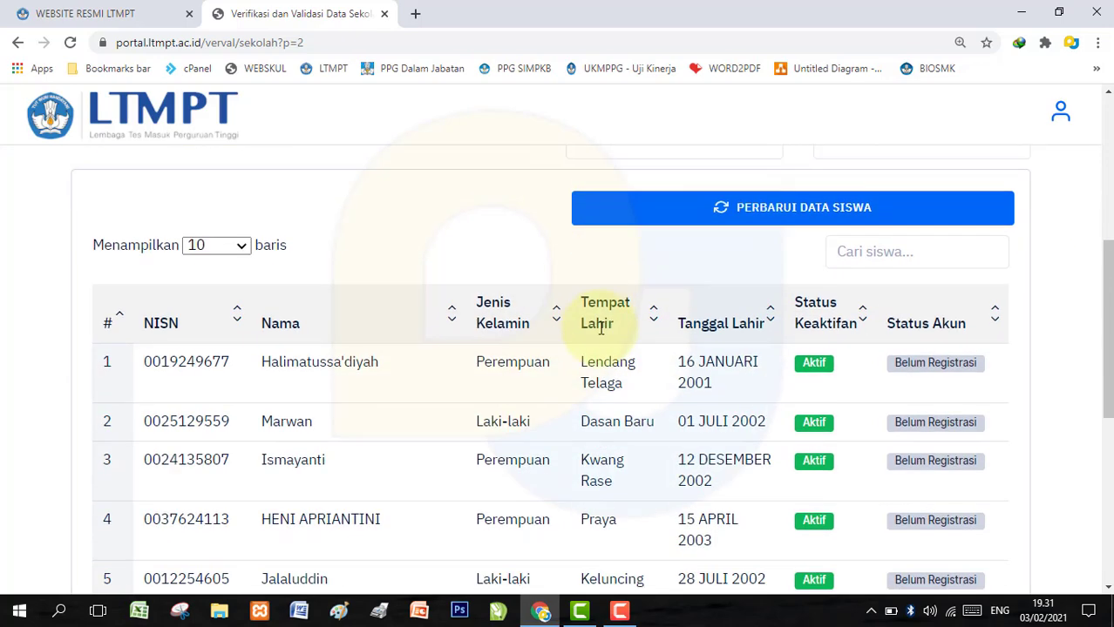
{"action": "scroll", "coordinate": [600, 327], "scroll_direction": "down", "scroll_amount": 1}
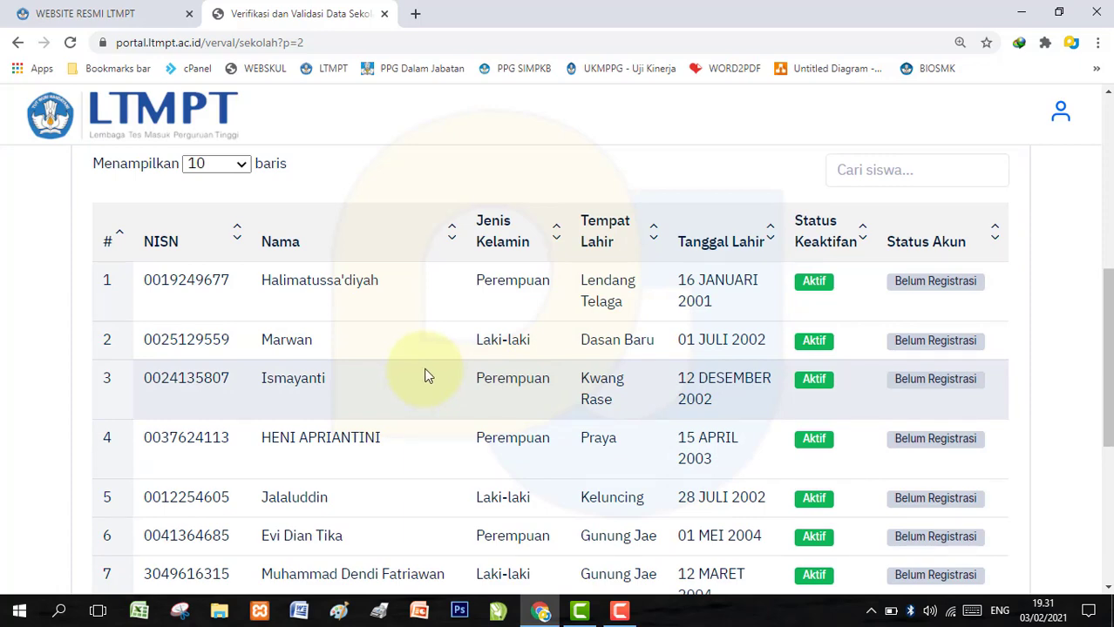
{"action": "scroll", "coordinate": [426, 373], "scroll_direction": "down", "scroll_amount": 2}
{"action": "scroll", "coordinate": [758, 328], "scroll_direction": "up", "scroll_amount": 3}
{"action": "scroll", "coordinate": [770, 323], "scroll_direction": "down", "scroll_amount": 5}
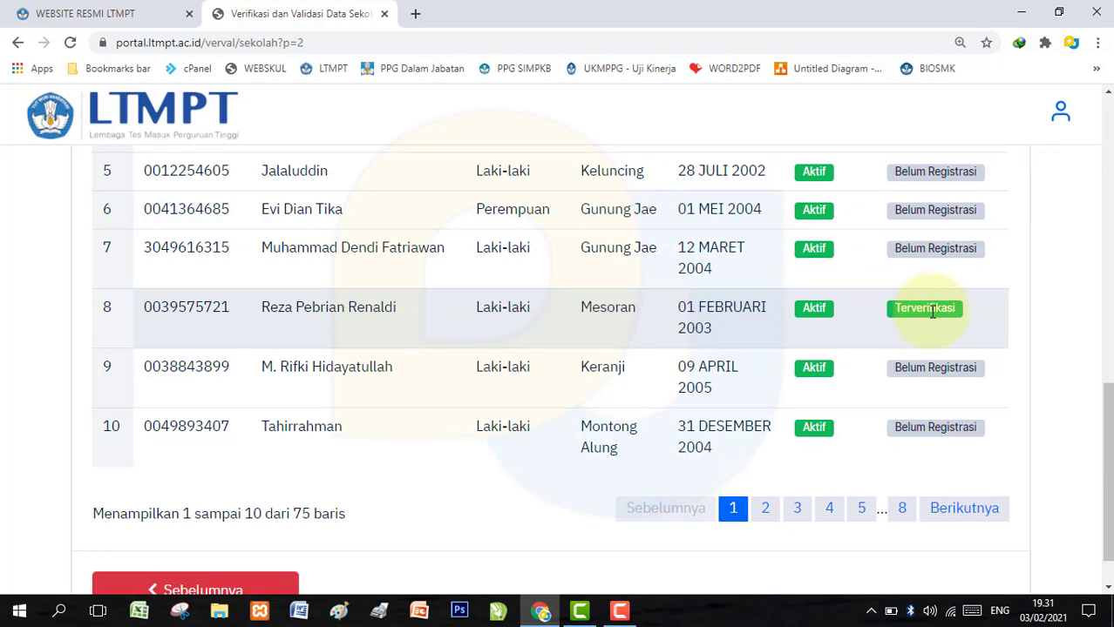
{"action": "scroll", "coordinate": [496, 446], "scroll_direction": "up", "scroll_amount": 5}
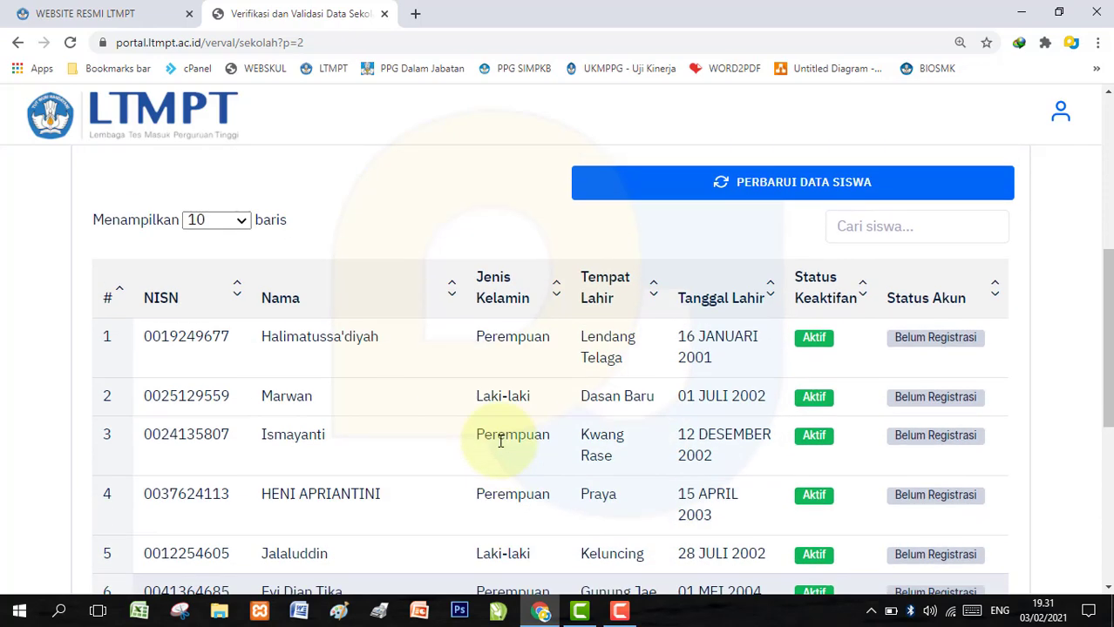
{"action": "scroll", "coordinate": [500, 442], "scroll_direction": "up", "scroll_amount": 4}
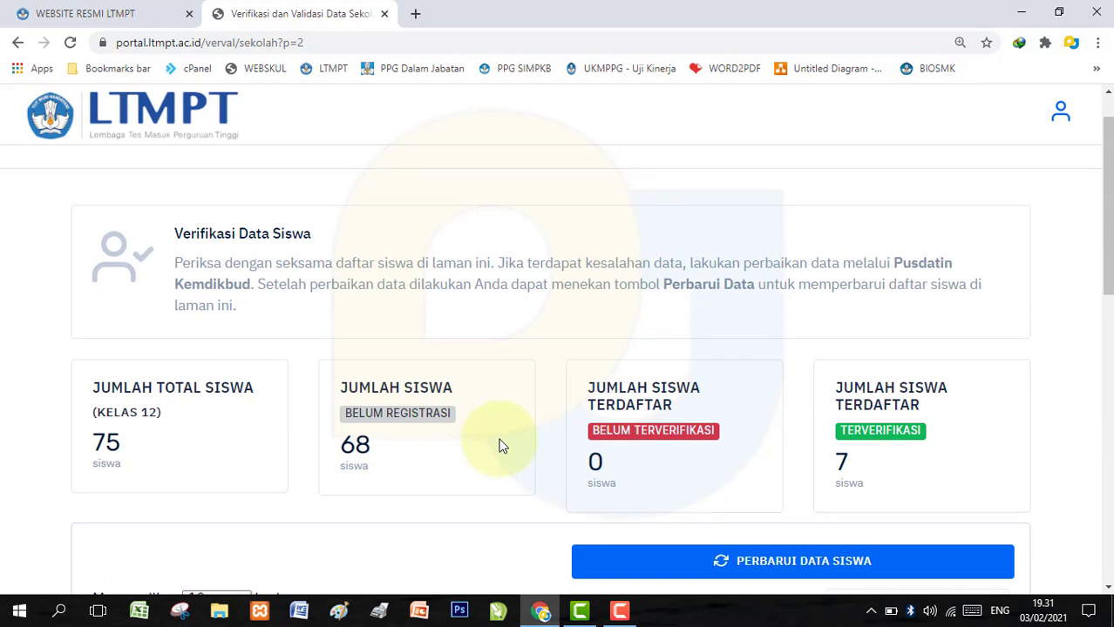
{"action": "scroll", "coordinate": [500, 445], "scroll_direction": "down", "scroll_amount": 3}
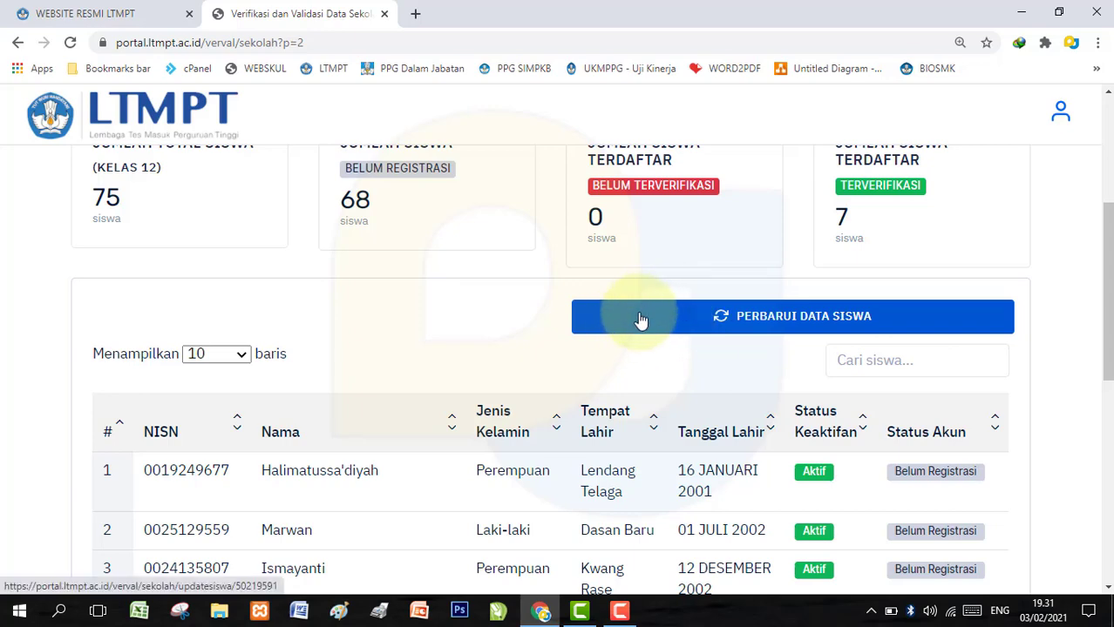
{"action": "scroll", "coordinate": [505, 349], "scroll_direction": "down", "scroll_amount": 7}
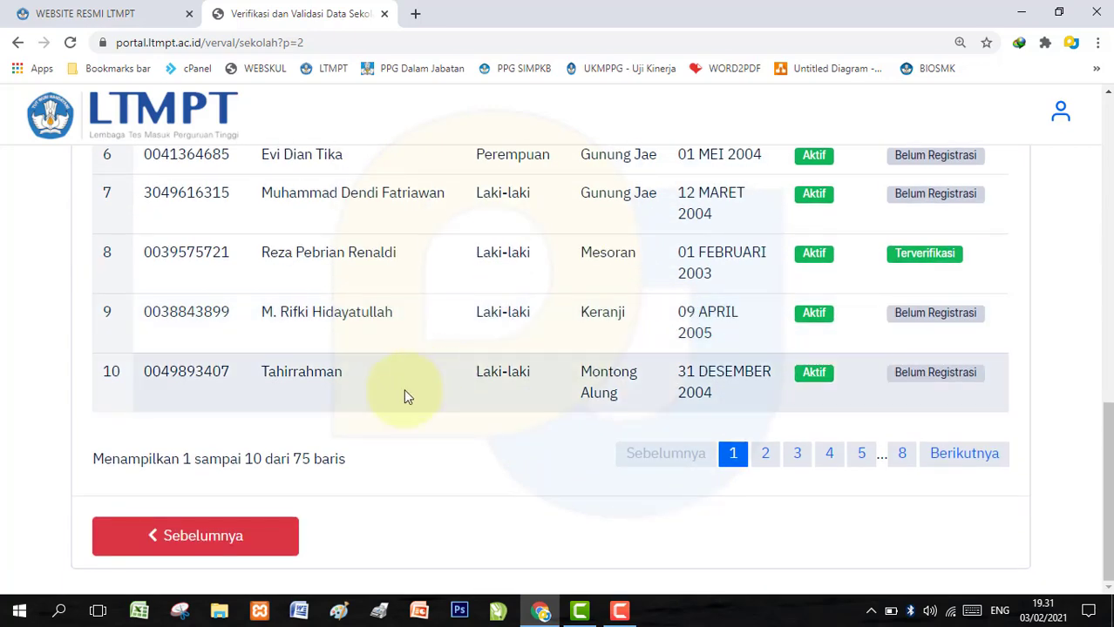
Return from the student verification page to the school and majors data and look through it again
{"action": "left_click", "coordinate": [252, 546]}
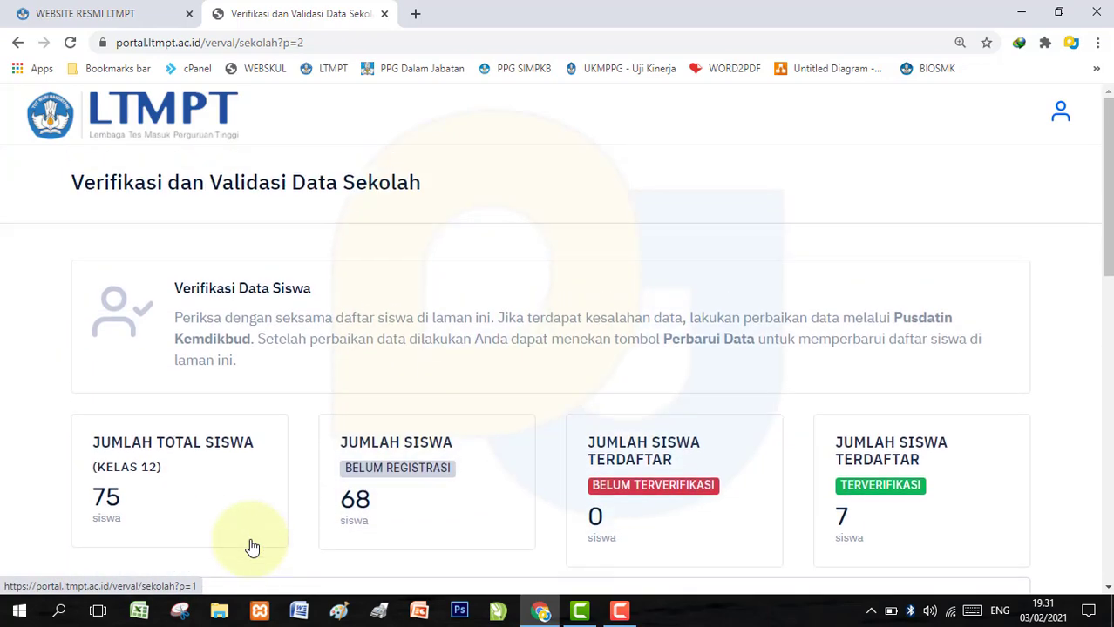
{"action": "scroll", "coordinate": [554, 492], "scroll_direction": "down", "scroll_amount": 10}
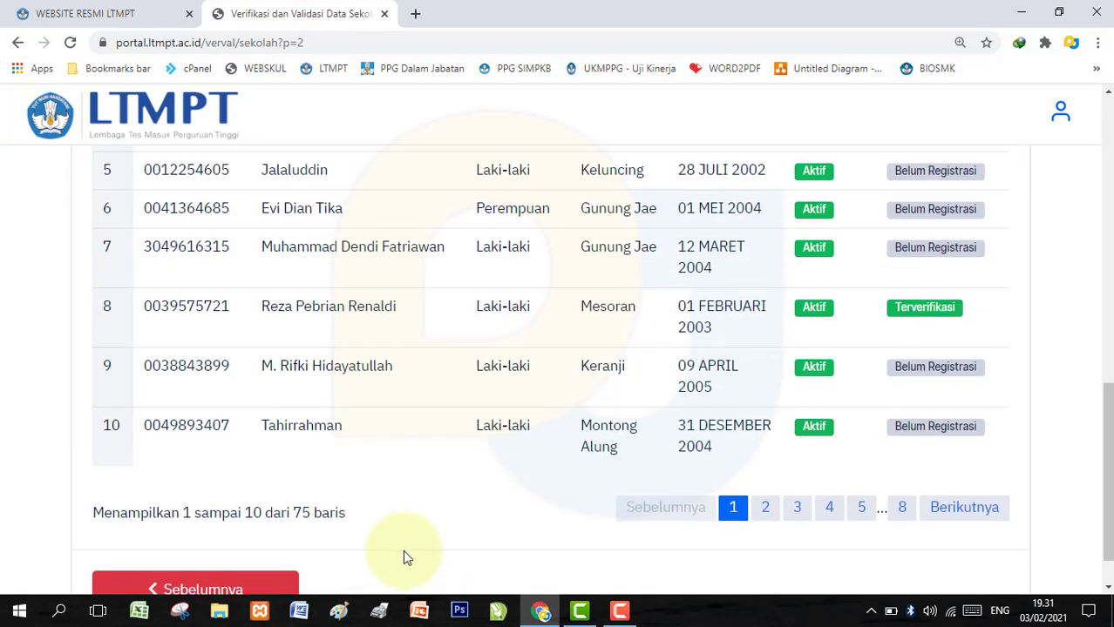
{"action": "scroll", "coordinate": [404, 558], "scroll_direction": "down", "scroll_amount": 2}
{"action": "left_click", "coordinate": [274, 550]}
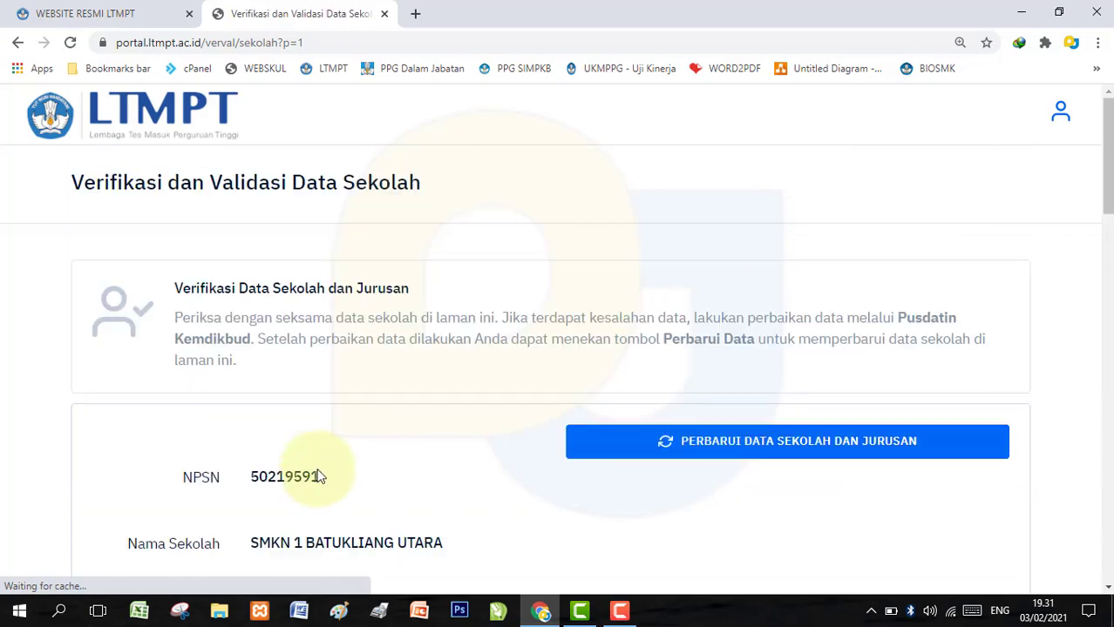
{"action": "scroll", "coordinate": [321, 475], "scroll_direction": "down", "scroll_amount": 15}
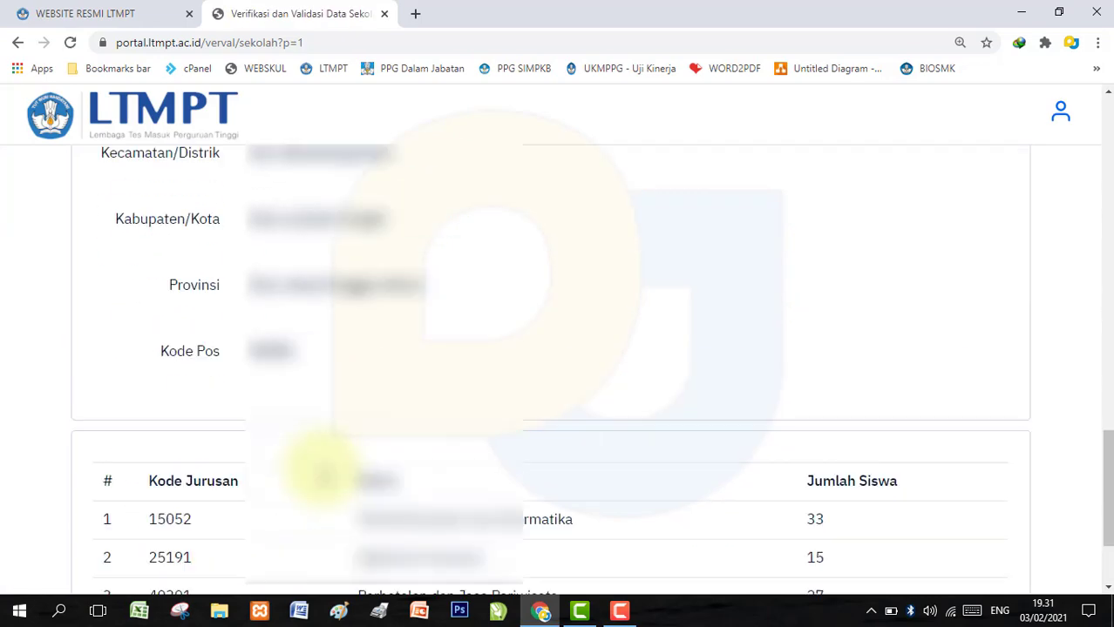
{"action": "scroll", "coordinate": [318, 471], "scroll_direction": "up", "scroll_amount": 15}
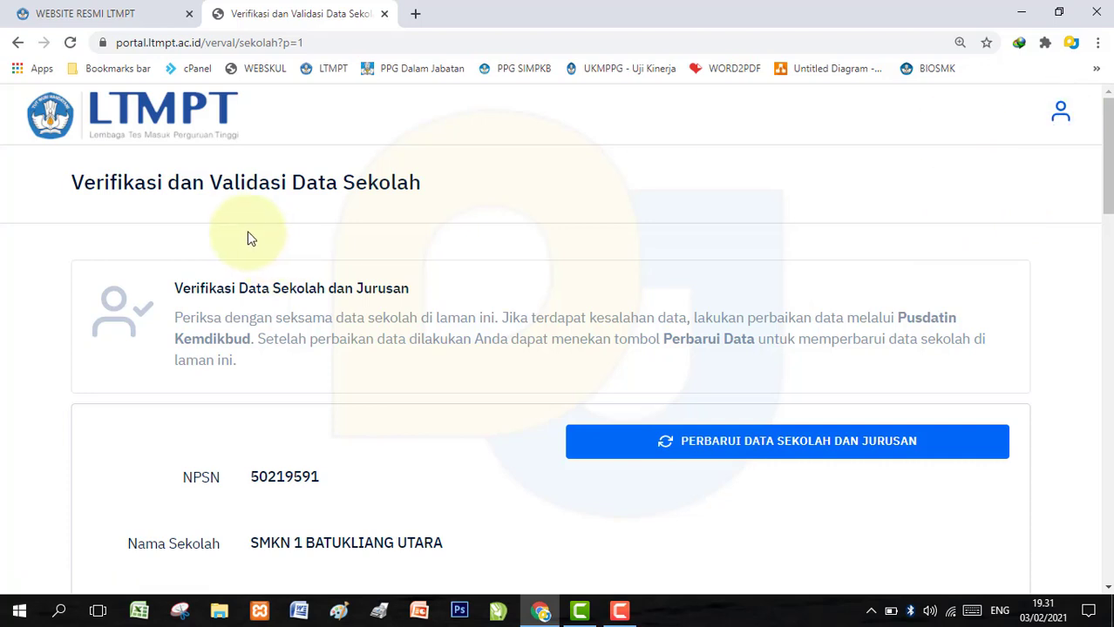
Go back to the LTMPT portal dashboard and open PDSS, the school and student database
{"action": "left_click", "coordinate": [1062, 112]}
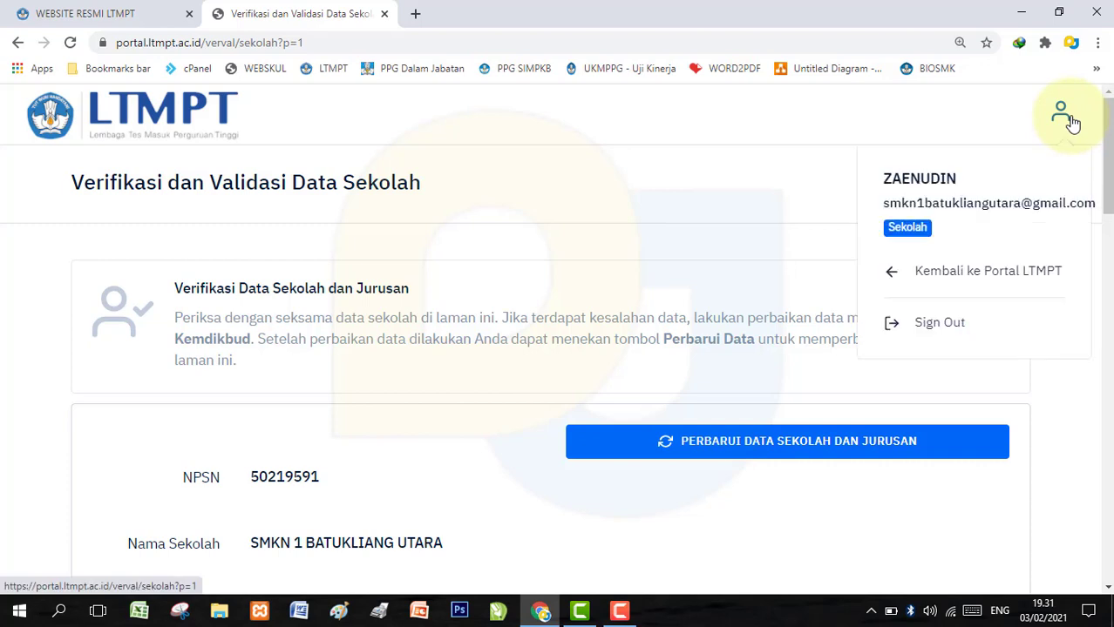
{"action": "left_click", "coordinate": [1035, 277]}
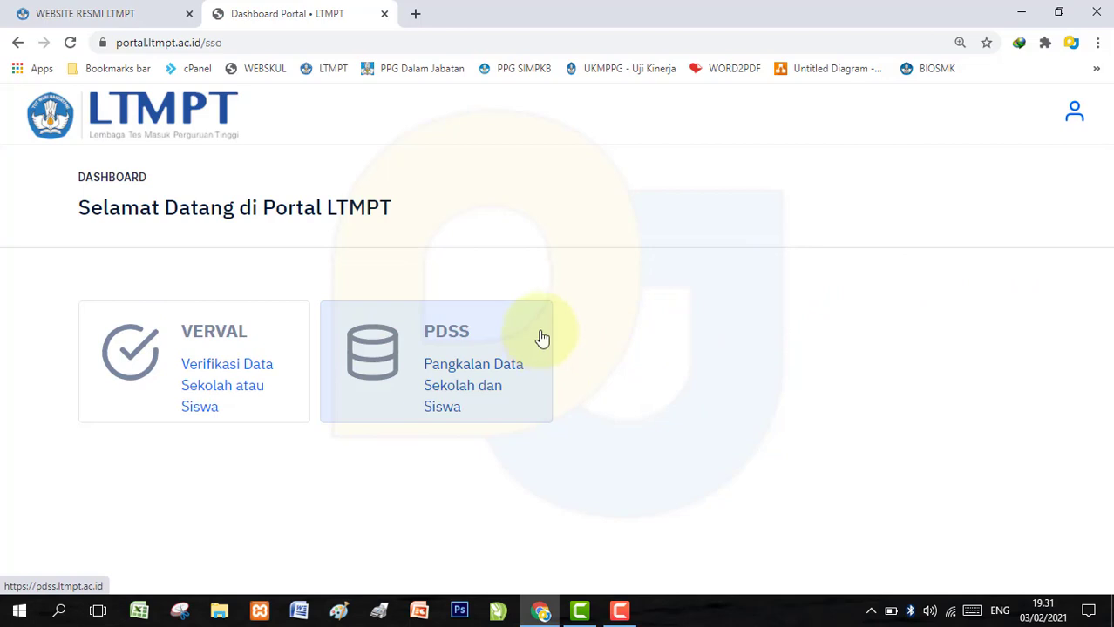
{"action": "left_click", "coordinate": [471, 370]}
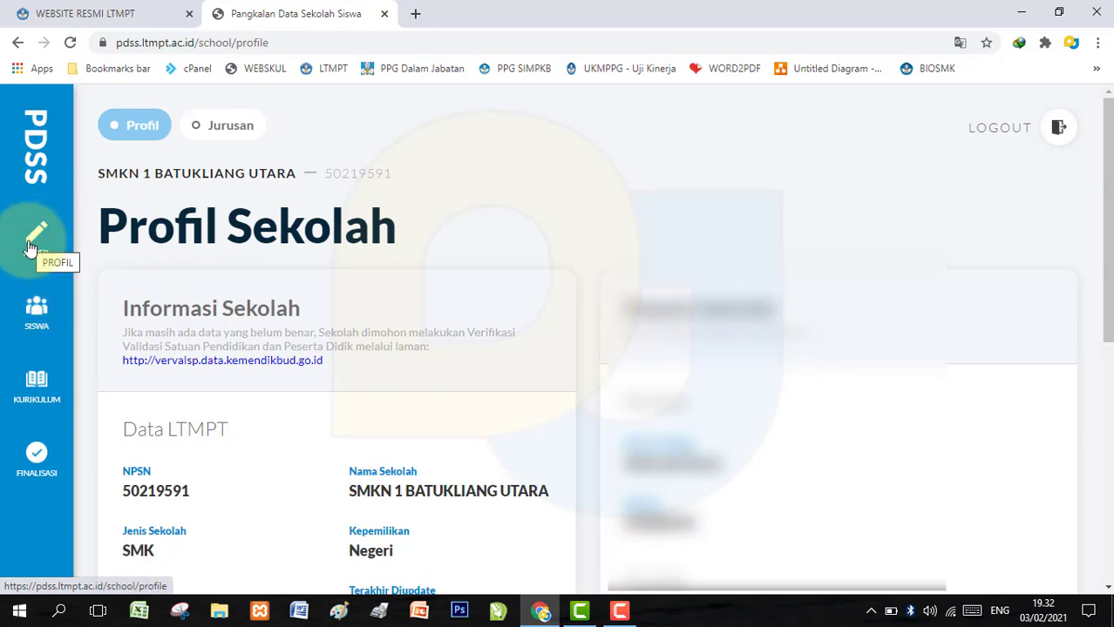
Examine the school information and address on the Profil Sekolah page of PDSS
{"action": "scroll", "coordinate": [120, 359], "scroll_direction": "down", "scroll_amount": 3}
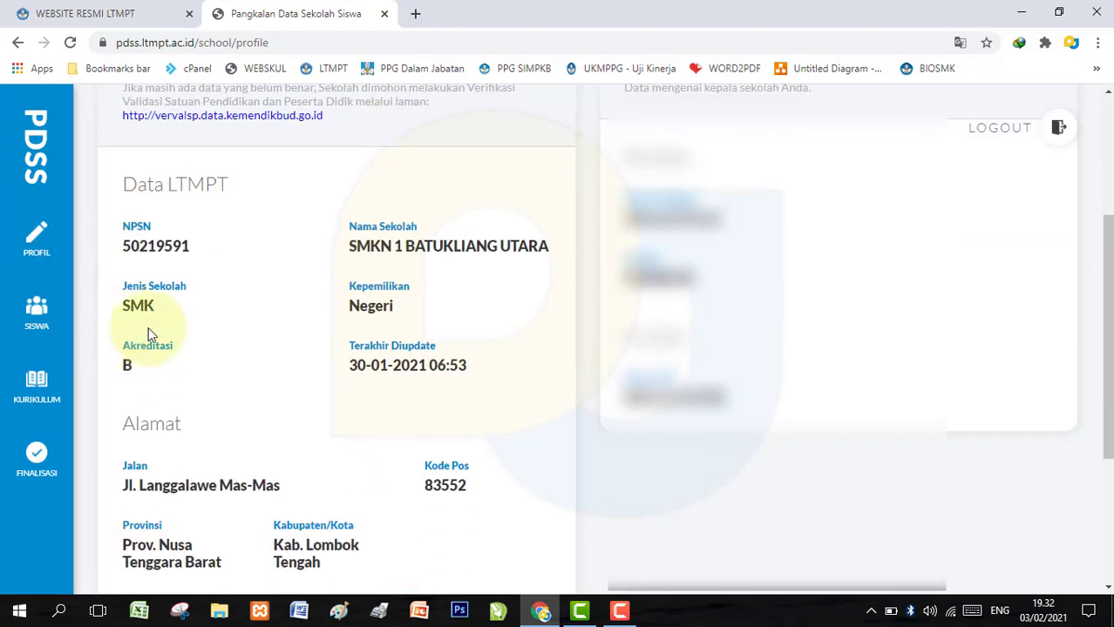
{"action": "scroll", "coordinate": [167, 319], "scroll_direction": "down", "scroll_amount": 2}
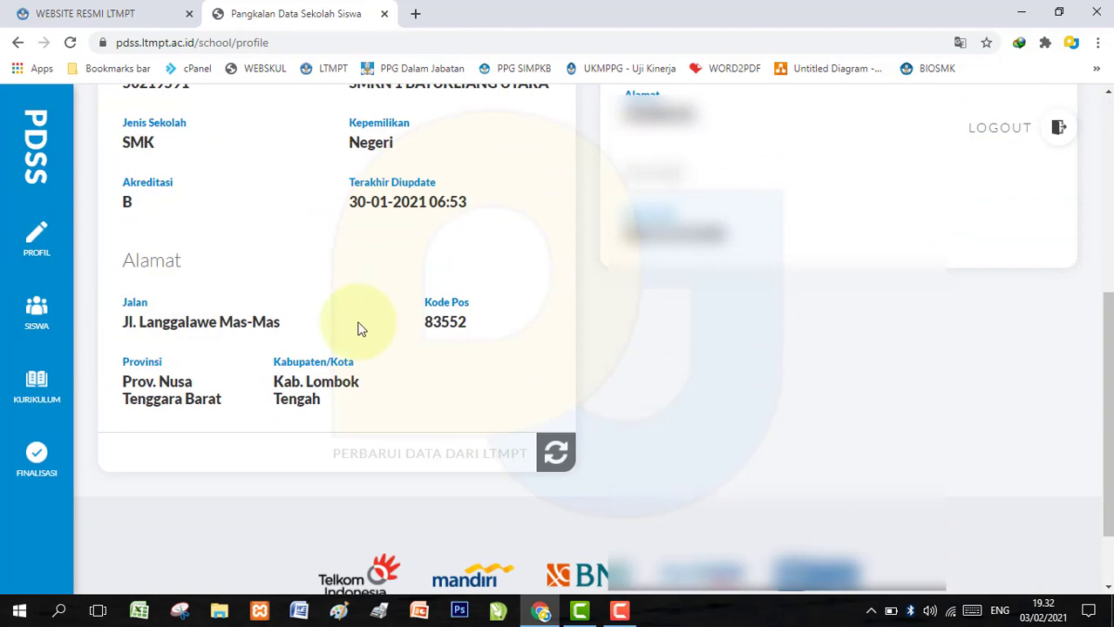
Look over the Profil Sekolah page again, down to the option for updating the data from LTMPT
{"action": "scroll", "coordinate": [460, 322], "scroll_direction": "up", "scroll_amount": 4}
{"action": "scroll", "coordinate": [462, 321], "scroll_direction": "down", "scroll_amount": 5}
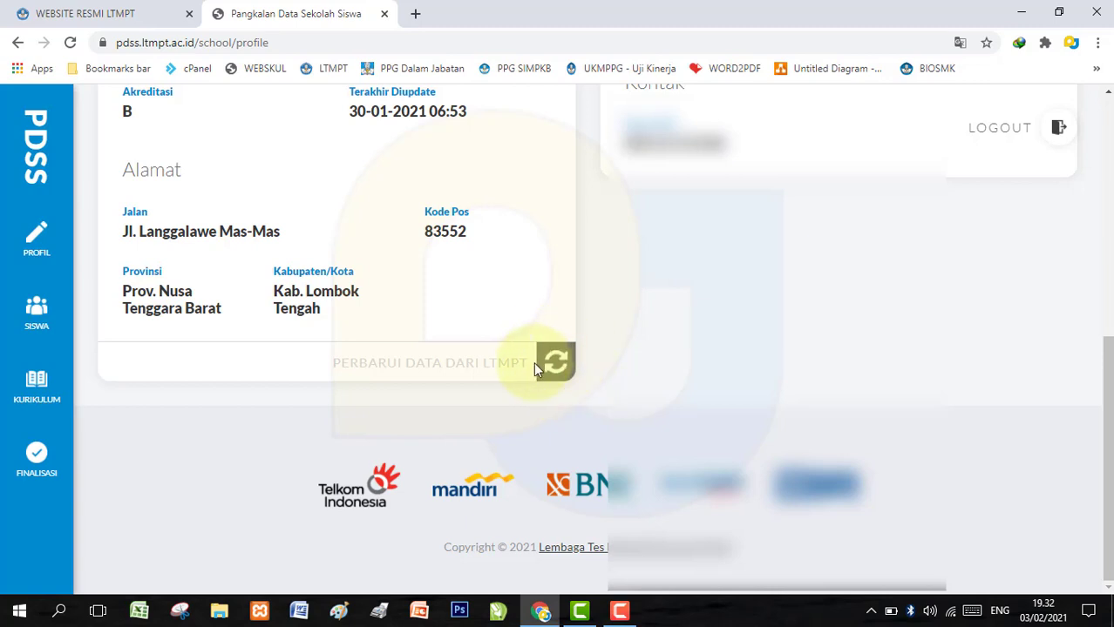
{"action": "scroll", "coordinate": [427, 348], "scroll_direction": "up", "scroll_amount": 5}
{"action": "scroll", "coordinate": [401, 344], "scroll_direction": "down", "scroll_amount": 3}
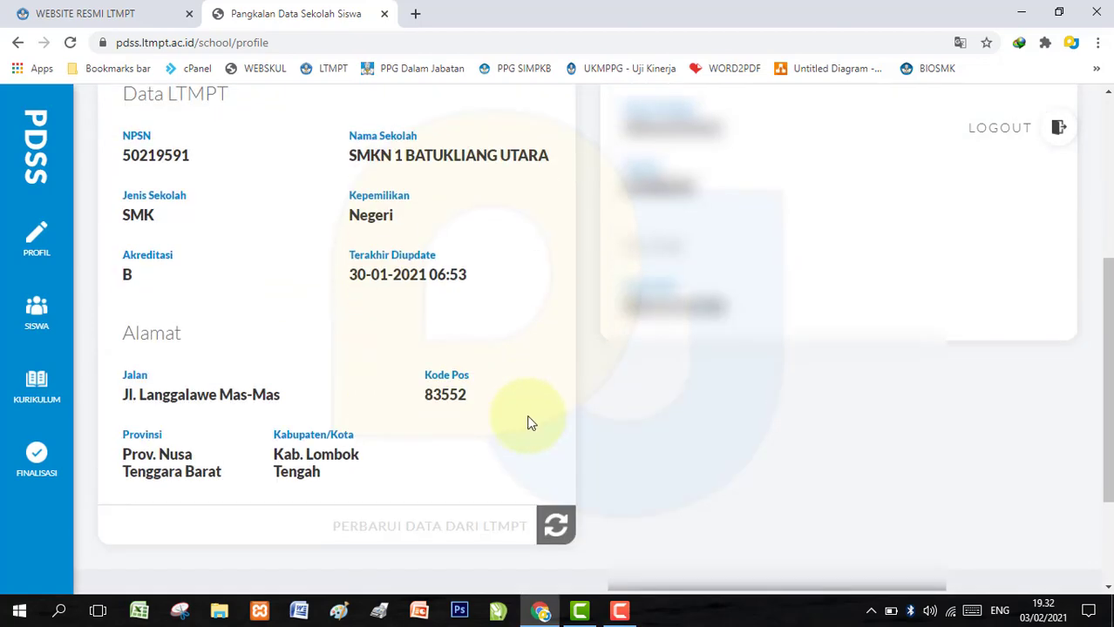
{"action": "scroll", "coordinate": [571, 478], "scroll_direction": "down", "scroll_amount": 1}
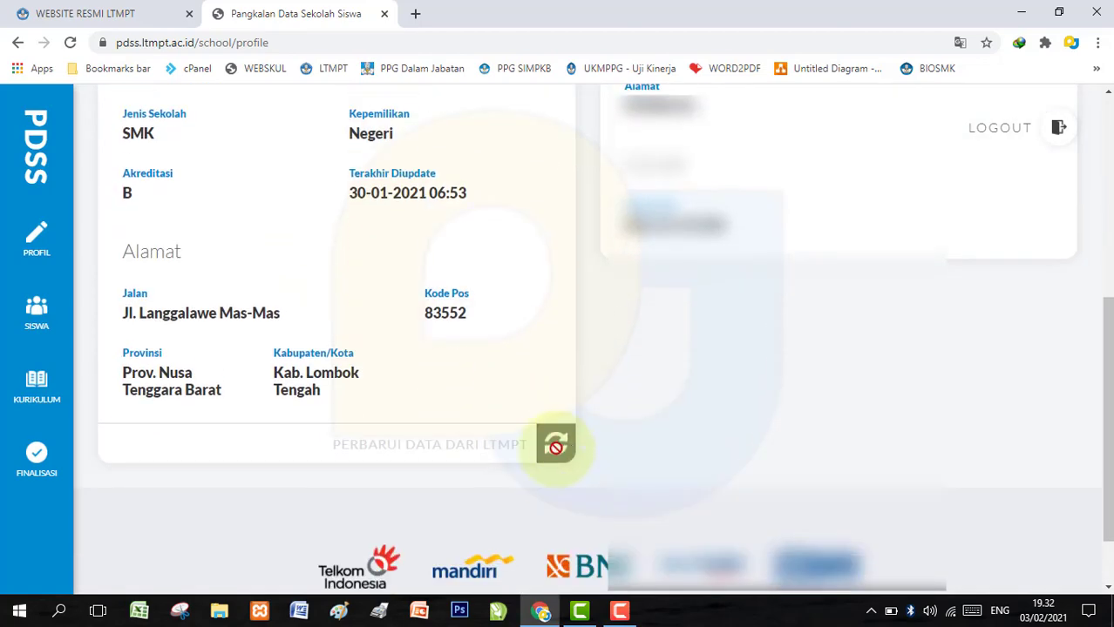
{"action": "scroll", "coordinate": [556, 446], "scroll_direction": "up", "scroll_amount": 5}
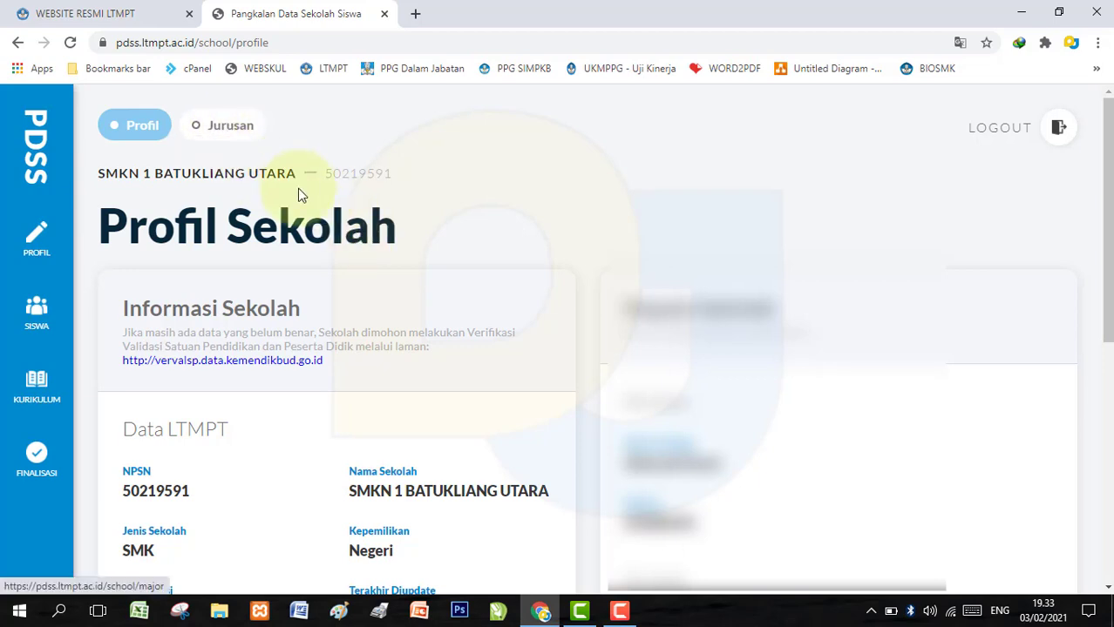
Open the school's Jurusan page and examine each major's quota and class type
{"action": "left_click", "coordinate": [232, 128]}
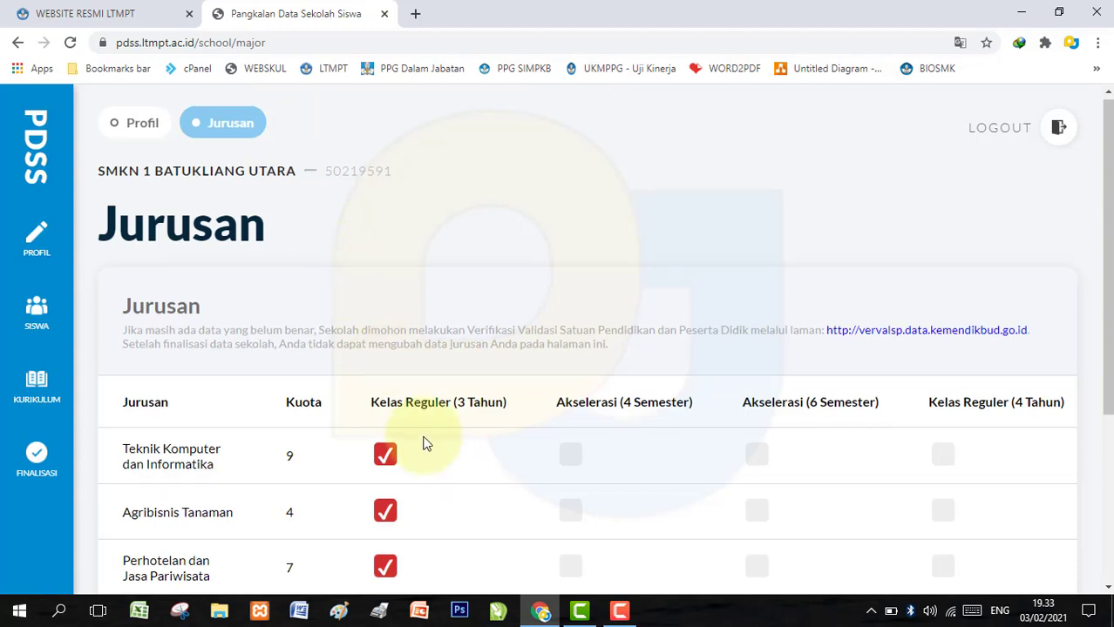
{"action": "scroll", "coordinate": [426, 444], "scroll_direction": "down", "scroll_amount": 1}
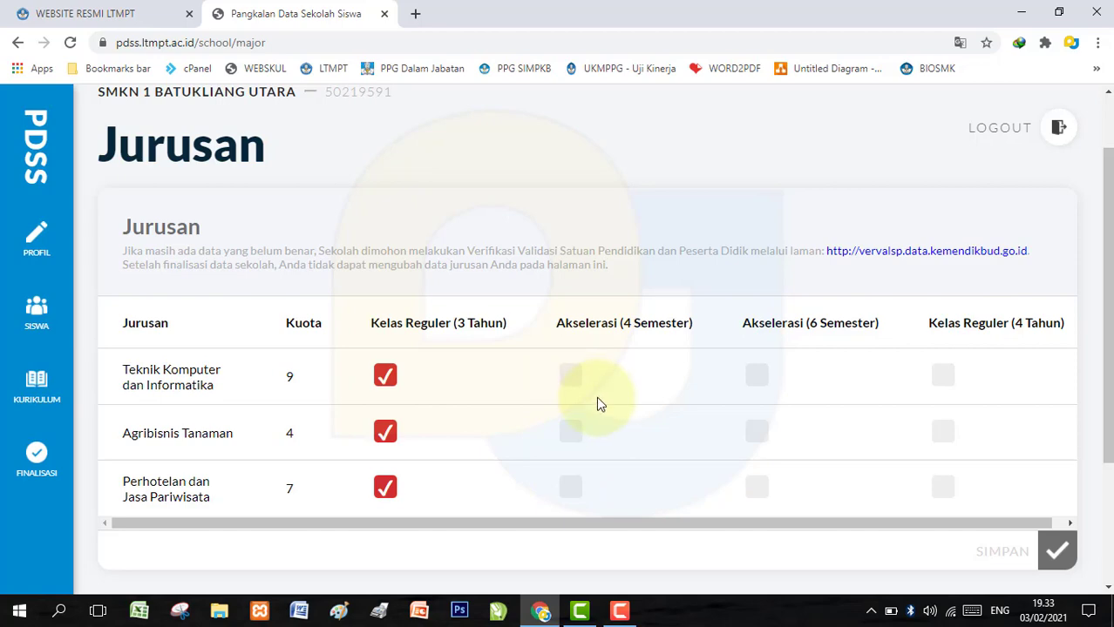
{"action": "scroll", "coordinate": [598, 403], "scroll_direction": "down", "scroll_amount": 3}
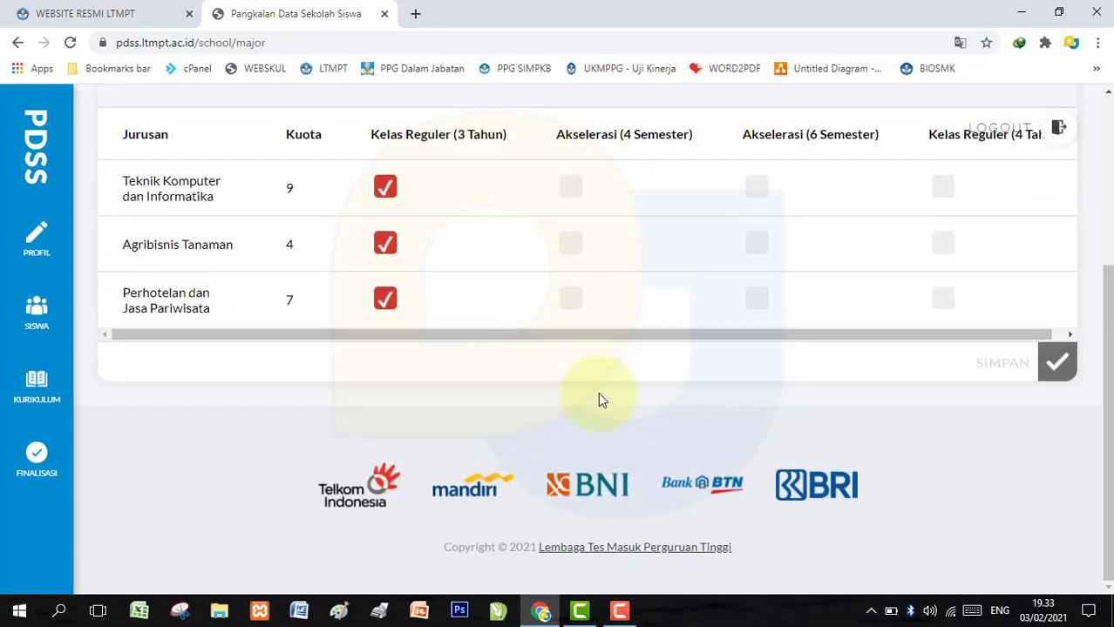
{"action": "scroll", "coordinate": [599, 400], "scroll_direction": "up", "scroll_amount": 4}
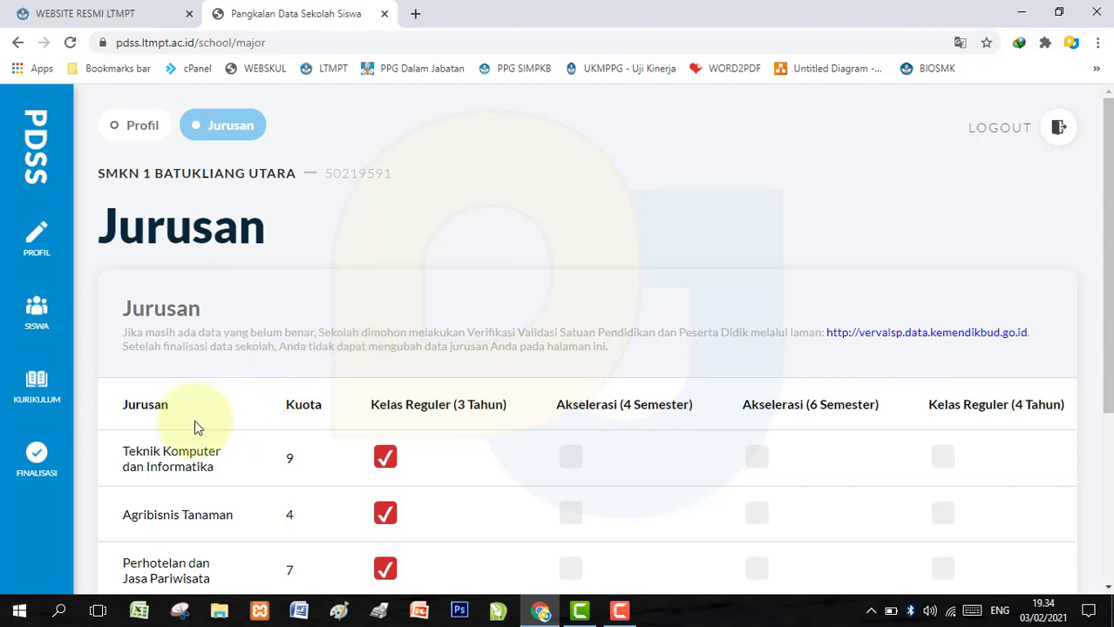
Open the Finalisasi page and review the finalisation sections for school, student and curriculum data
{"action": "left_click", "coordinate": [37, 462]}
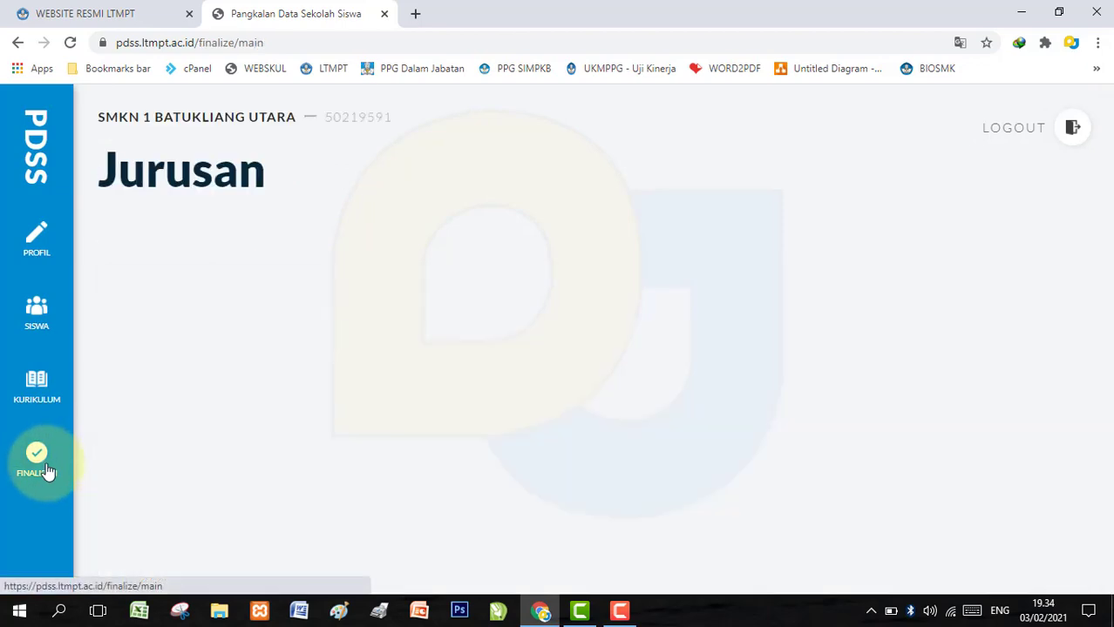
{"action": "scroll", "coordinate": [275, 410], "scroll_direction": "down", "scroll_amount": 1}
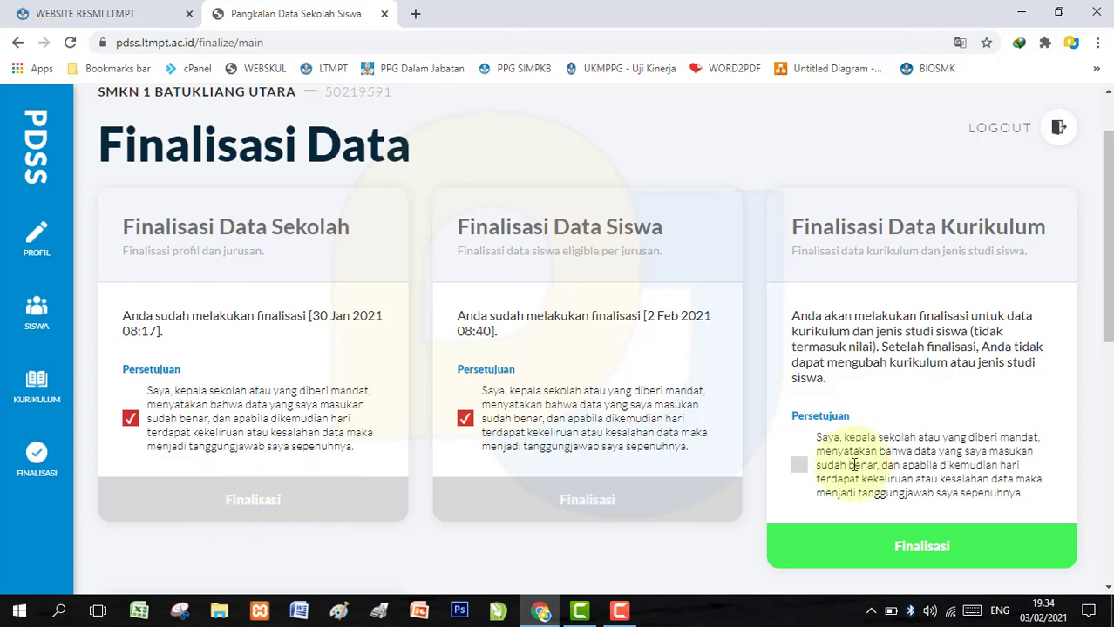
{"action": "scroll", "coordinate": [875, 453], "scroll_direction": "down", "scroll_amount": 2}
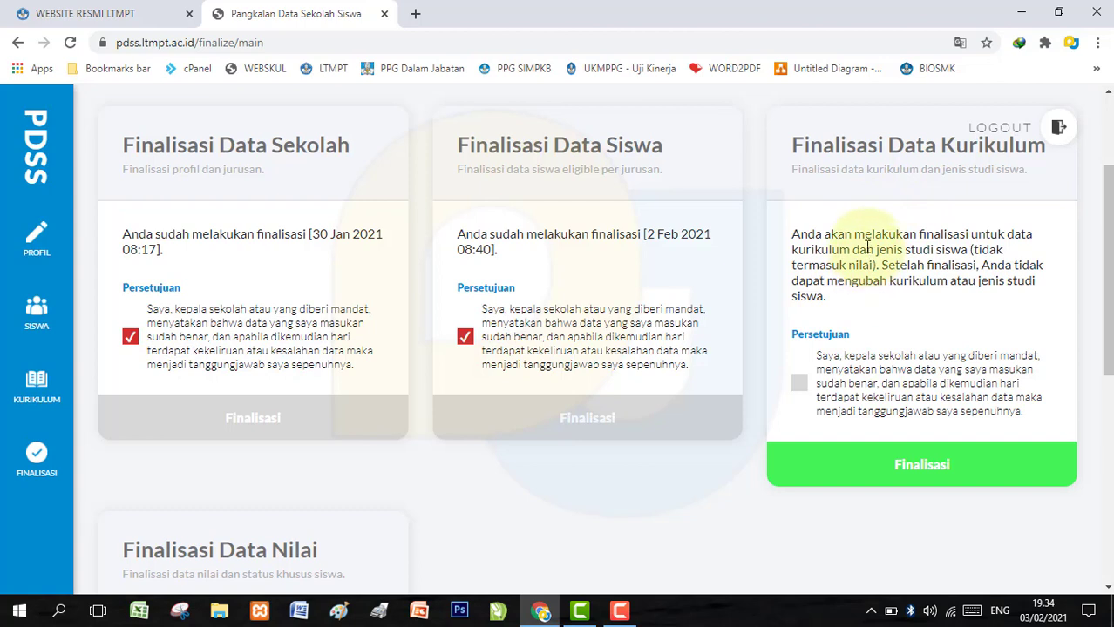
Tick the consent statement under Finalisasi Data Kurikulum as a trial and clear it again without finalising
{"action": "left_click", "coordinate": [801, 387]}
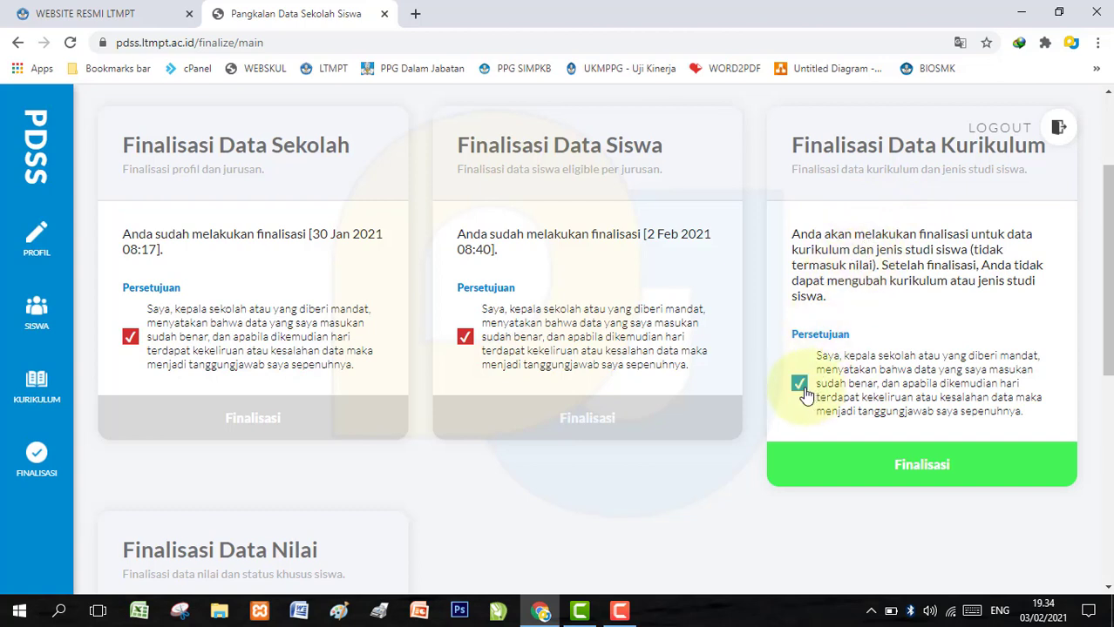
{"action": "left_click", "coordinate": [802, 388]}
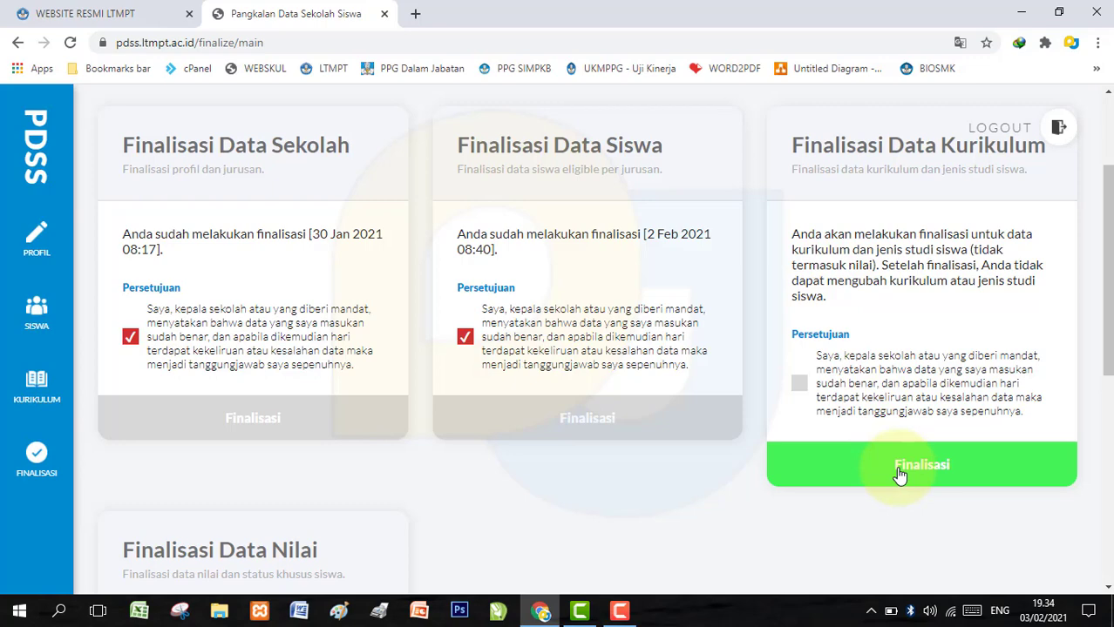
{"action": "scroll", "coordinate": [837, 445], "scroll_direction": "down", "scroll_amount": 2}
{"action": "scroll", "coordinate": [680, 427], "scroll_direction": "up", "scroll_amount": 3}
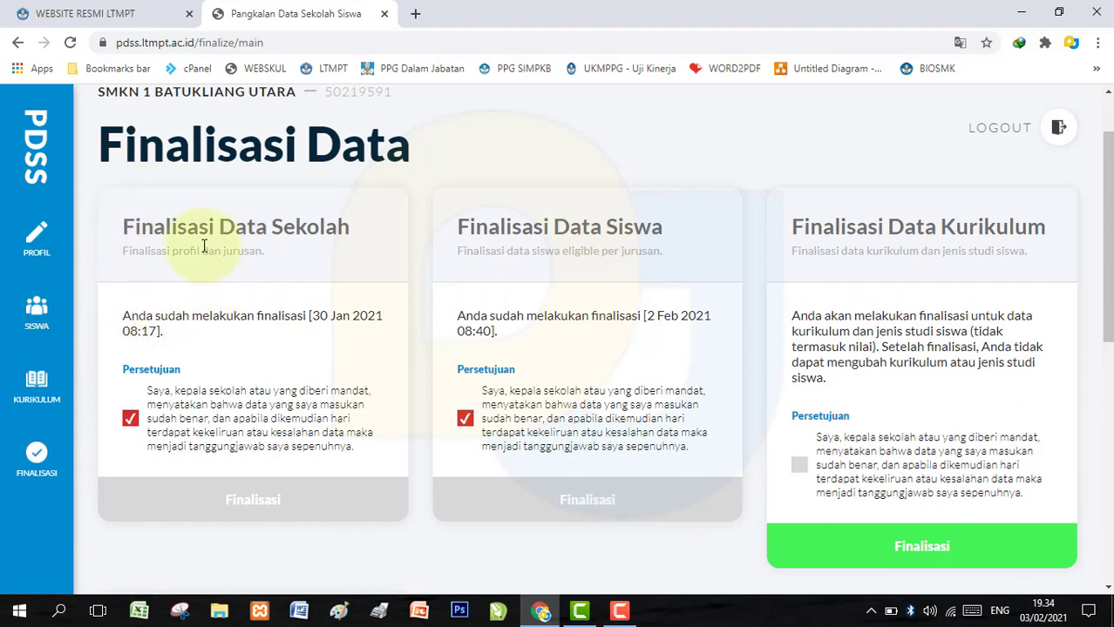
Open the Siswa section and look through the Daftar Siswa Eligible page
{"action": "left_click", "coordinate": [43, 316]}
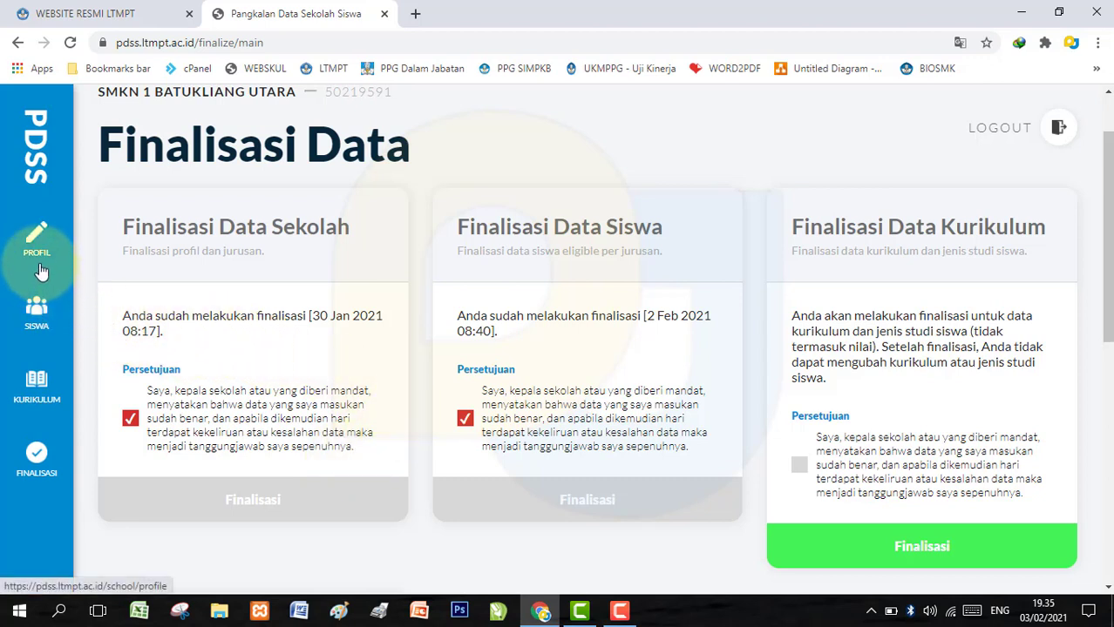
{"action": "left_click", "coordinate": [52, 326]}
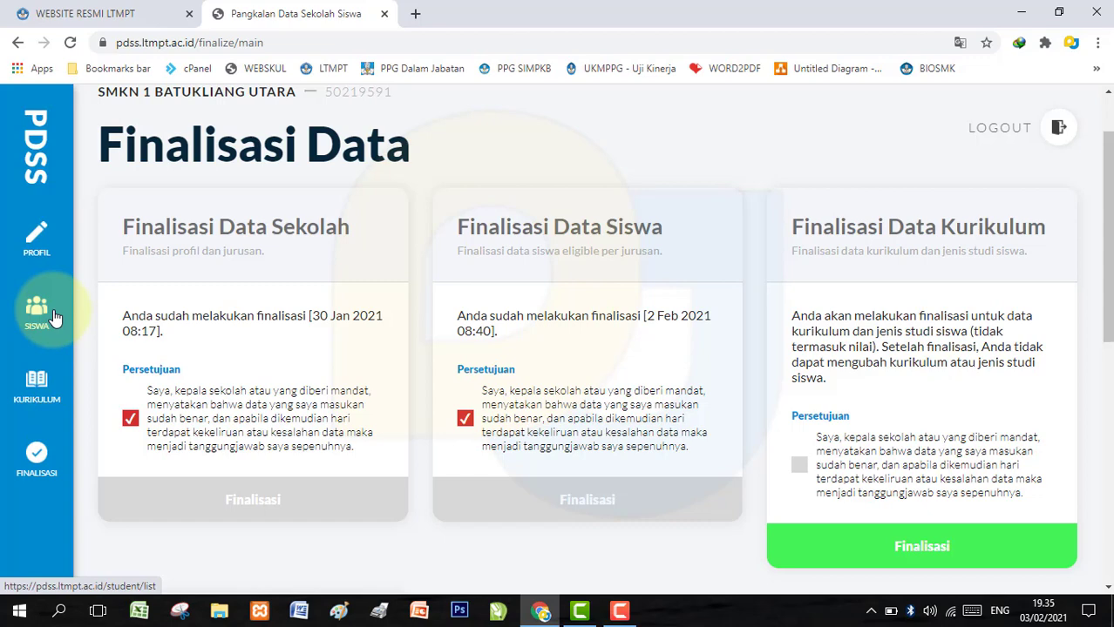
{"action": "left_click", "coordinate": [54, 317]}
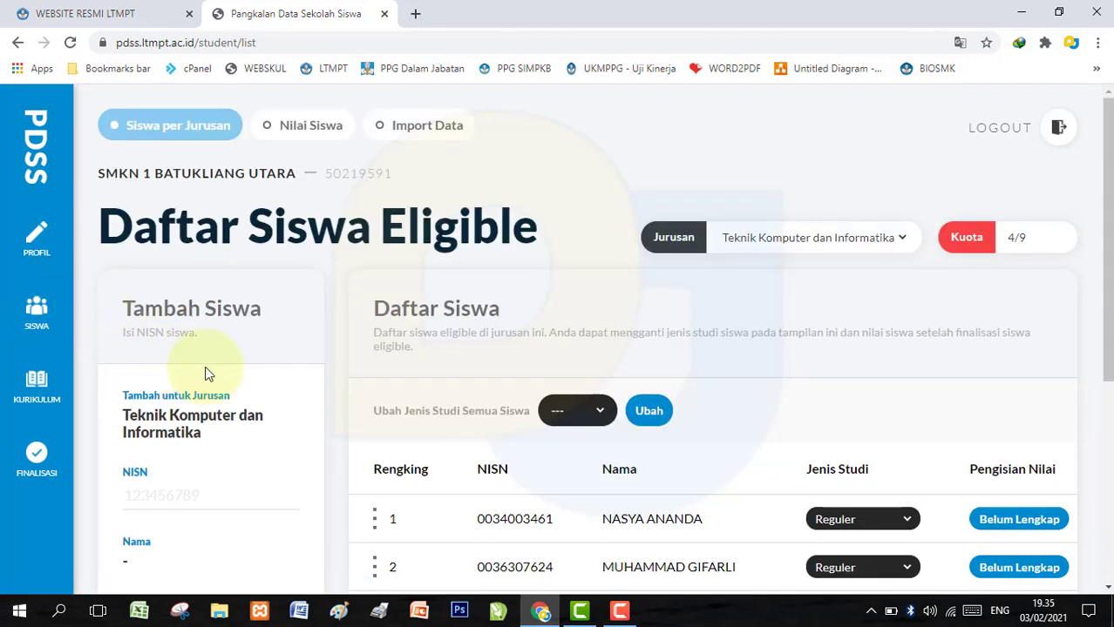
{"action": "scroll", "coordinate": [211, 369], "scroll_direction": "down", "scroll_amount": 2}
{"action": "scroll", "coordinate": [216, 373], "scroll_direction": "up", "scroll_amount": 1}
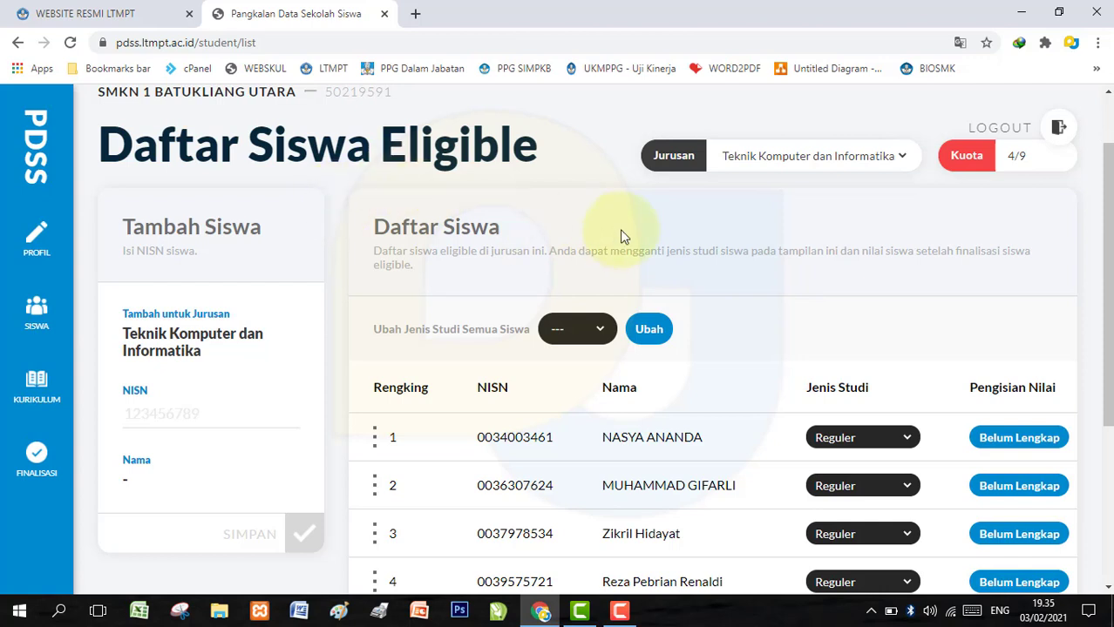
Check the available majors, keep Teknik Komputer dan Informatika selected, and examine its quota and listed students
{"action": "left_click", "coordinate": [830, 162]}
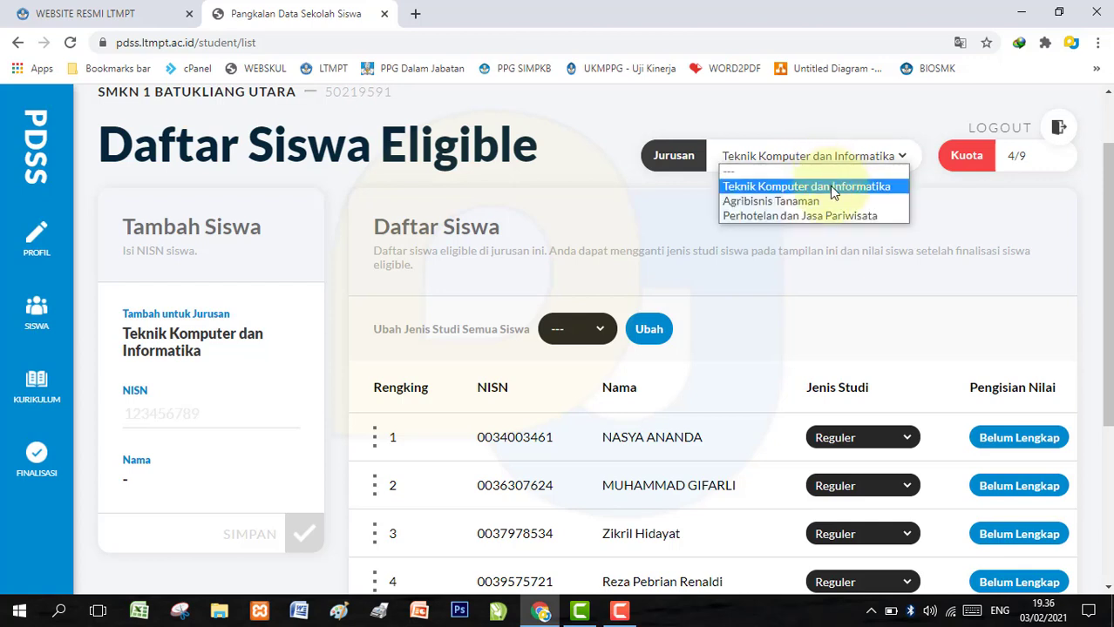
{"action": "left_click", "coordinate": [830, 187]}
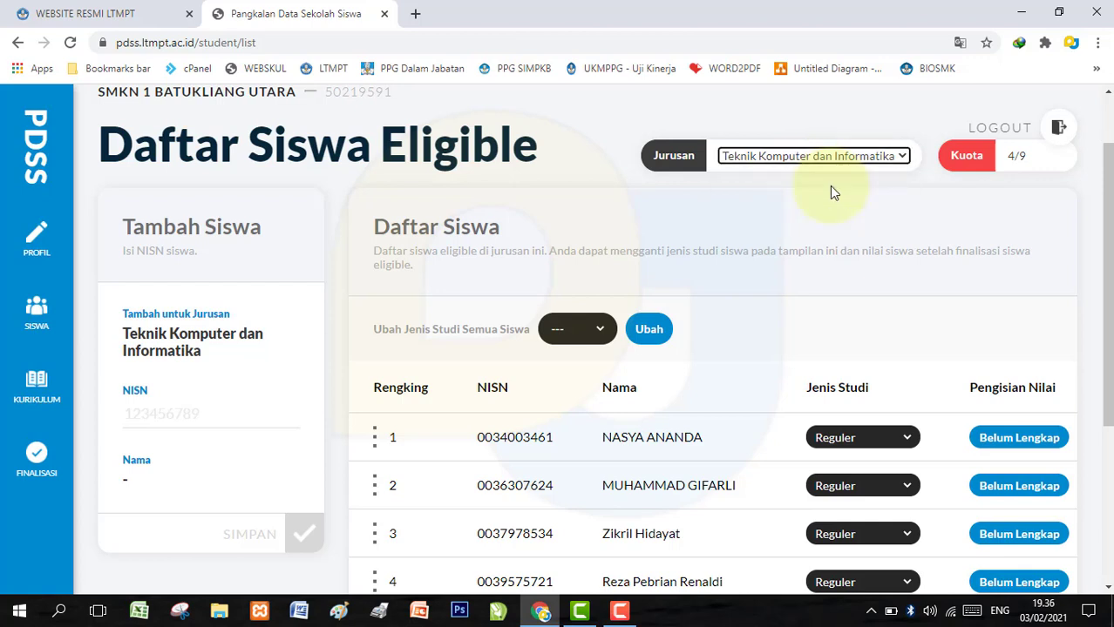
{"action": "left_click", "coordinate": [1023, 158]}
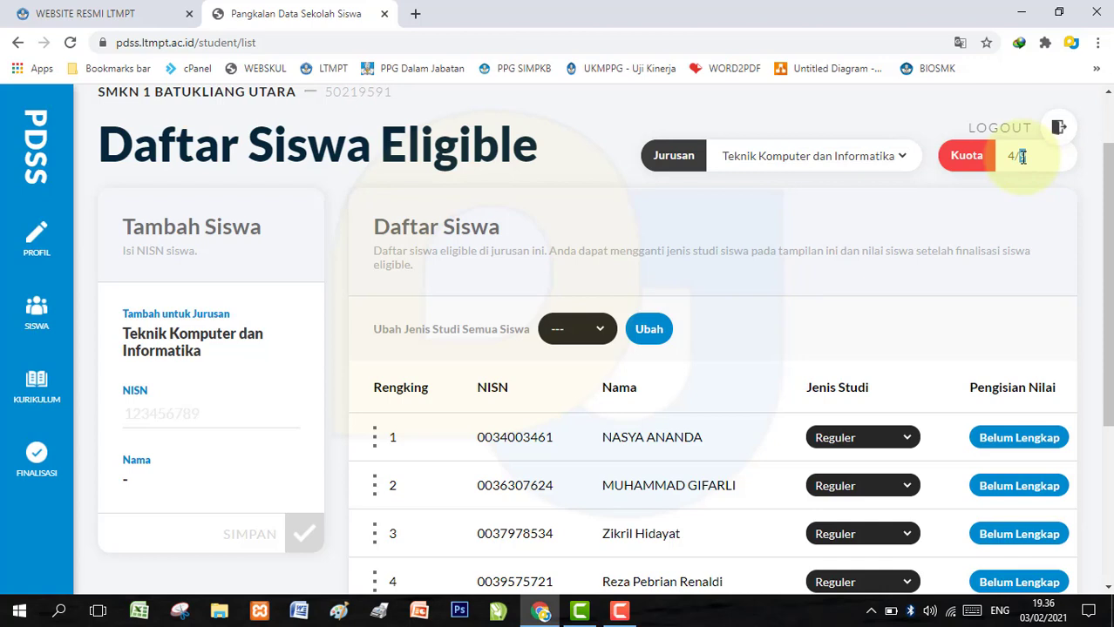
{"action": "double_click", "coordinate": [1023, 157]}
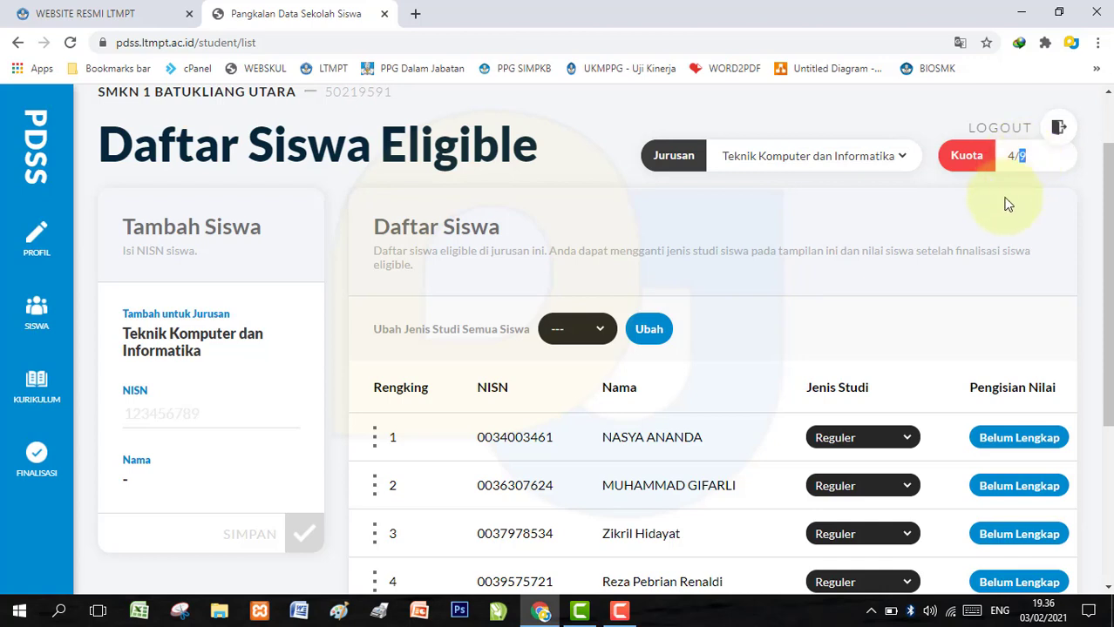
{"action": "left_click", "coordinate": [1016, 155]}
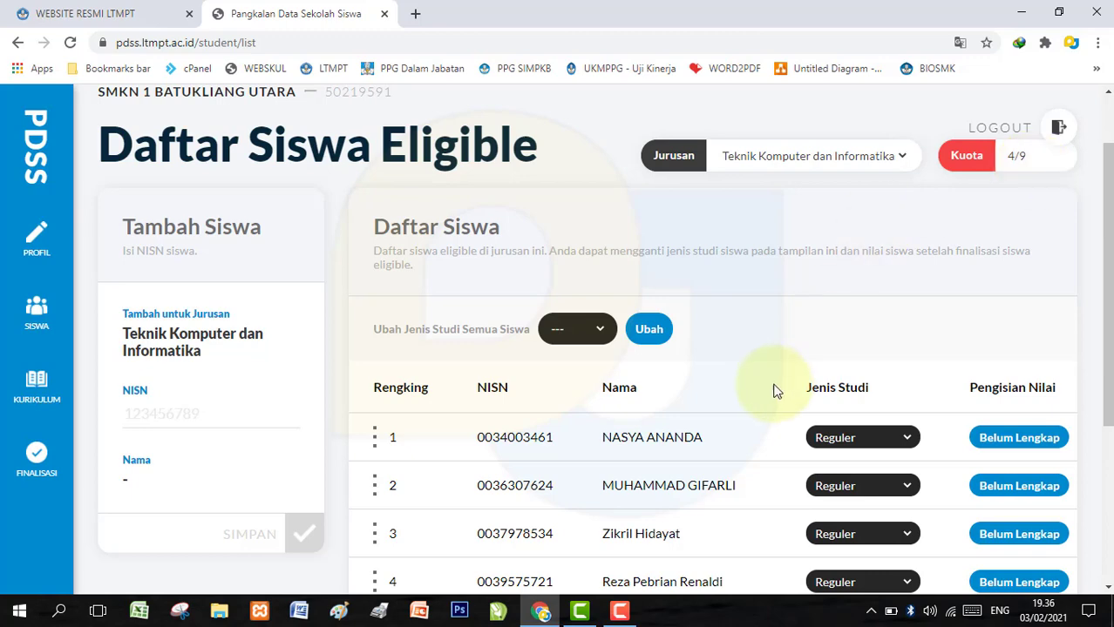
{"action": "scroll", "coordinate": [629, 422], "scroll_direction": "down", "scroll_amount": 1}
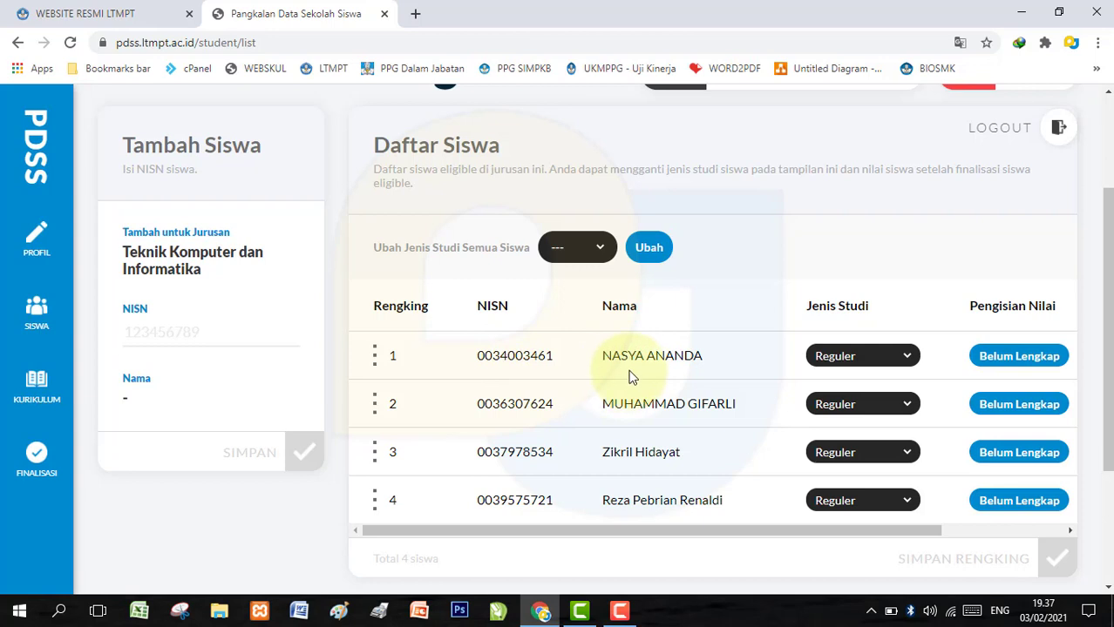
Enter a sample student's NISN in the Tambah Siswa form for Teknik Komputer dan Informatika, correcting its last digit
{"action": "left_click", "coordinate": [170, 328]}
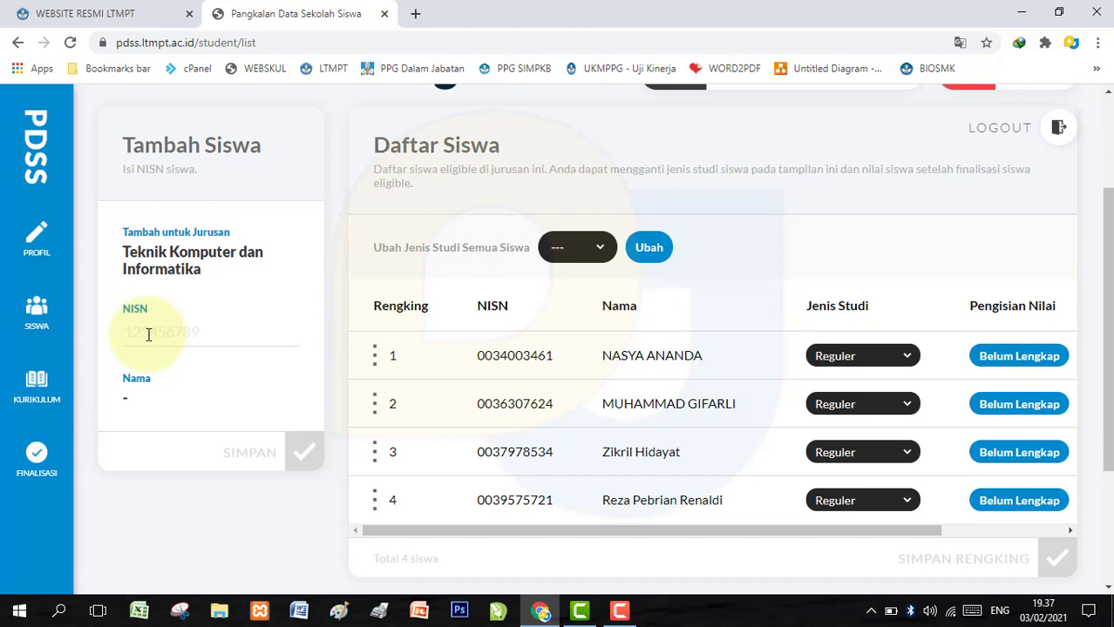
{"action": "type", "text": "1234567890"}
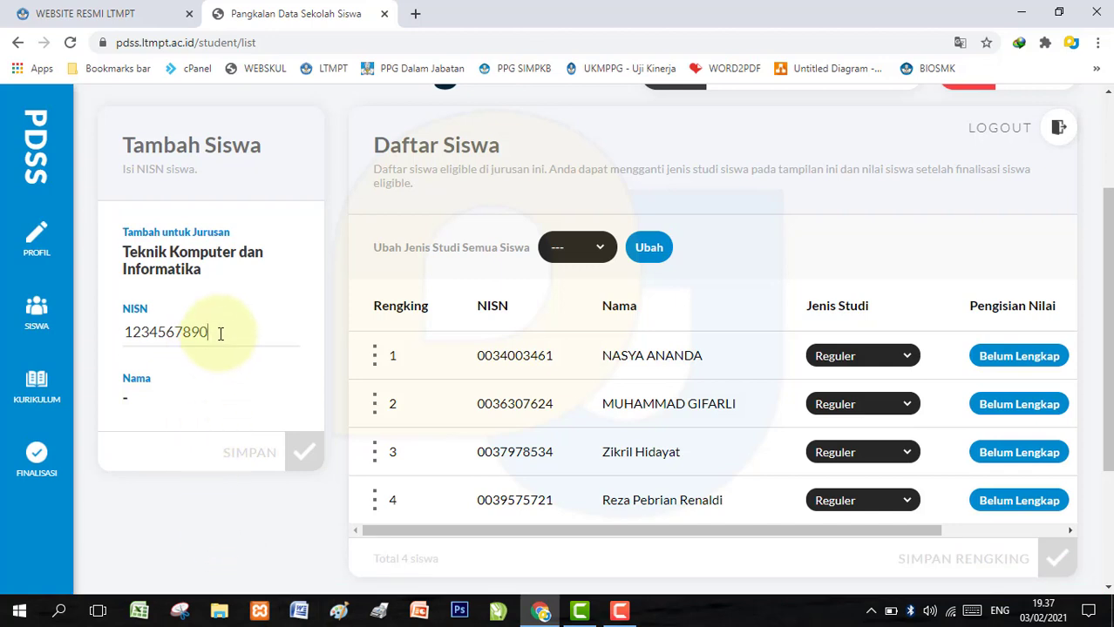
{"action": "key", "text": "BackSpace"}
{"action": "type", "text": "0"}
{"action": "key", "text": "BackSpace"}
{"action": "type", "text": "1"}
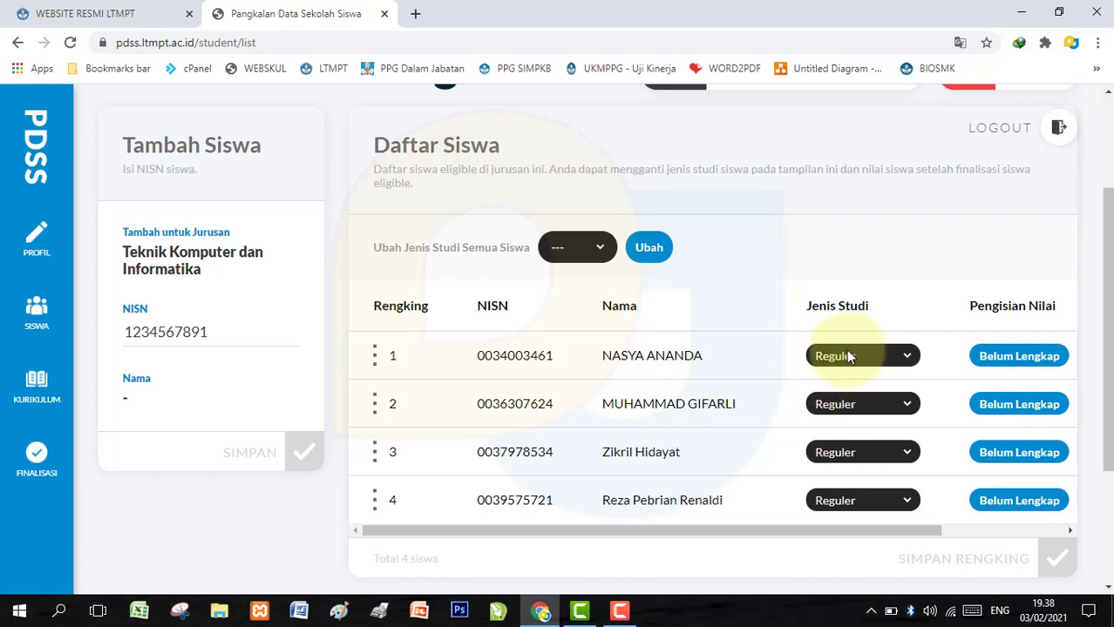
Check the Jenis Studi choices for the first-ranked student, keeping Reguler, and look over the rest of the eligible list
{"action": "left_click", "coordinate": [849, 352]}
{"action": "left_click", "coordinate": [869, 326]}
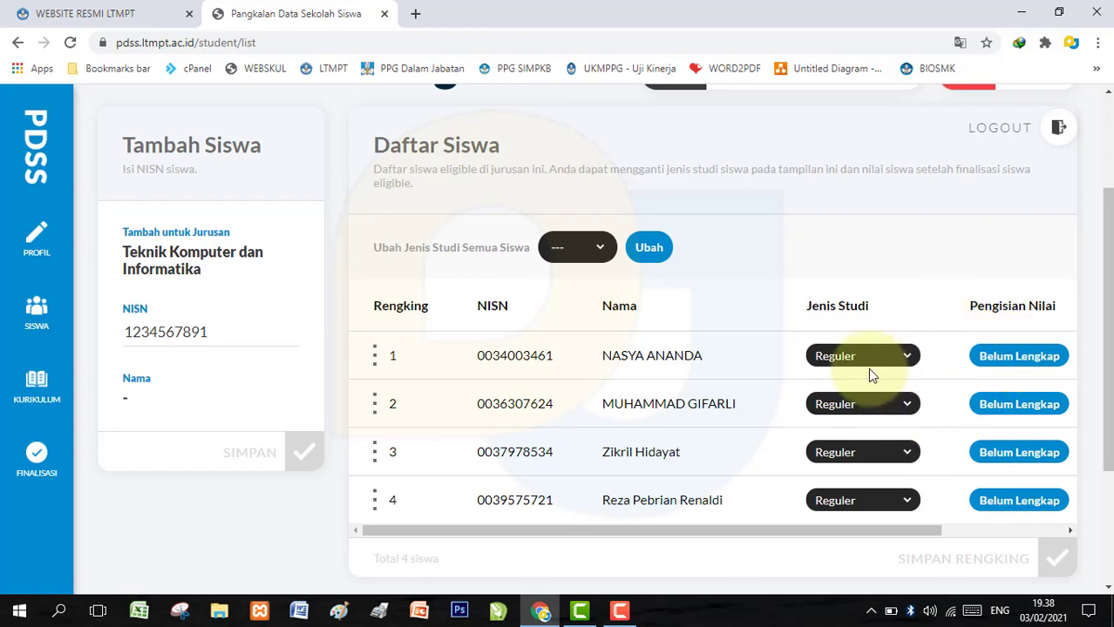
{"action": "scroll", "coordinate": [723, 323], "scroll_direction": "up", "scroll_amount": 2}
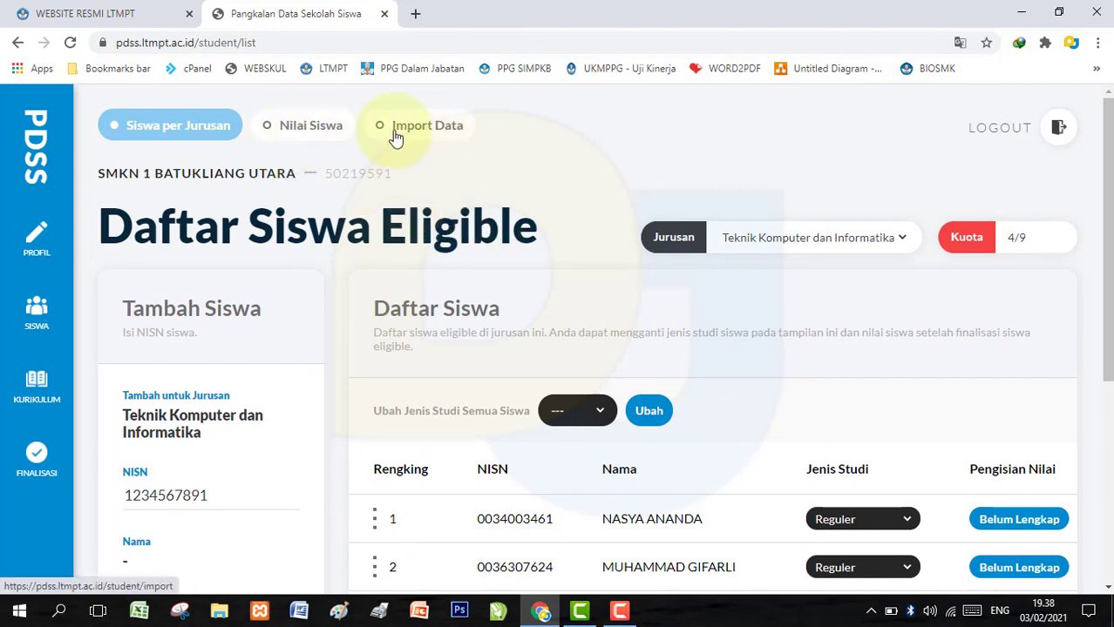
{"action": "scroll", "coordinate": [863, 383], "scroll_direction": "down", "scroll_amount": 2}
{"action": "scroll", "coordinate": [857, 348], "scroll_direction": "down", "scroll_amount": 1}
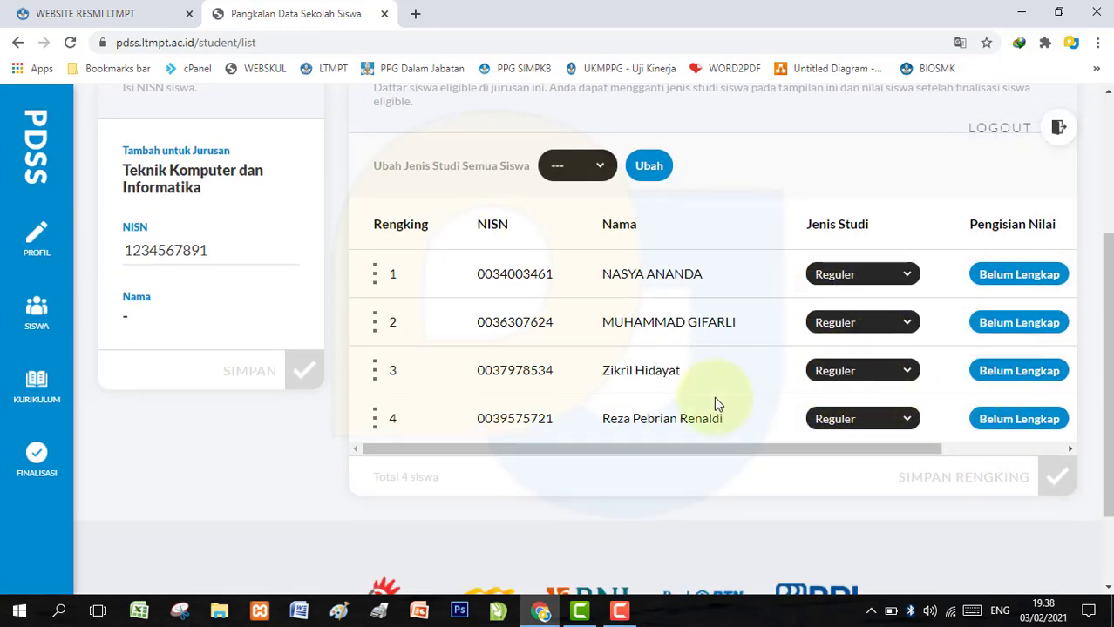
{"action": "scroll", "coordinate": [583, 291], "scroll_direction": "up", "scroll_amount": 1}
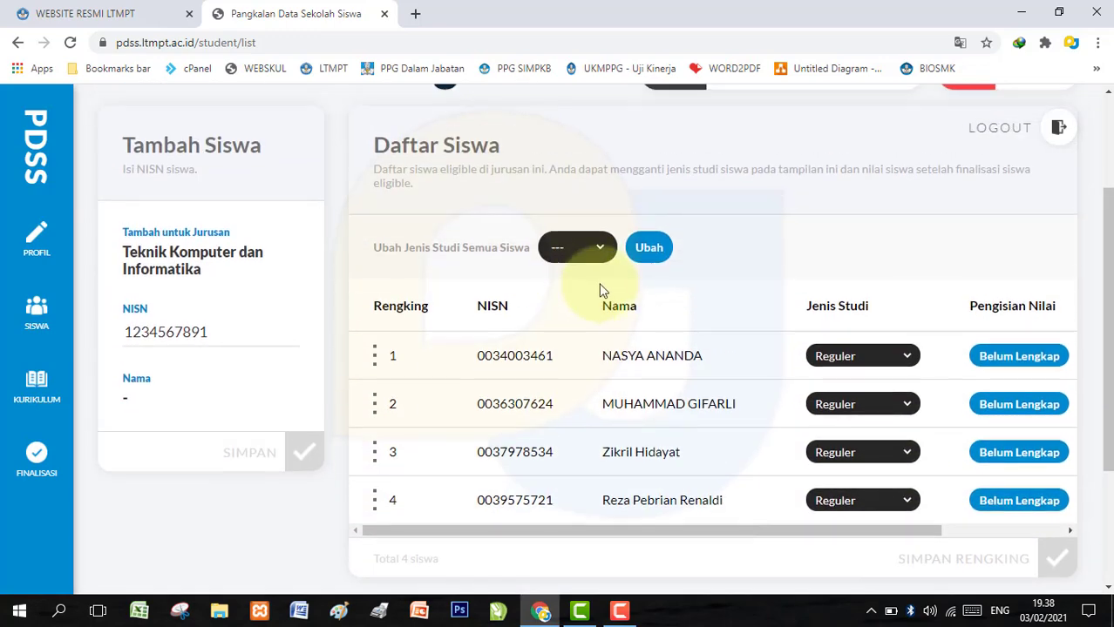
{"action": "scroll", "coordinate": [680, 261], "scroll_direction": "up", "scroll_amount": 1}
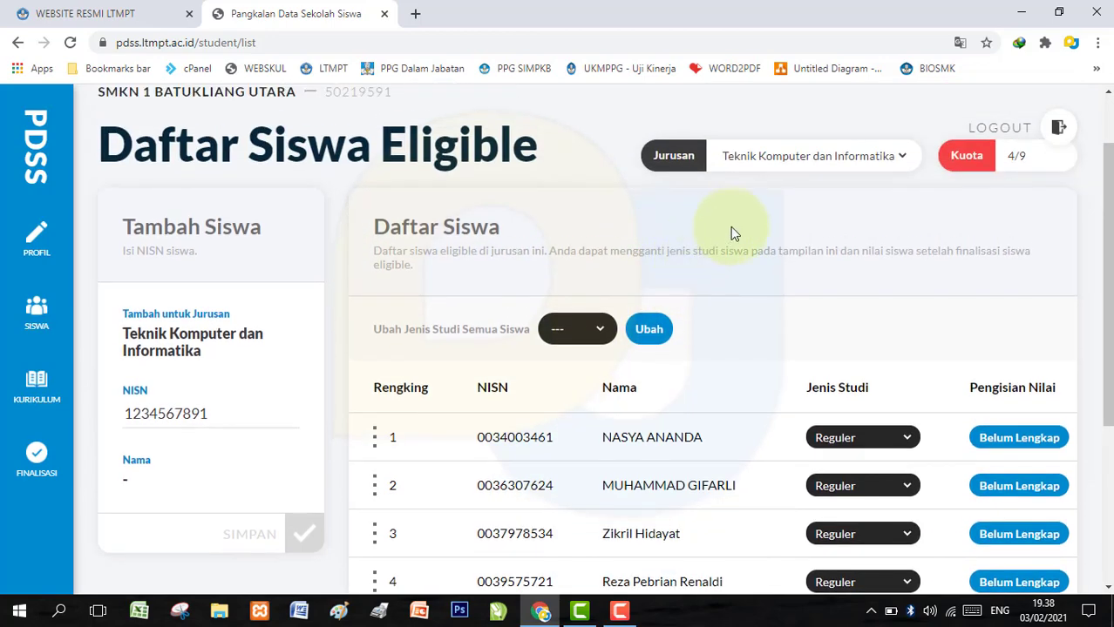
Switch the eligible student list to the Perhotelan dan Jasa Pariwisata major and examine its students
{"action": "left_click", "coordinate": [896, 156]}
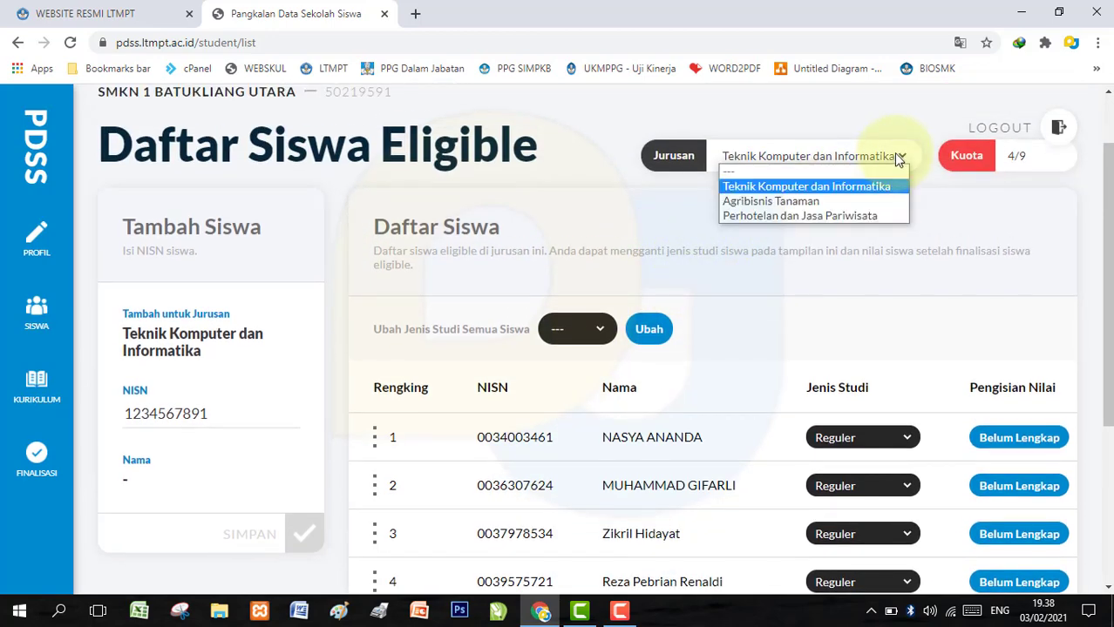
{"action": "left_click", "coordinate": [884, 216]}
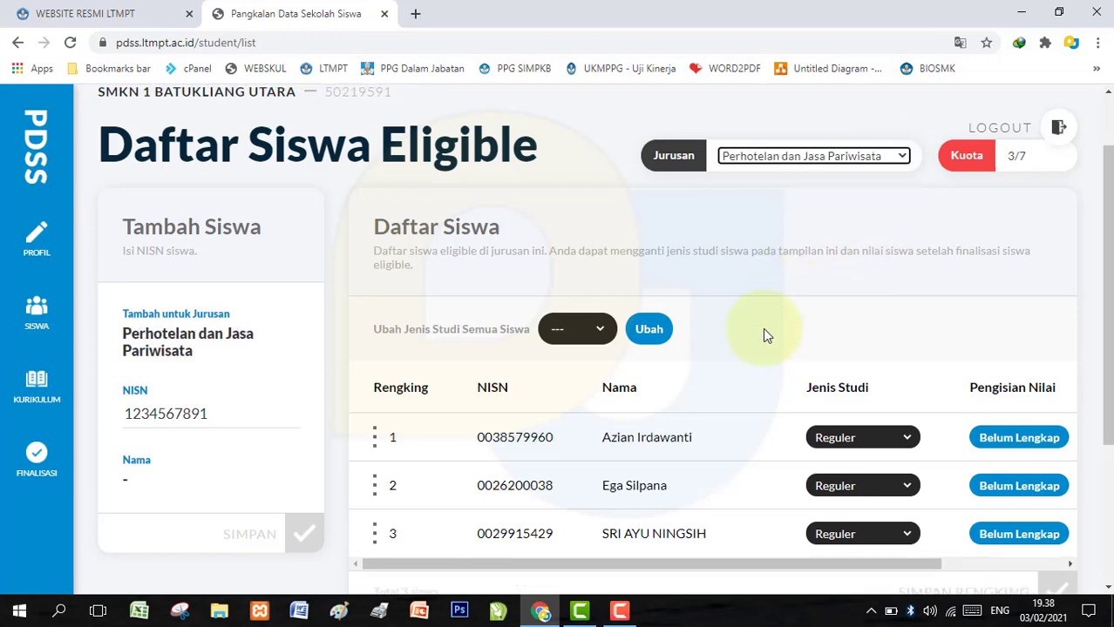
{"action": "scroll", "coordinate": [763, 328], "scroll_direction": "down", "scroll_amount": 1}
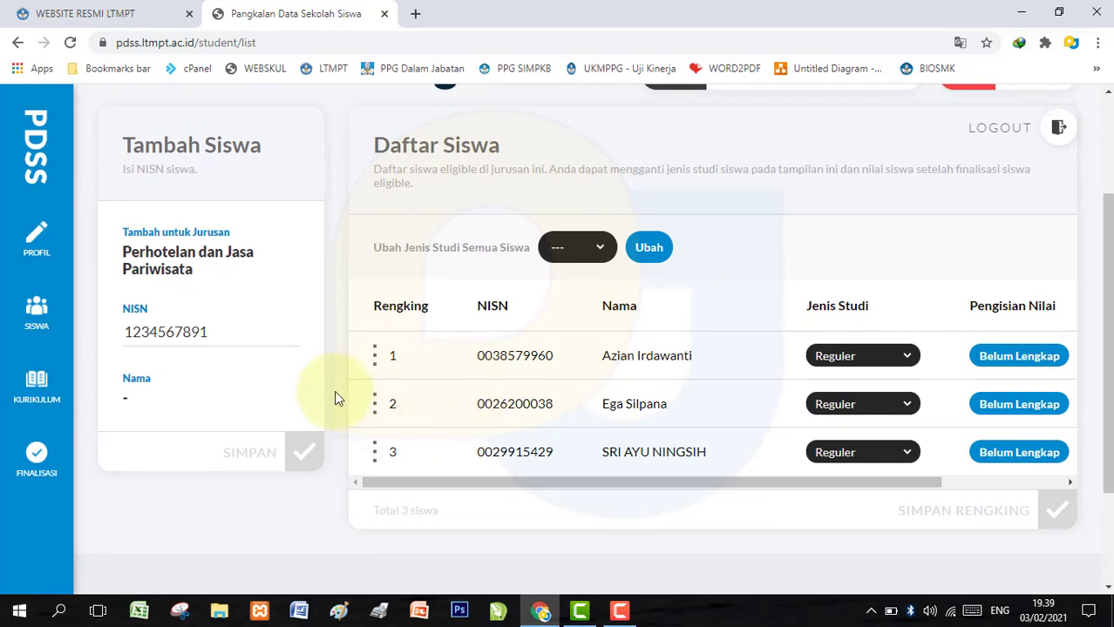
Check the Nilai Siswa page, return to the eligible student list, and look over the Teknik Komputer dan Informatika students
{"action": "scroll", "coordinate": [340, 379], "scroll_direction": "up", "scroll_amount": 2}
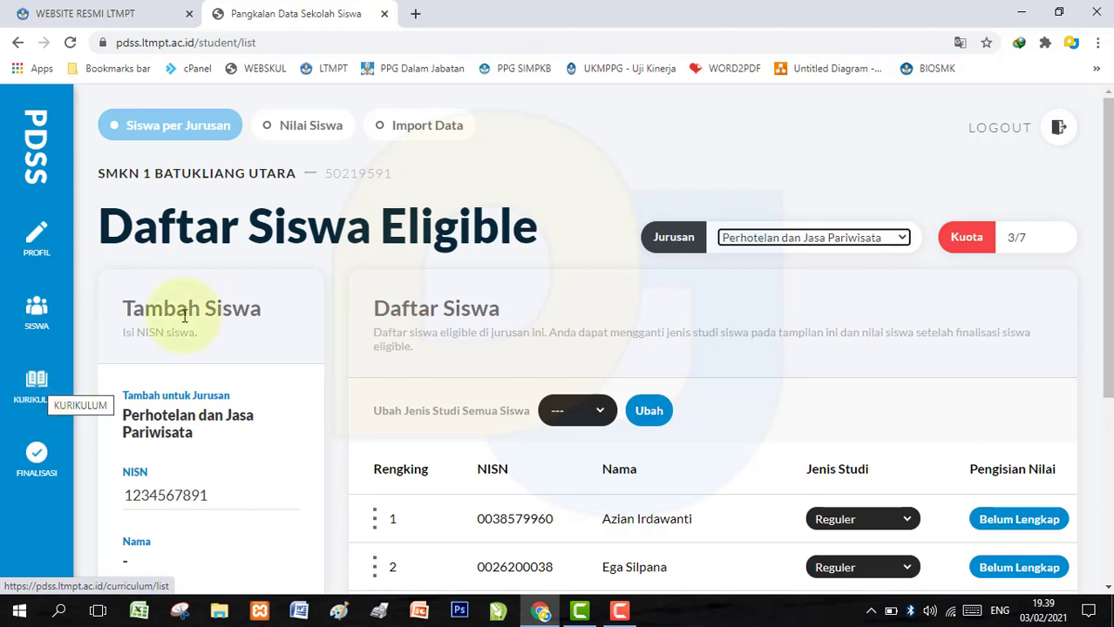
{"action": "left_click", "coordinate": [324, 133]}
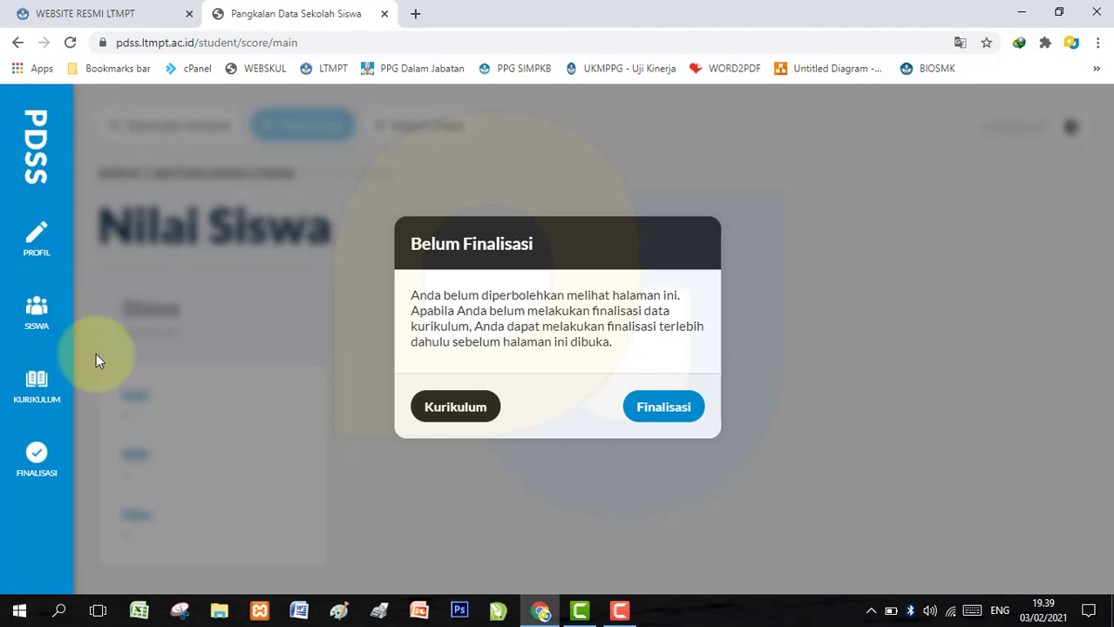
{"action": "left_click", "coordinate": [42, 318]}
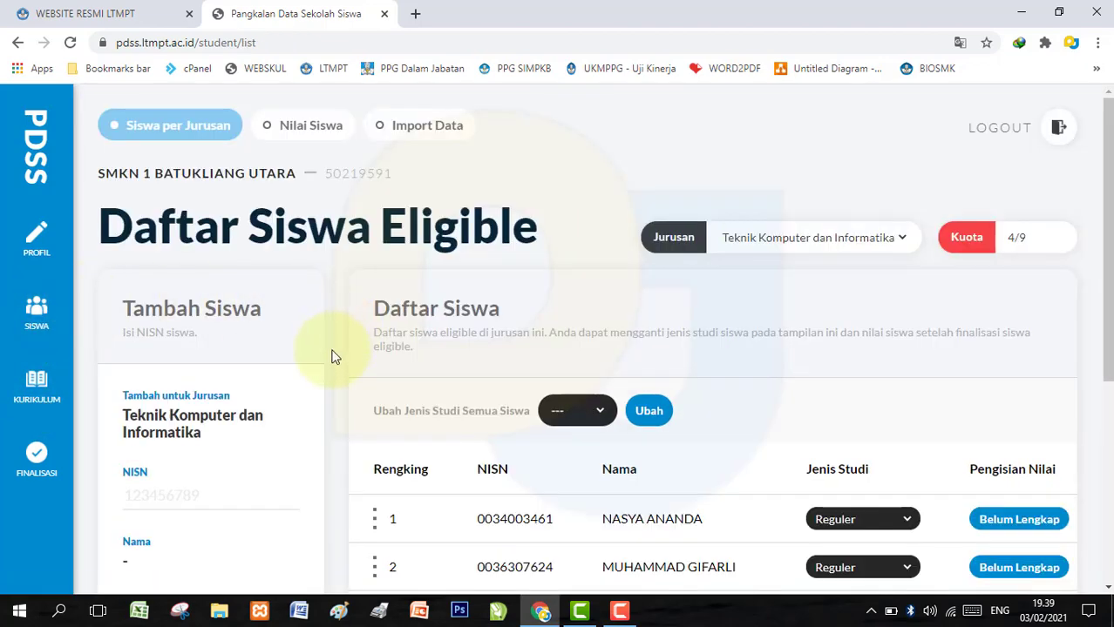
{"action": "scroll", "coordinate": [331, 353], "scroll_direction": "down", "scroll_amount": 2}
{"action": "scroll", "coordinate": [322, 348], "scroll_direction": "up", "scroll_amount": 2}
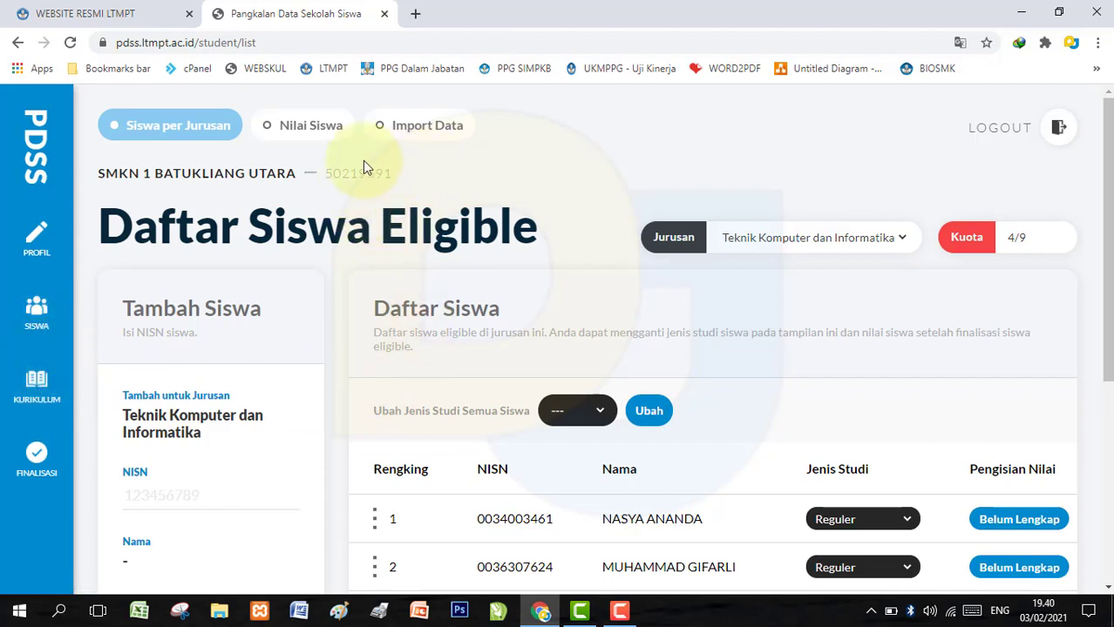
In Import Siswa ke Jurusan, choose Teknik Komputer dan Informatika and download the student import template as major-template
{"action": "left_click", "coordinate": [433, 137]}
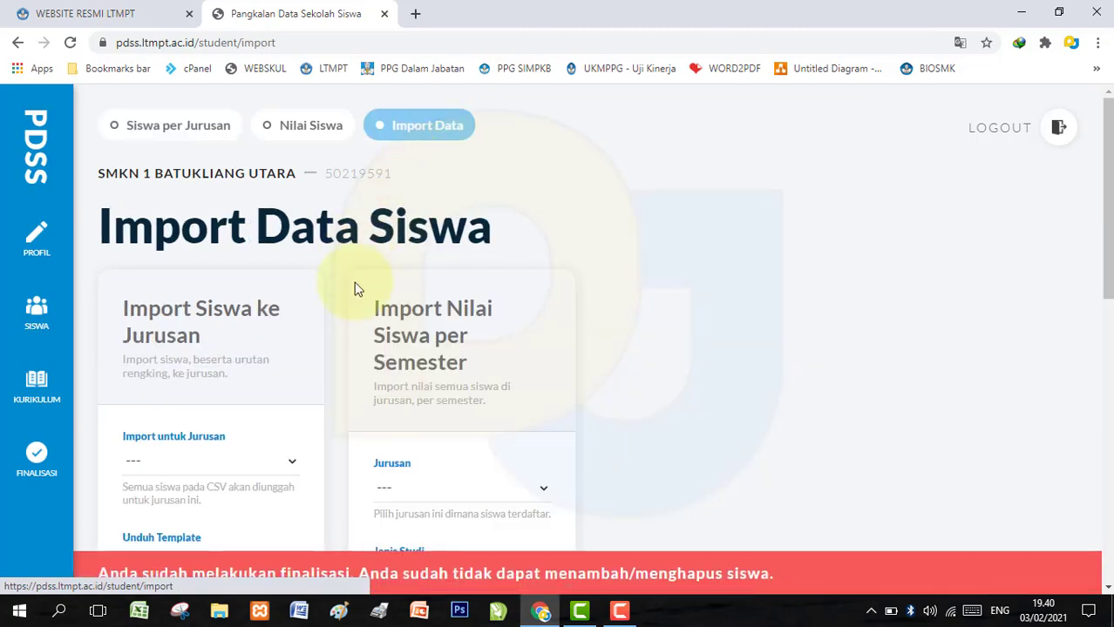
{"action": "scroll", "coordinate": [355, 283], "scroll_direction": "down", "scroll_amount": 2}
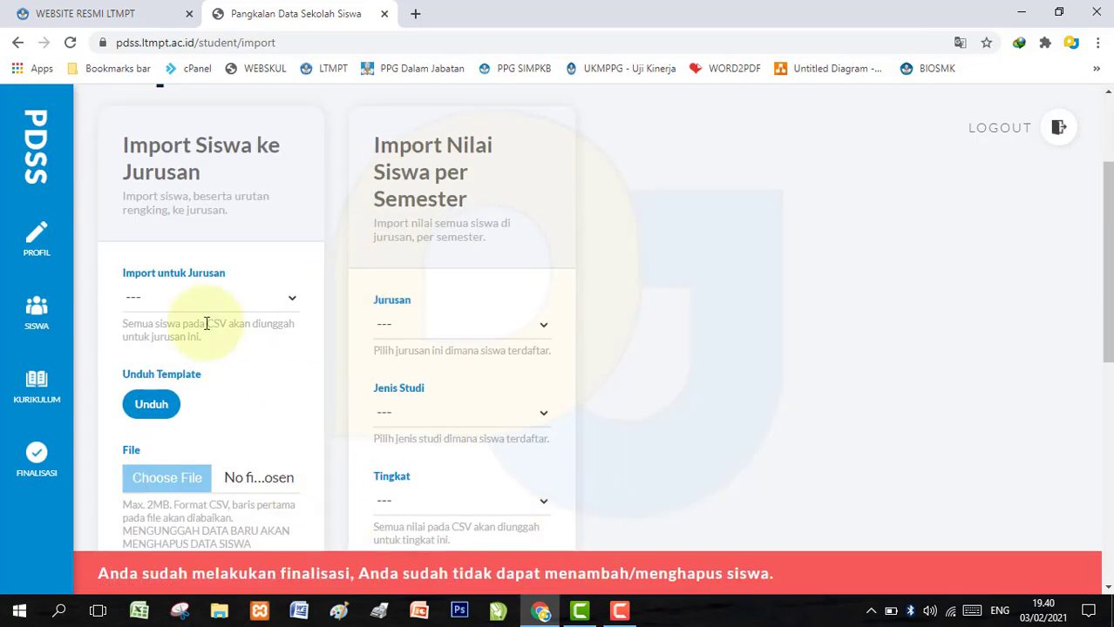
{"action": "left_click", "coordinate": [220, 300]}
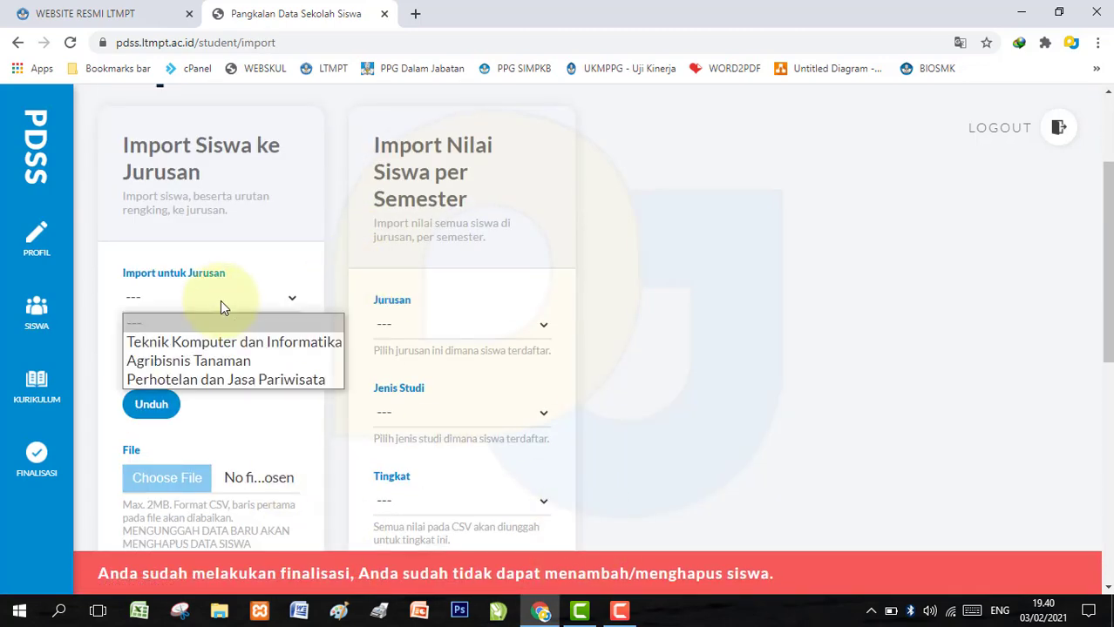
{"action": "left_click", "coordinate": [233, 343]}
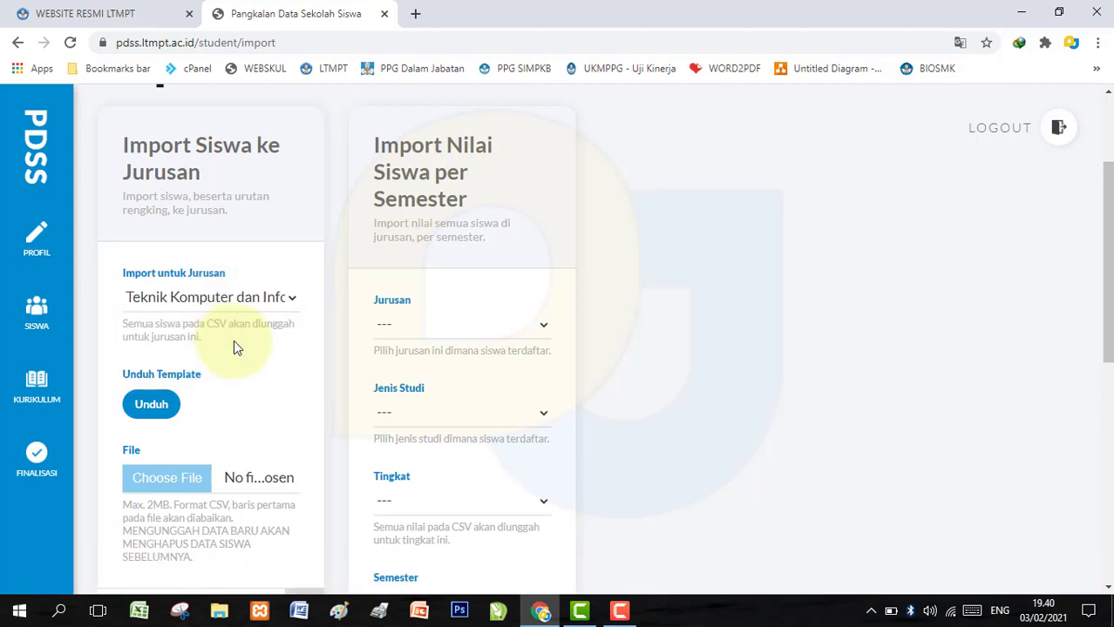
{"action": "scroll", "coordinate": [236, 348], "scroll_direction": "down", "scroll_amount": 1}
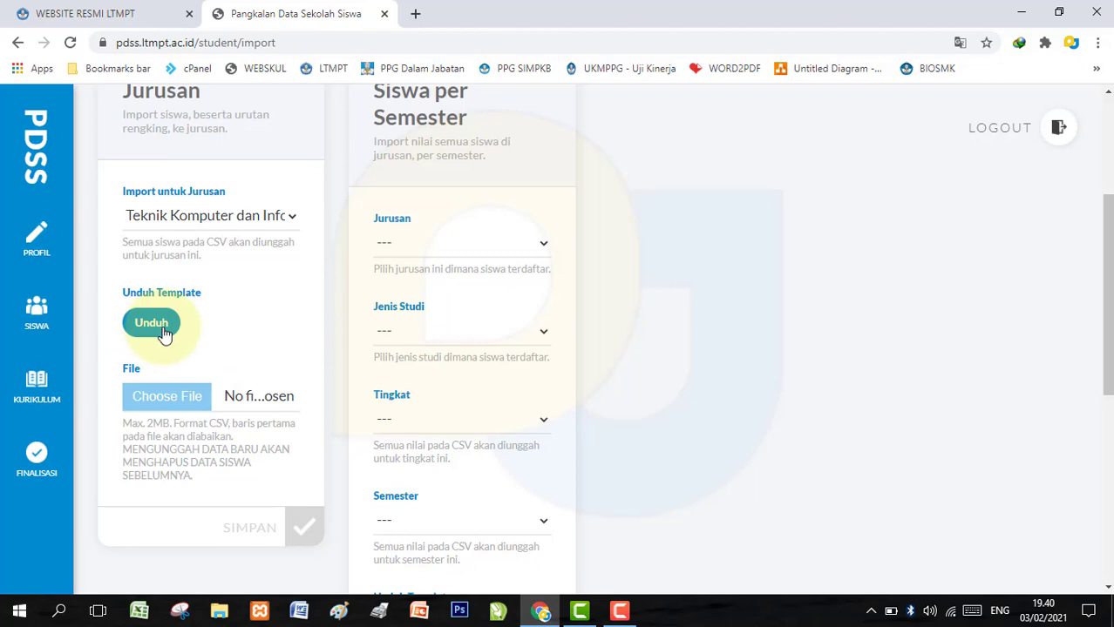
{"action": "left_click", "coordinate": [164, 335]}
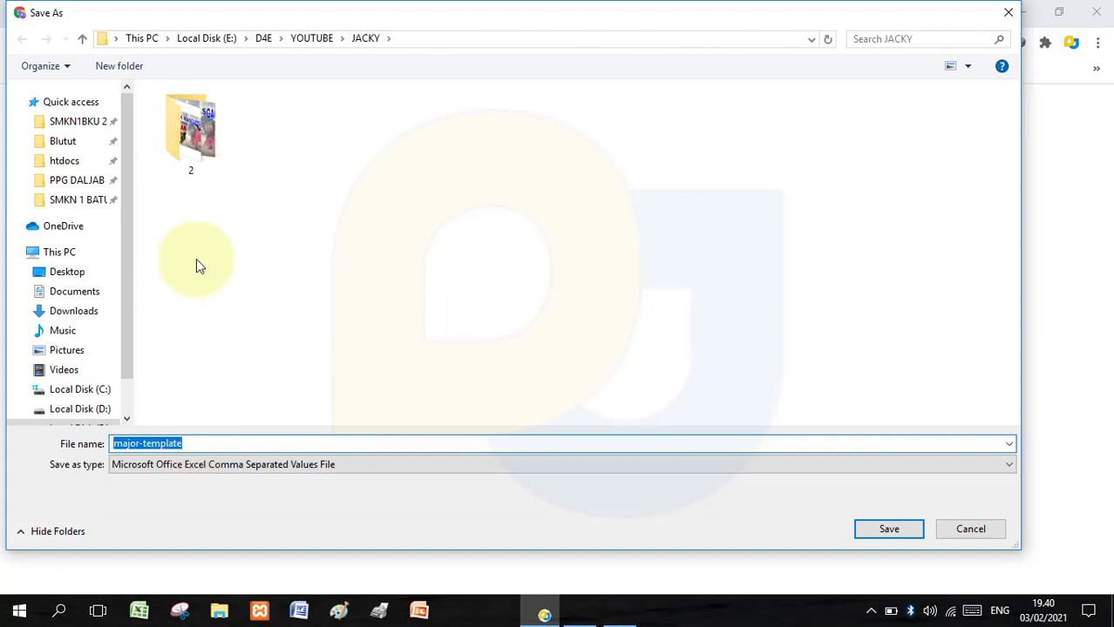
{"action": "left_click", "coordinate": [869, 528]}
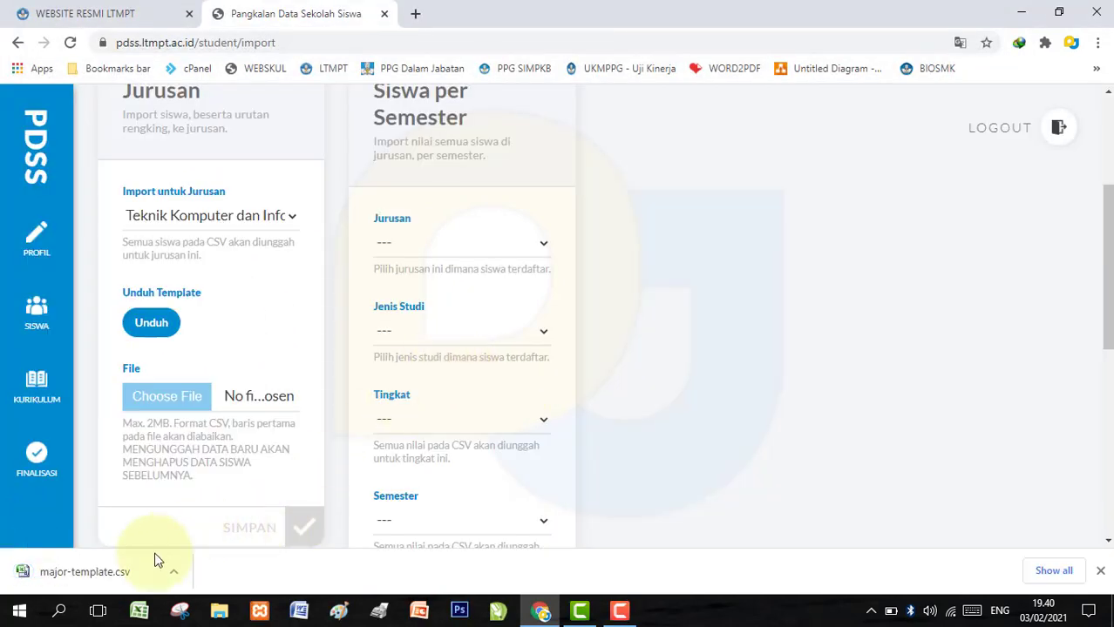
Open major-template.csv in Excel, widen columns A and B, and examine the sample NISN rows and the ranking-order note
{"action": "left_click", "coordinate": [84, 577]}
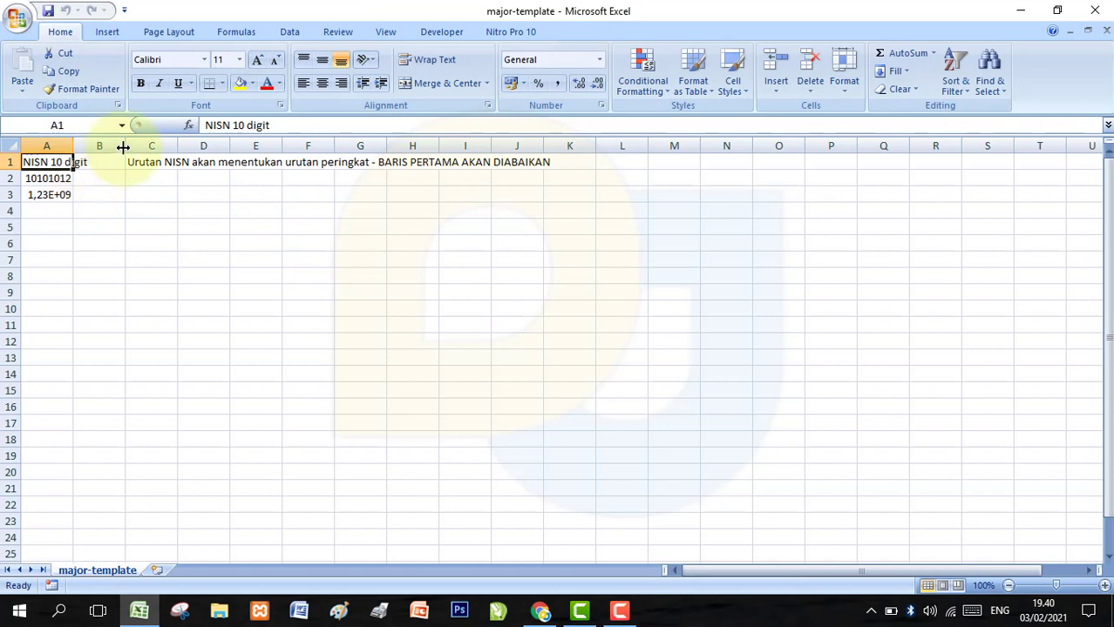
{"action": "left_click_drag", "start_coordinate": [134, 145], "coordinate": [177, 145]}
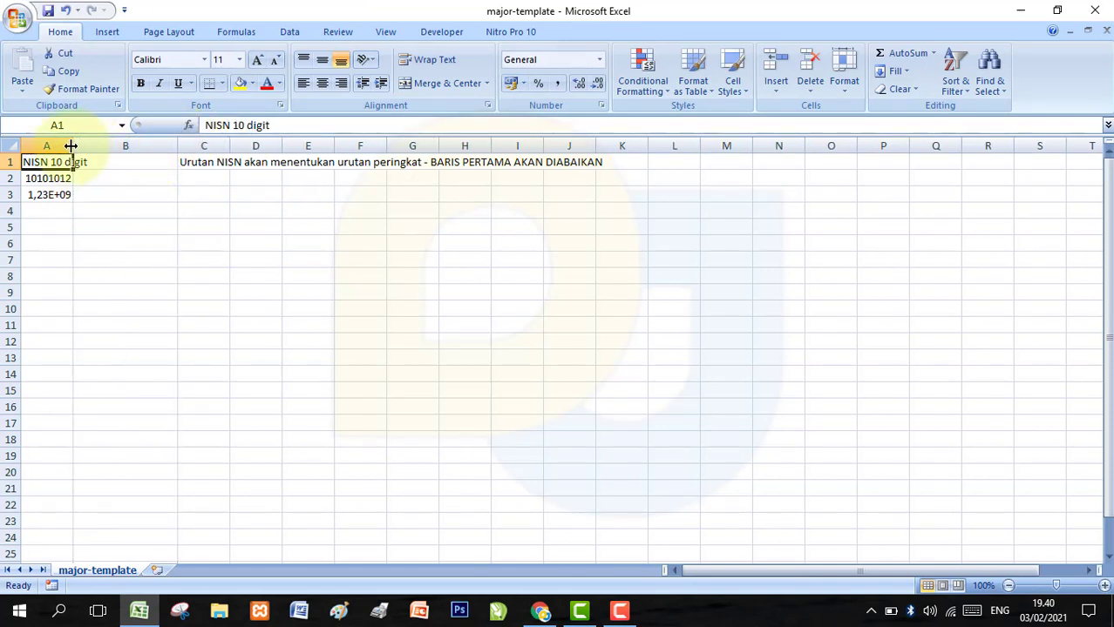
{"action": "left_click_drag", "start_coordinate": [74, 146], "coordinate": [99, 145]}
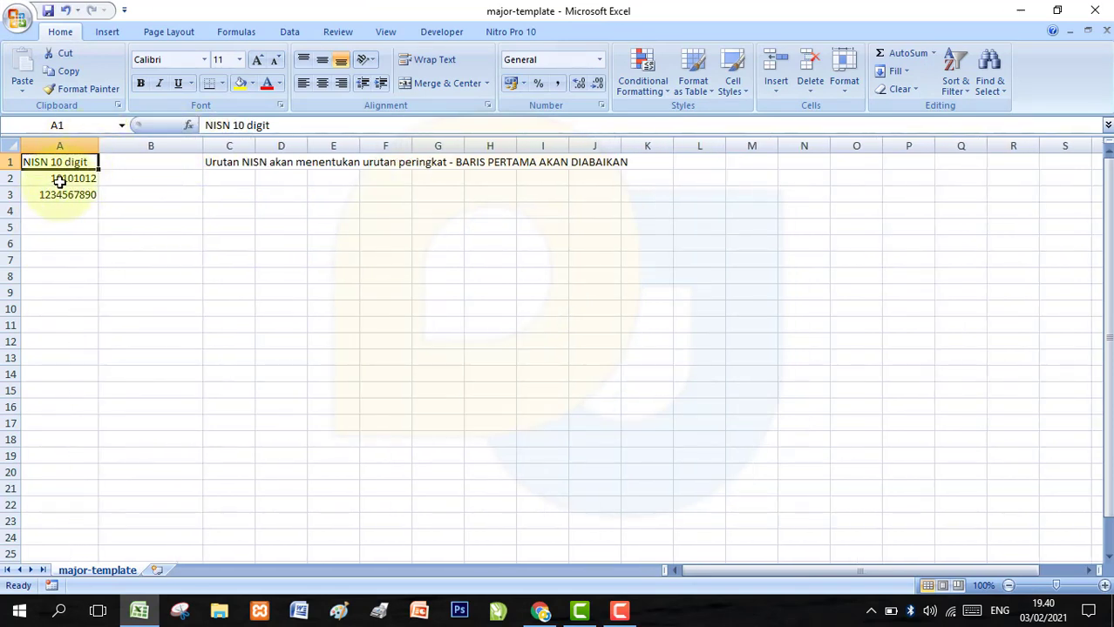
{"action": "left_click_drag", "start_coordinate": [61, 179], "coordinate": [64, 195]}
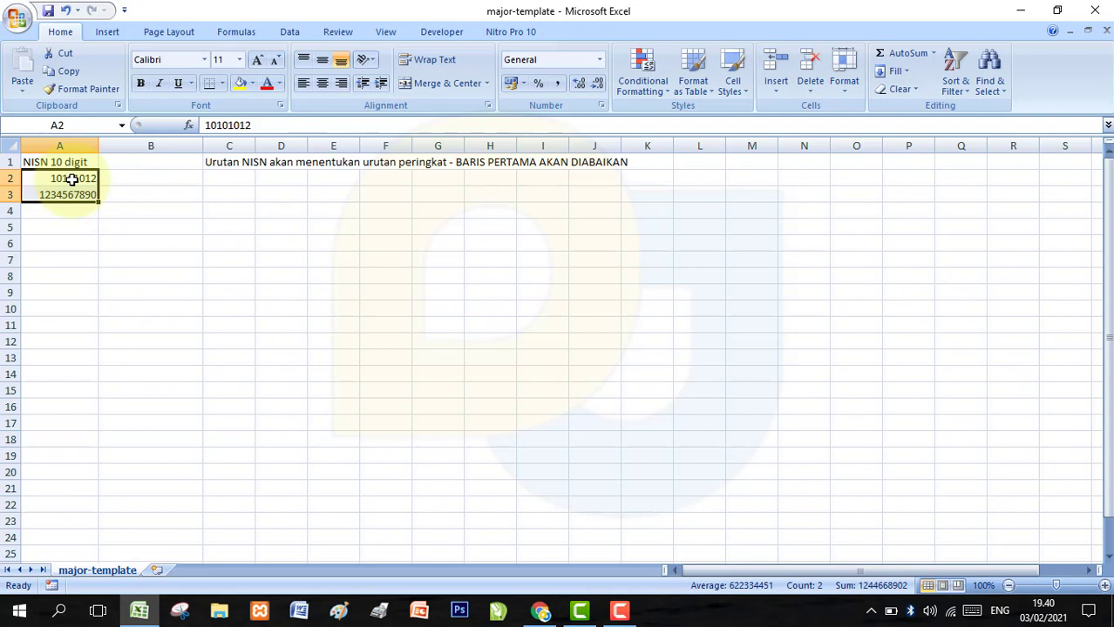
{"action": "left_click", "coordinate": [224, 165]}
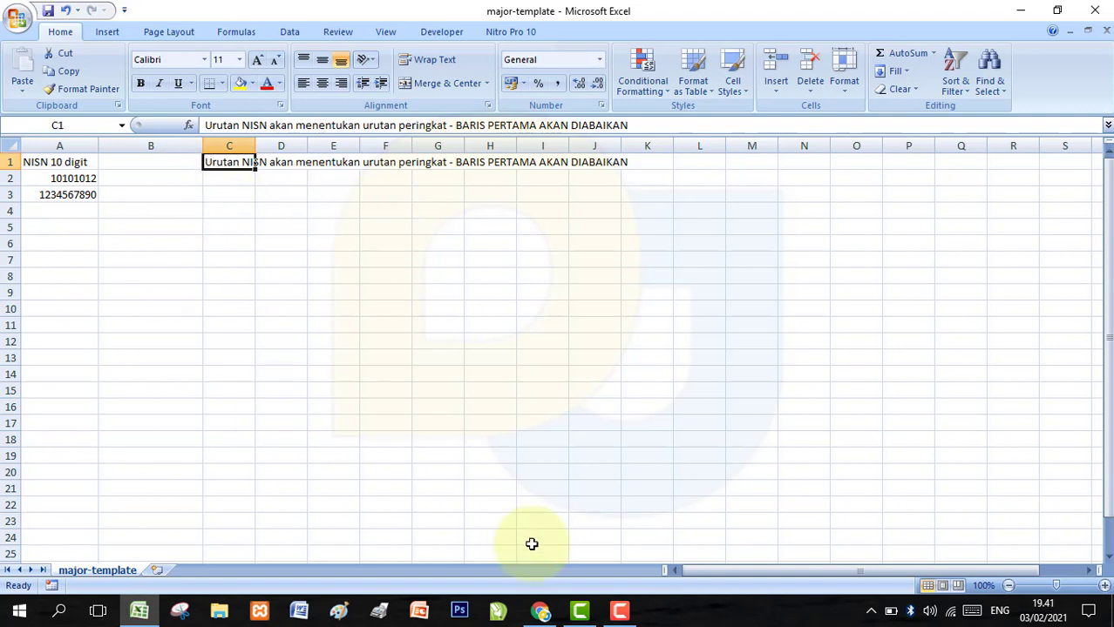
Compare the ranked NISN list for Teknik Komputer dan Informatika in the browser with the Excel template, and return to the browser
{"action": "left_click", "coordinate": [540, 610]}
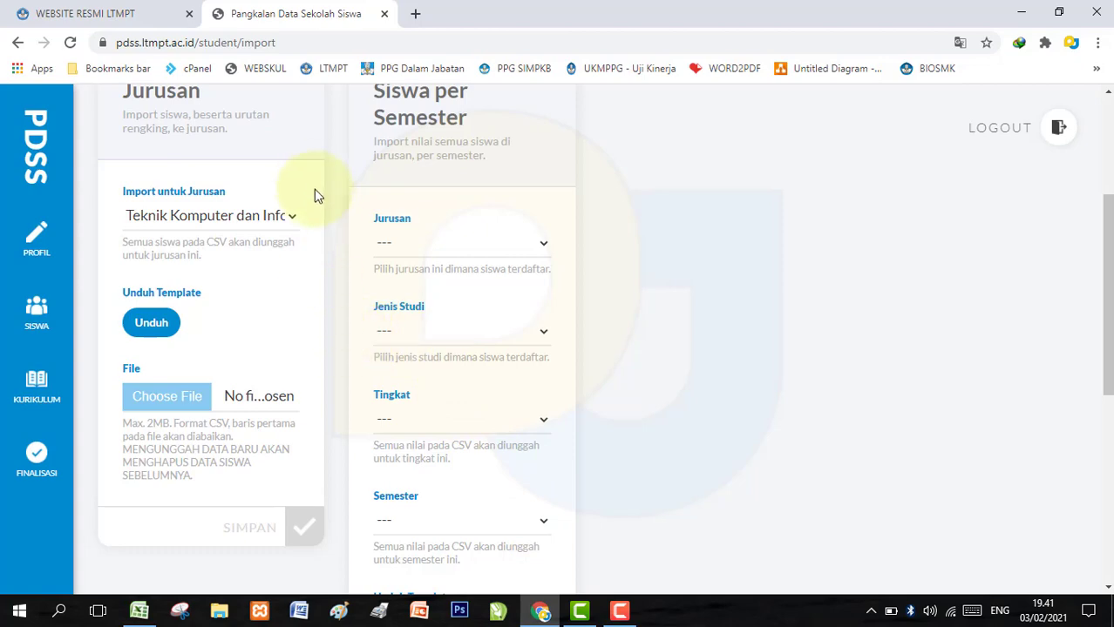
{"action": "scroll", "coordinate": [316, 195], "scroll_direction": "up", "scroll_amount": 3}
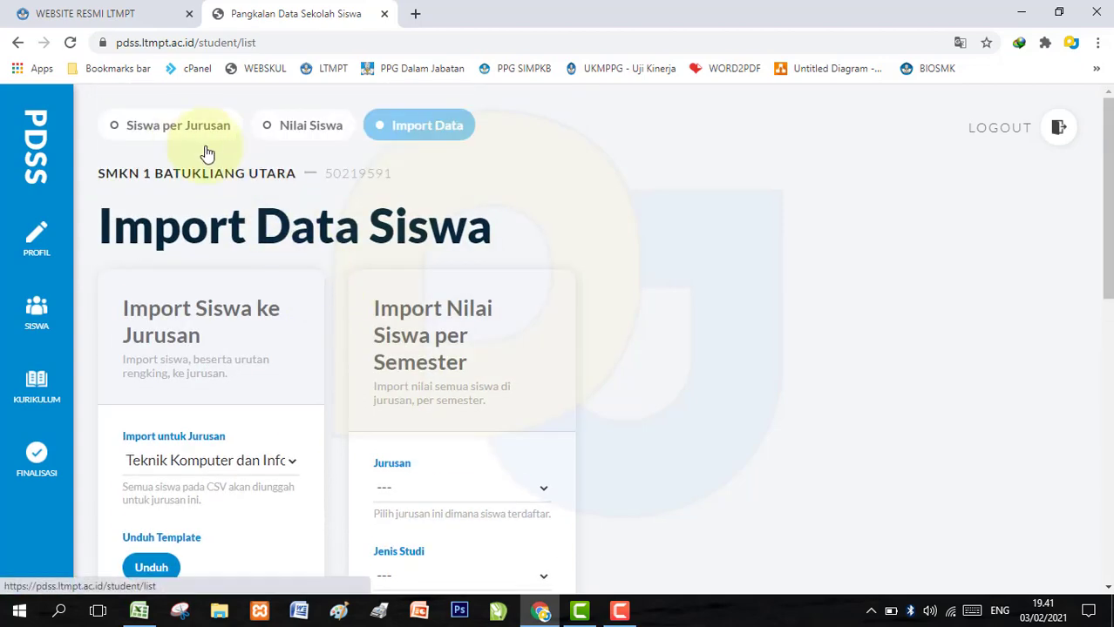
{"action": "left_click", "coordinate": [196, 140]}
{"action": "scroll", "coordinate": [327, 287], "scroll_direction": "down", "scroll_amount": 3}
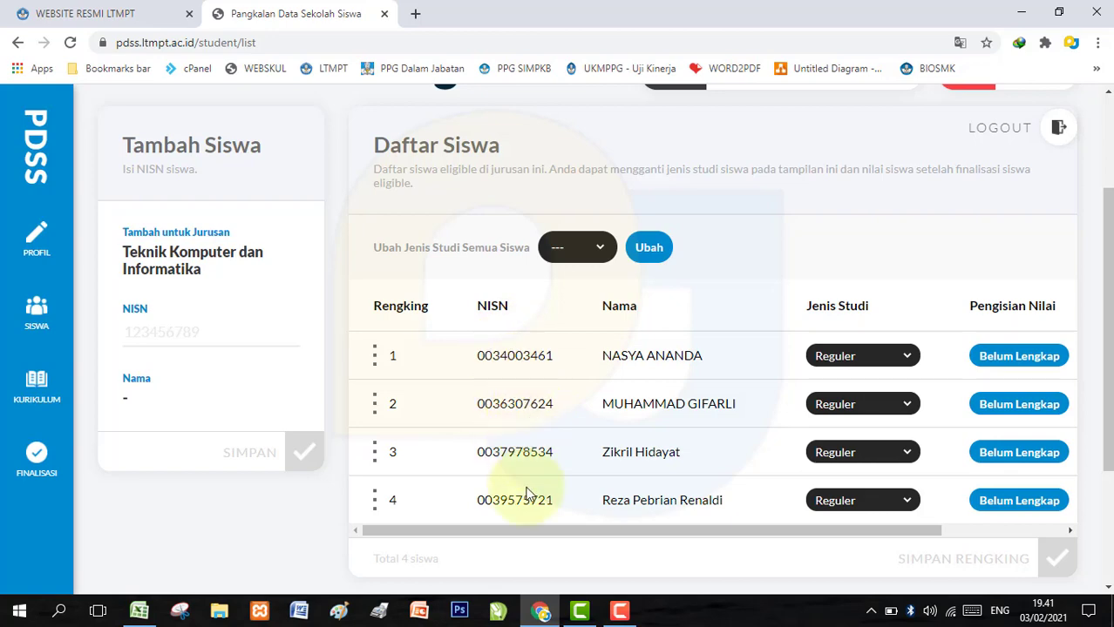
{"action": "left_click", "coordinate": [149, 608]}
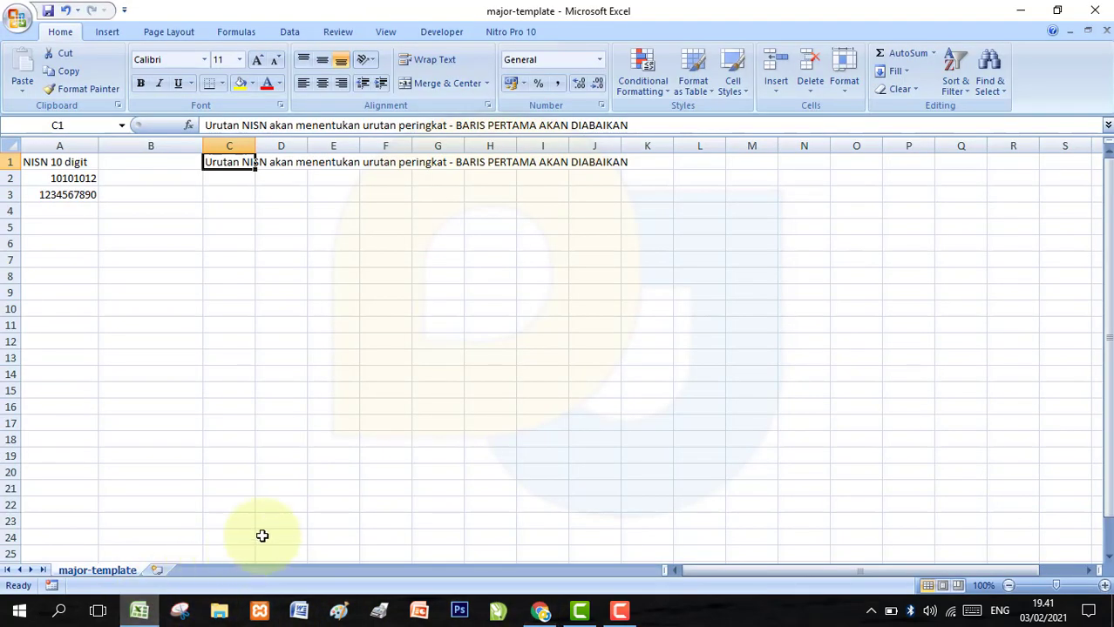
{"action": "left_click", "coordinate": [119, 208]}
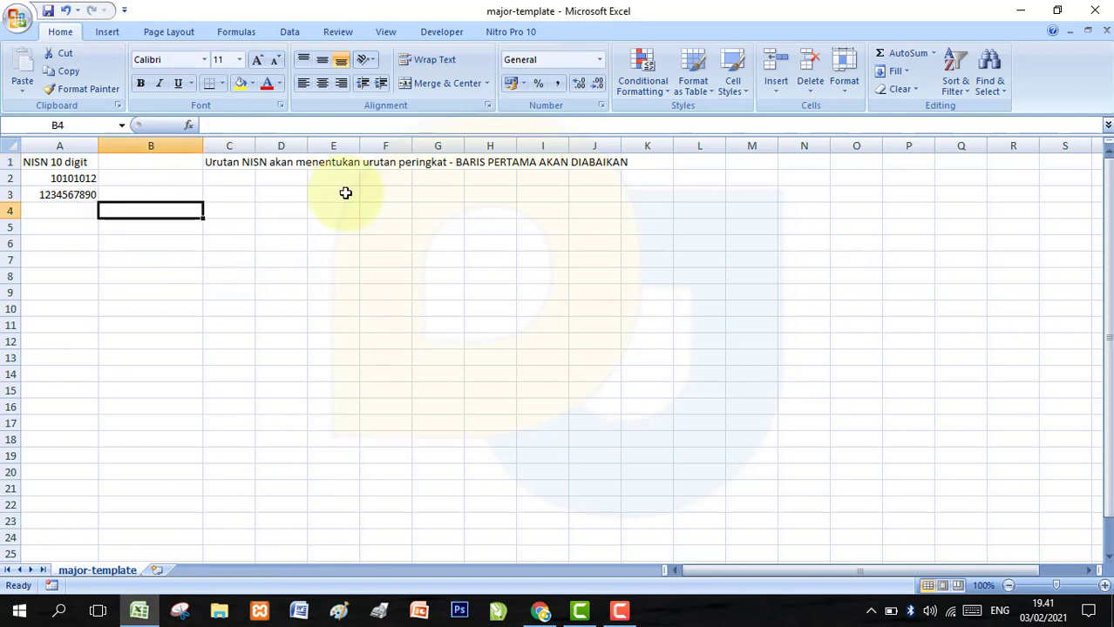
{"action": "left_click", "coordinate": [1021, 10]}
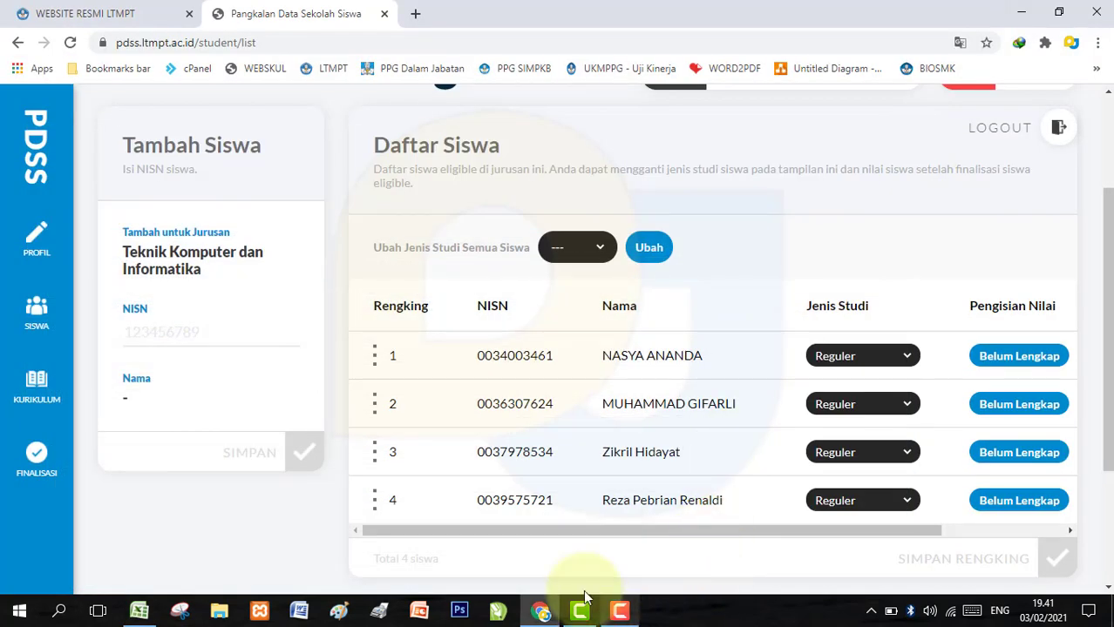
Reopen Import Data and locate major-template in its save folder as the student import file, leaving the file selection without attaching it
{"action": "scroll", "coordinate": [445, 231], "scroll_direction": "up", "scroll_amount": 2}
{"action": "left_click", "coordinate": [415, 145]}
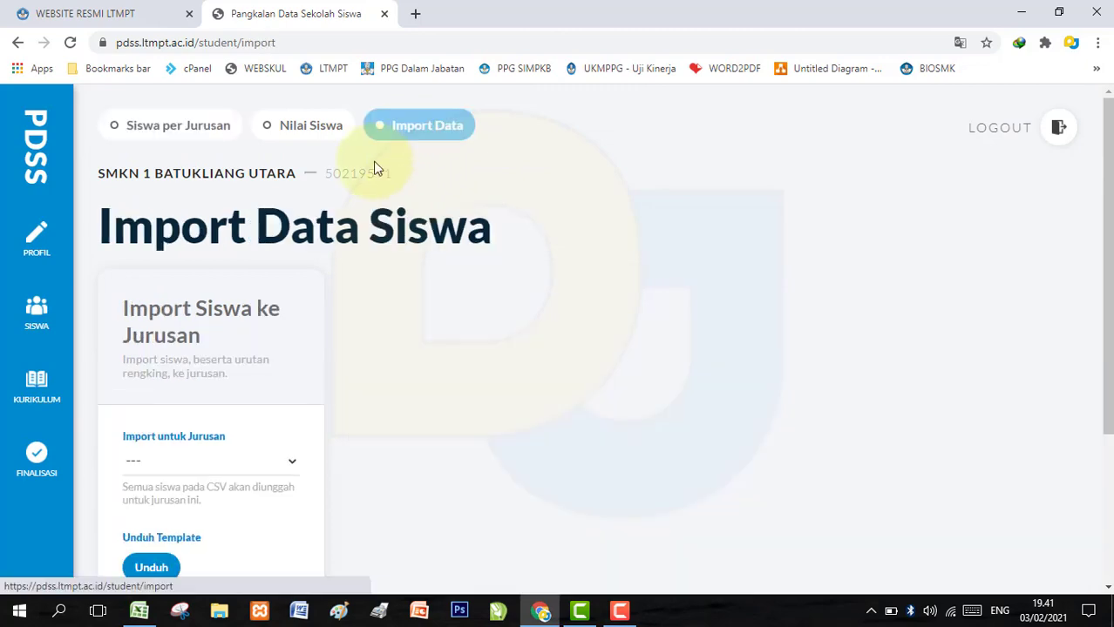
{"action": "scroll", "coordinate": [174, 455], "scroll_direction": "down", "scroll_amount": 2}
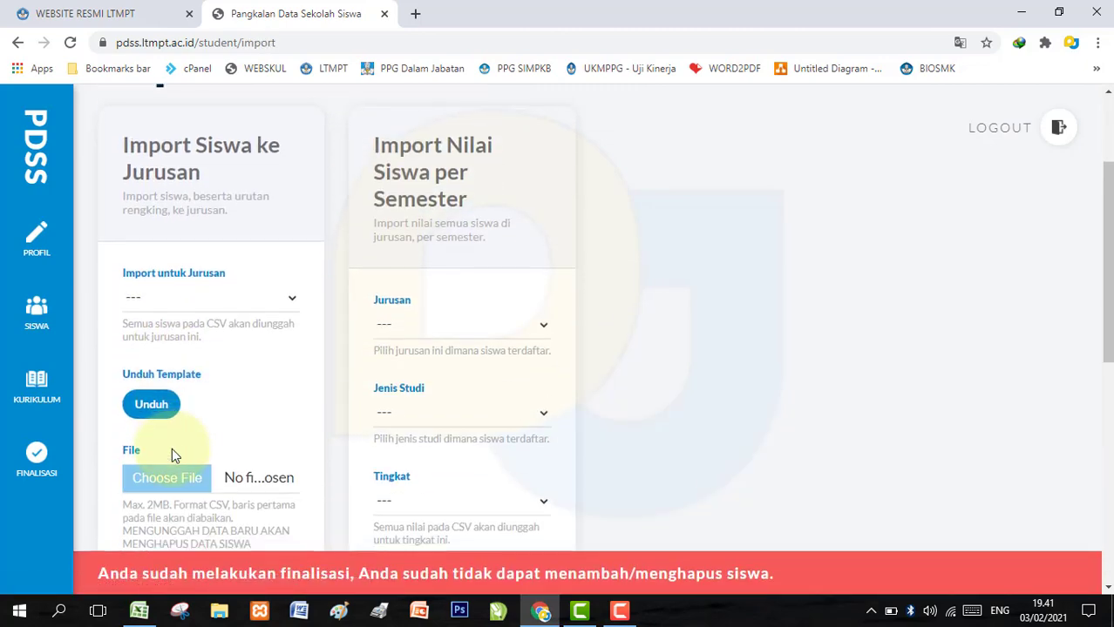
{"action": "left_click", "coordinate": [189, 491]}
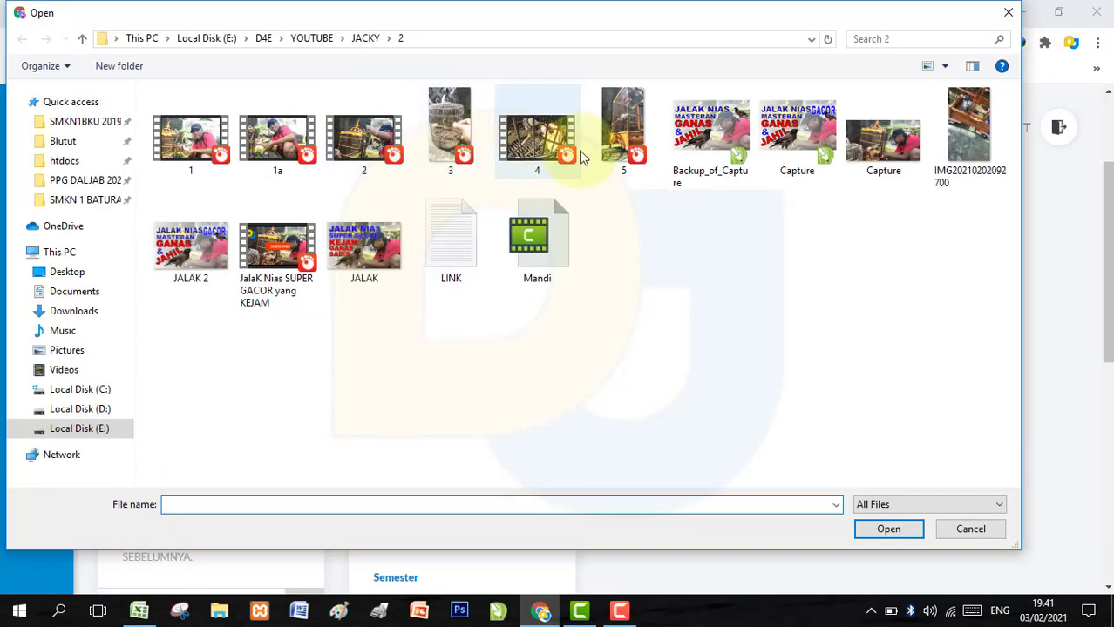
{"action": "left_click", "coordinate": [365, 39]}
{"action": "left_click", "coordinate": [523, 129]}
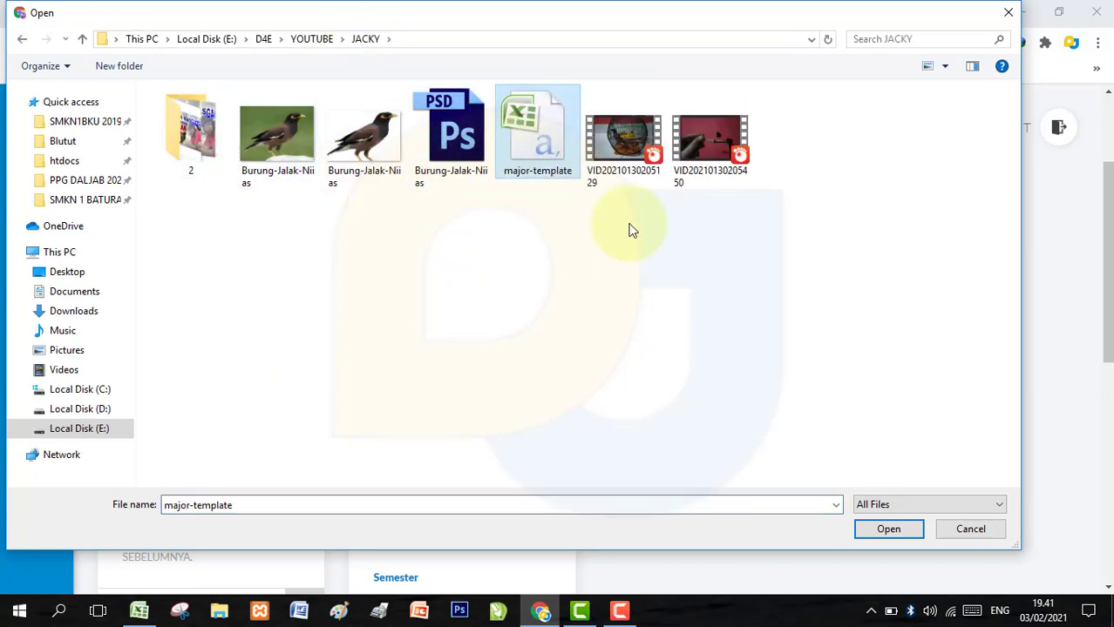
{"action": "left_click", "coordinate": [970, 530]}
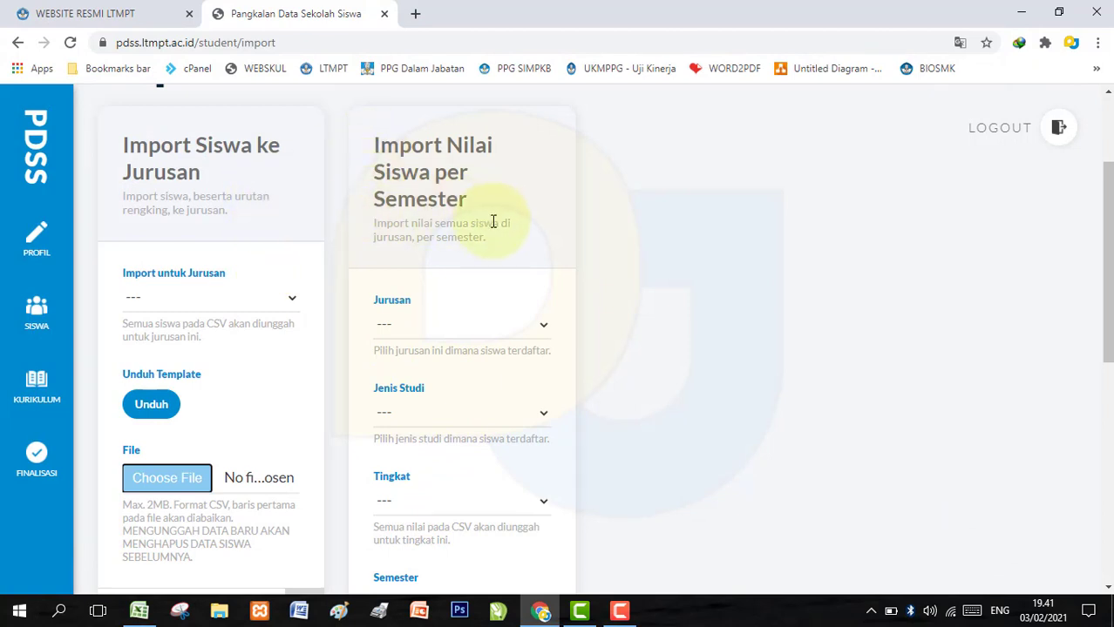
Examine the Import Nilai Siswa per Semester form, including its major, study type, grade, semester, template and file fields
{"action": "scroll", "coordinate": [485, 237], "scroll_direction": "down", "scroll_amount": 1}
{"action": "scroll", "coordinate": [485, 246], "scroll_direction": "down", "scroll_amount": 2}
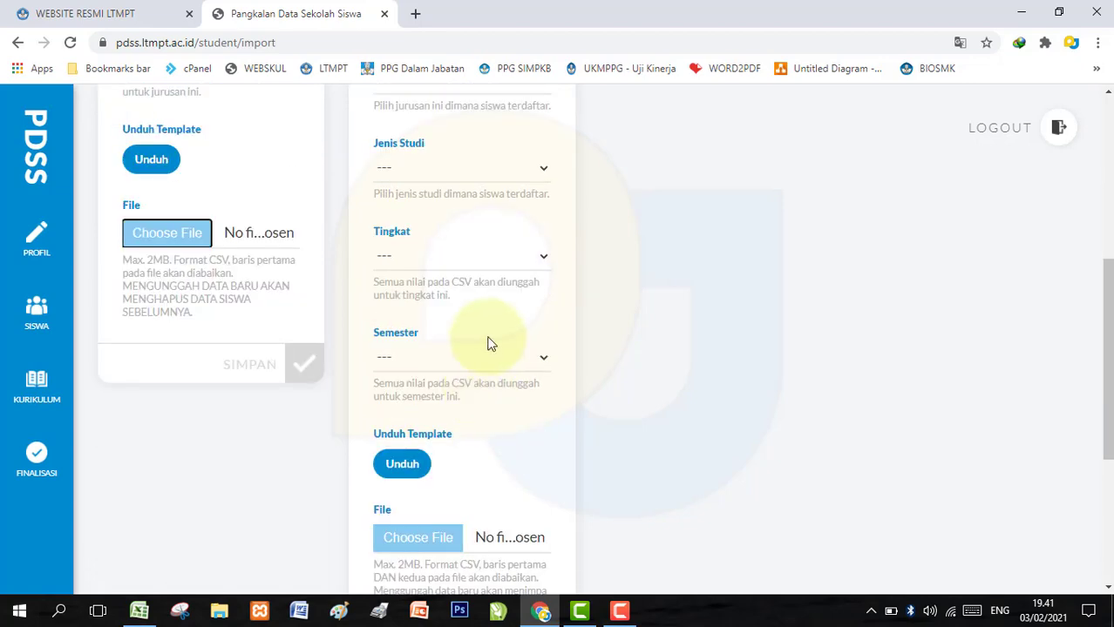
{"action": "scroll", "coordinate": [502, 331], "scroll_direction": "up", "scroll_amount": 1}
{"action": "scroll", "coordinate": [504, 326], "scroll_direction": "down", "scroll_amount": 1}
{"action": "scroll", "coordinate": [459, 266], "scroll_direction": "up", "scroll_amount": 2}
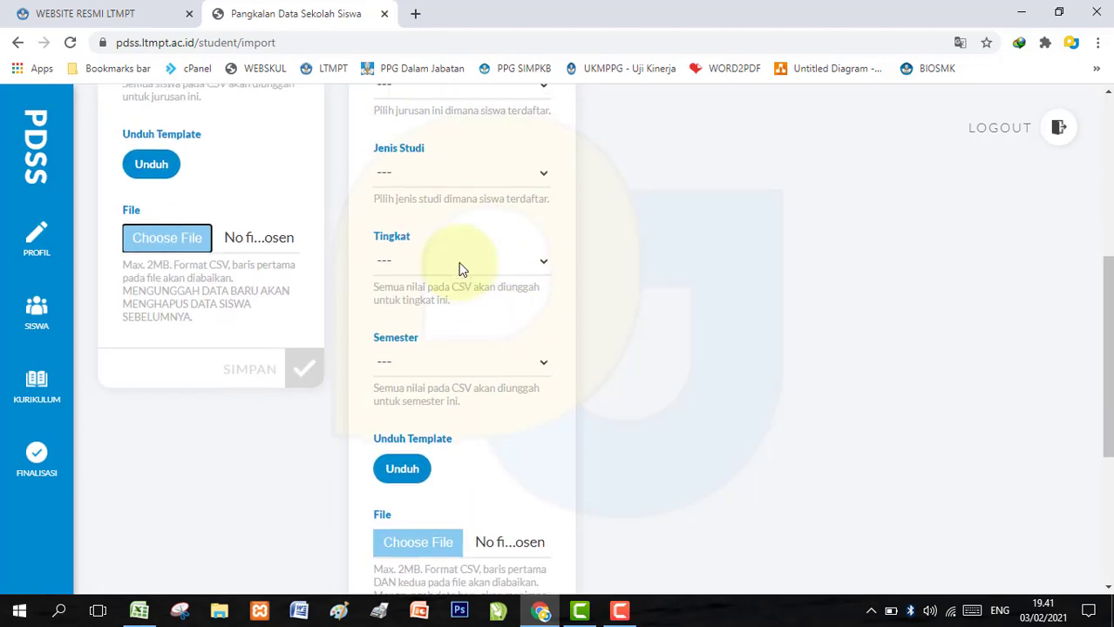
{"action": "scroll", "coordinate": [461, 263], "scroll_direction": "up", "scroll_amount": 2}
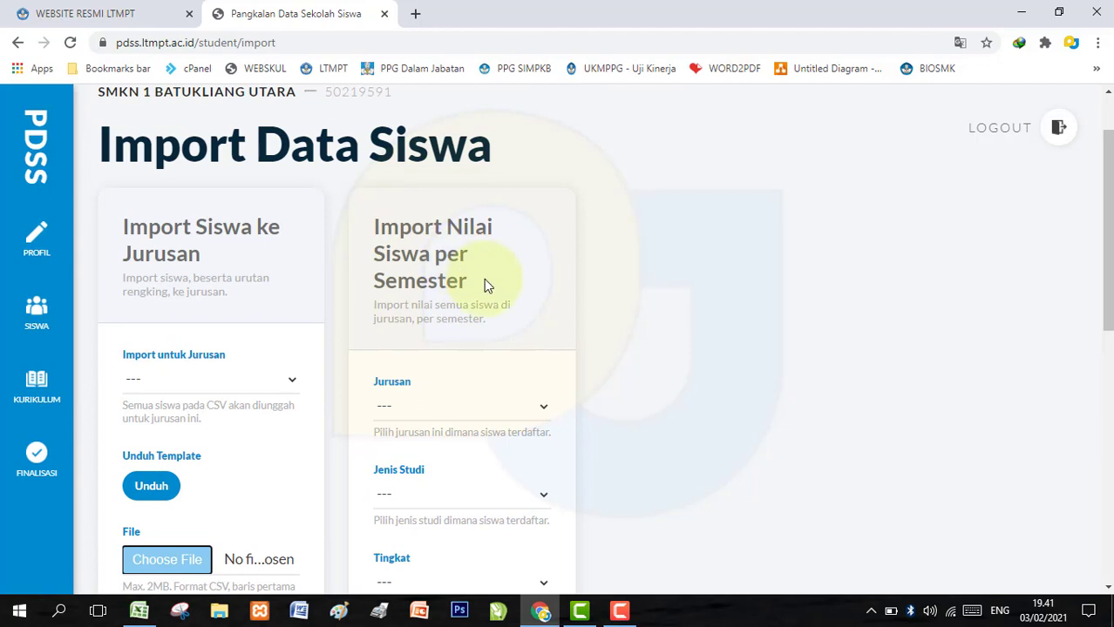
{"action": "scroll", "coordinate": [488, 284], "scroll_direction": "down", "scroll_amount": 2}
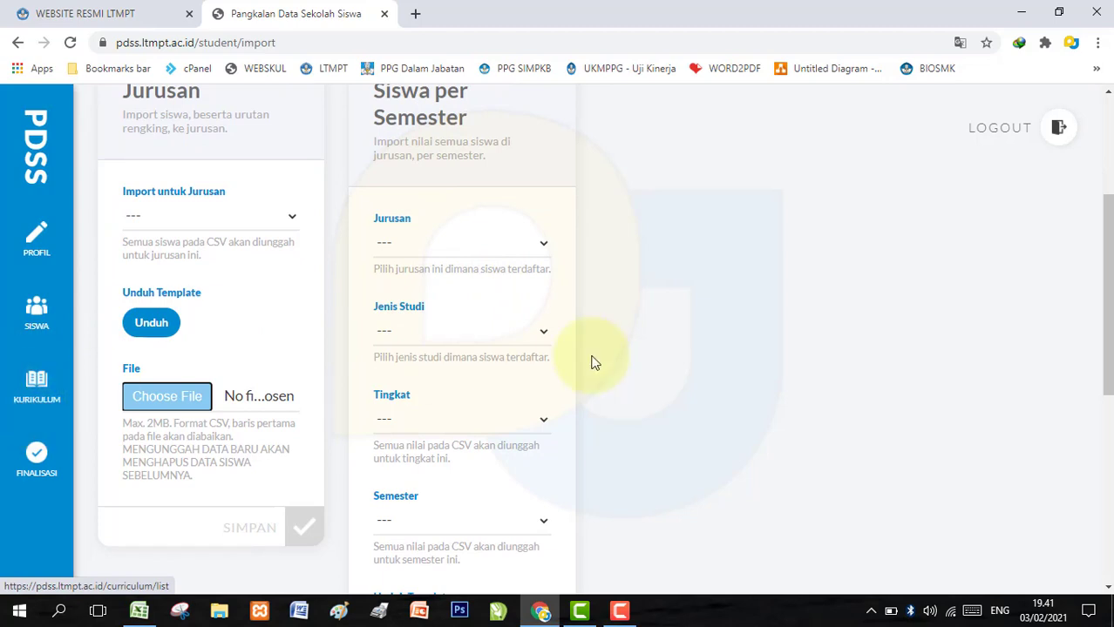
{"action": "scroll", "coordinate": [592, 357], "scroll_direction": "down", "scroll_amount": 2}
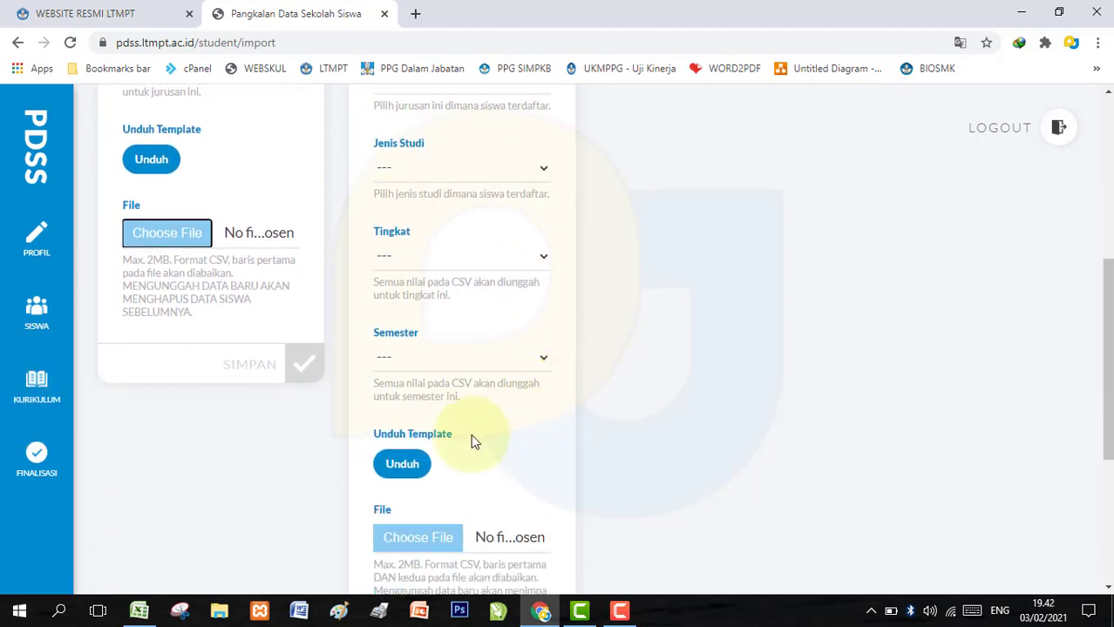
Check the Semester, Tingkat and Jenis Studi choices of the grade import form, and set its Jurusan to Teknik Komputer dan Informatika
{"action": "left_click", "coordinate": [450, 359]}
{"action": "left_click", "coordinate": [460, 359]}
{"action": "left_click", "coordinate": [427, 261]}
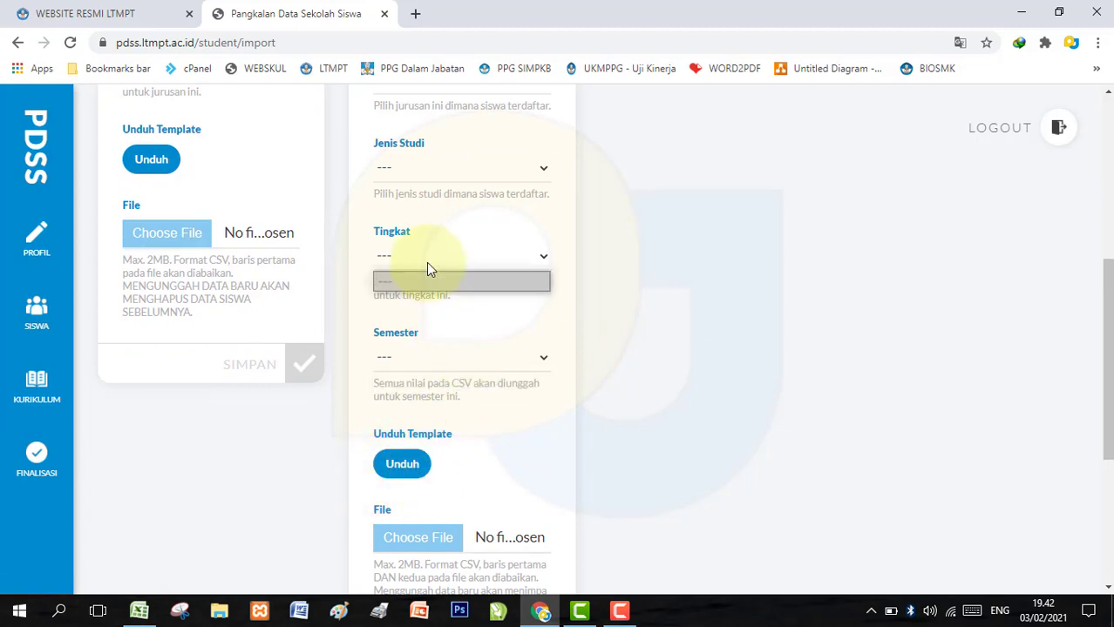
{"action": "left_click", "coordinate": [427, 174]}
{"action": "left_click", "coordinate": [427, 174]}
{"action": "scroll", "coordinate": [442, 357], "scroll_direction": "up", "scroll_amount": 2}
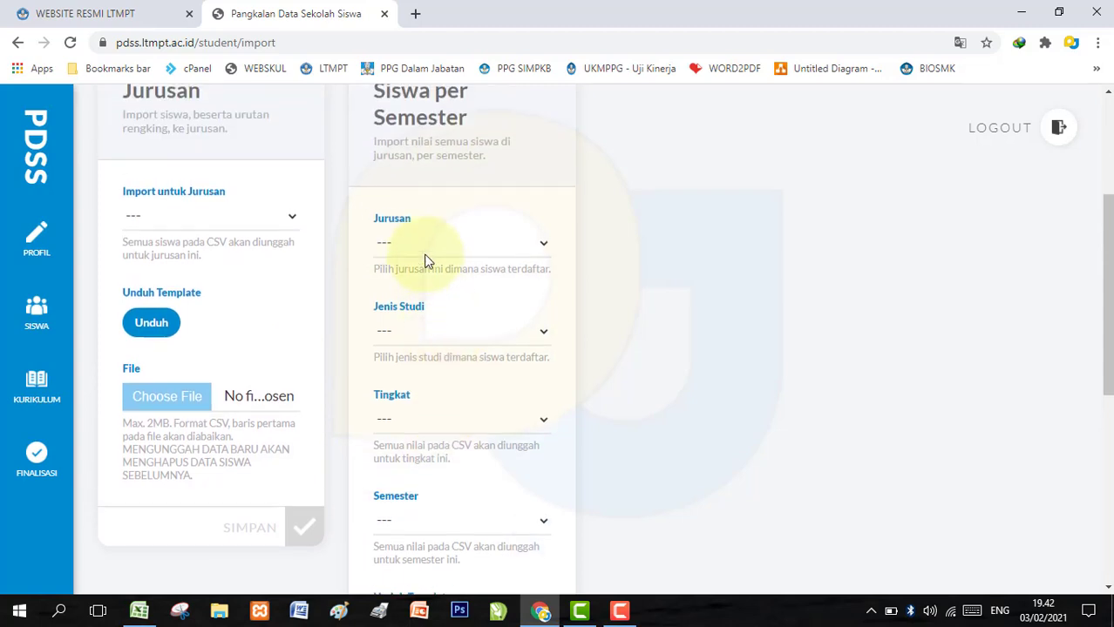
{"action": "left_click", "coordinate": [425, 247]}
{"action": "left_click", "coordinate": [426, 286]}
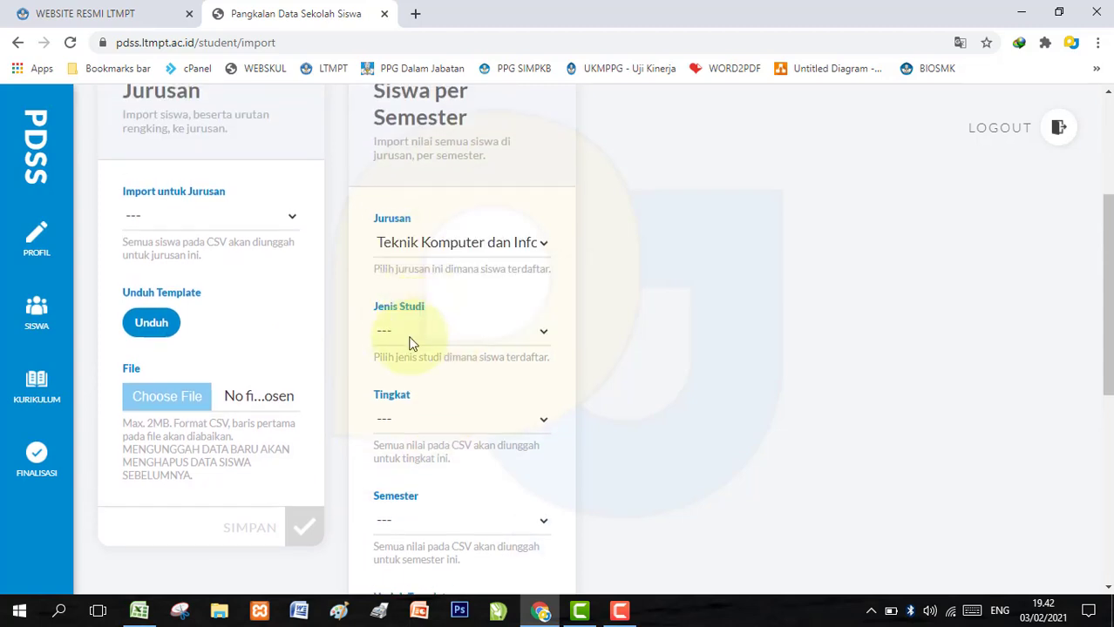
Set the grade import form's Jenis Studi to Reguler, Tingkat to 10 and Semester to 1
{"action": "left_click", "coordinate": [412, 342]}
{"action": "left_click", "coordinate": [398, 375]}
{"action": "scroll", "coordinate": [431, 358], "scroll_direction": "down", "scroll_amount": 1}
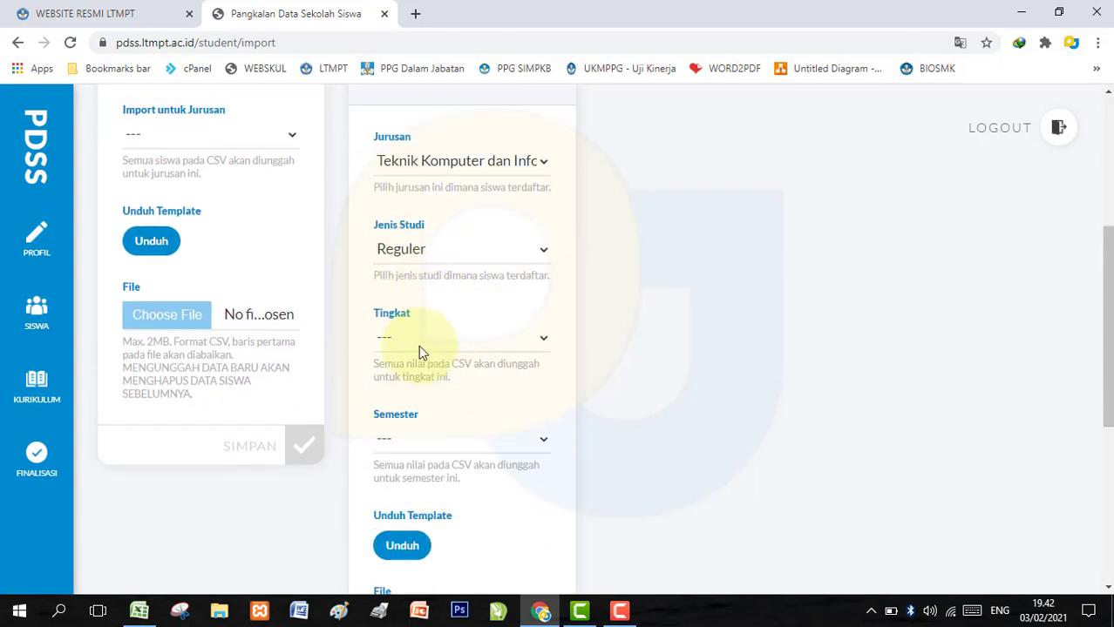
{"action": "left_click", "coordinate": [393, 335]}
{"action": "left_click", "coordinate": [393, 381]}
{"action": "scroll", "coordinate": [410, 381], "scroll_direction": "down", "scroll_amount": 1}
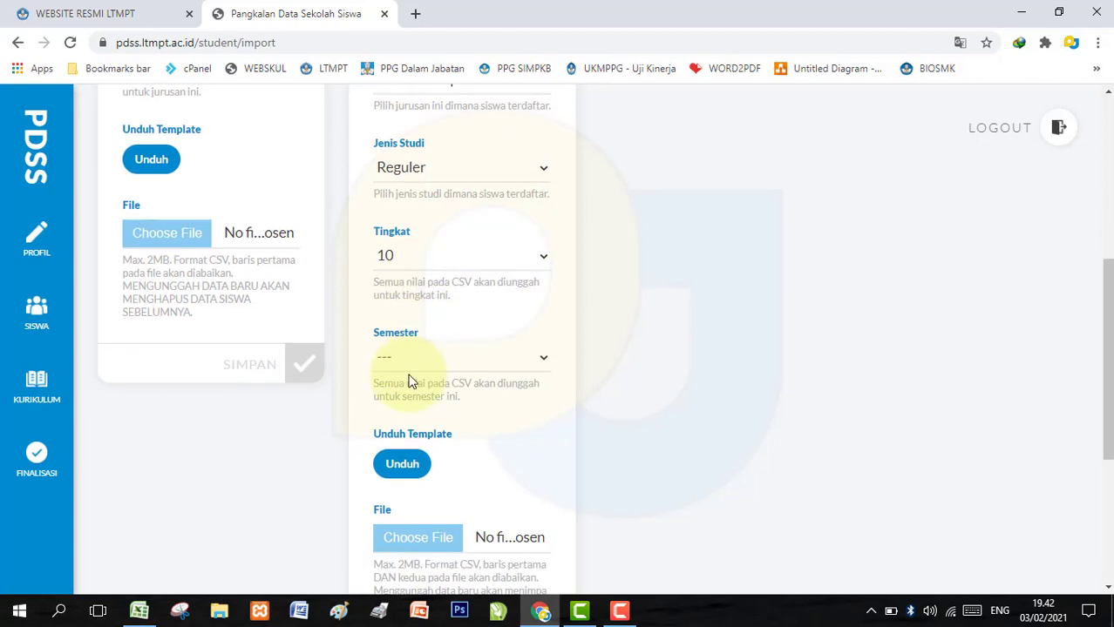
{"action": "left_click", "coordinate": [401, 356]}
{"action": "left_click", "coordinate": [397, 396]}
{"action": "scroll", "coordinate": [409, 395], "scroll_direction": "down", "scroll_amount": 3}
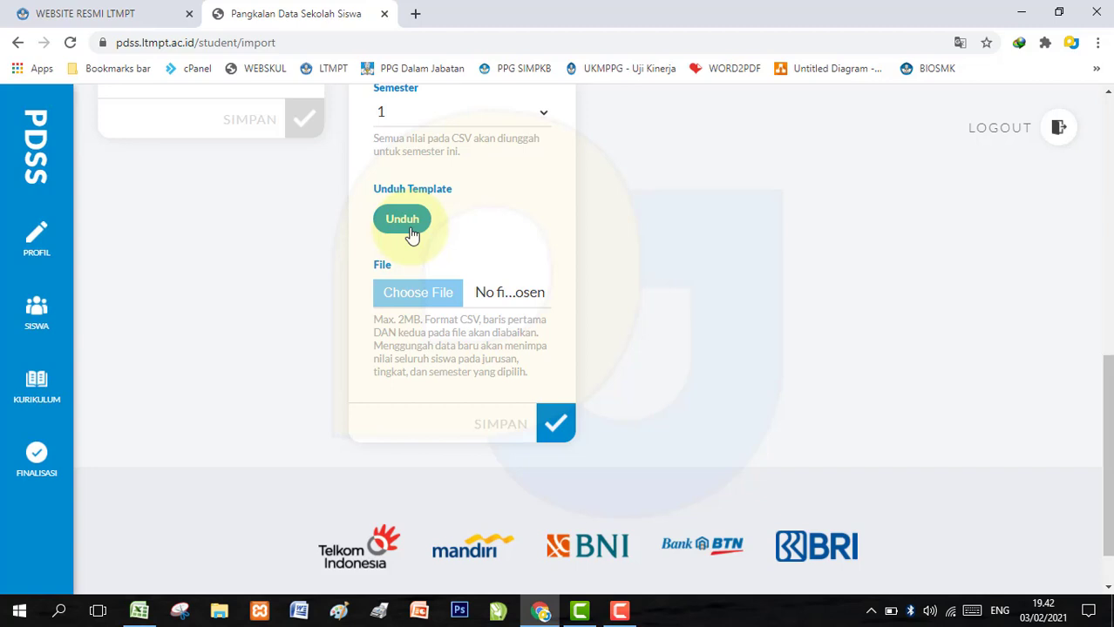
Check the available Jenis Studi choices in the grade import form, keeping Reguler
{"action": "scroll", "coordinate": [409, 235], "scroll_direction": "up", "scroll_amount": 3}
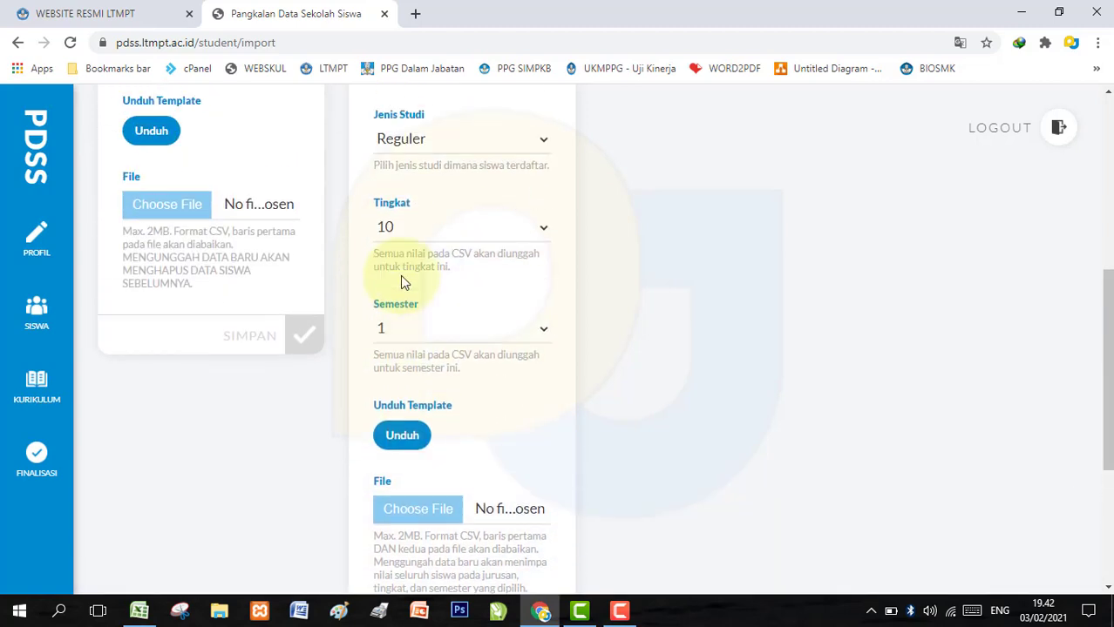
{"action": "left_click", "coordinate": [419, 170]}
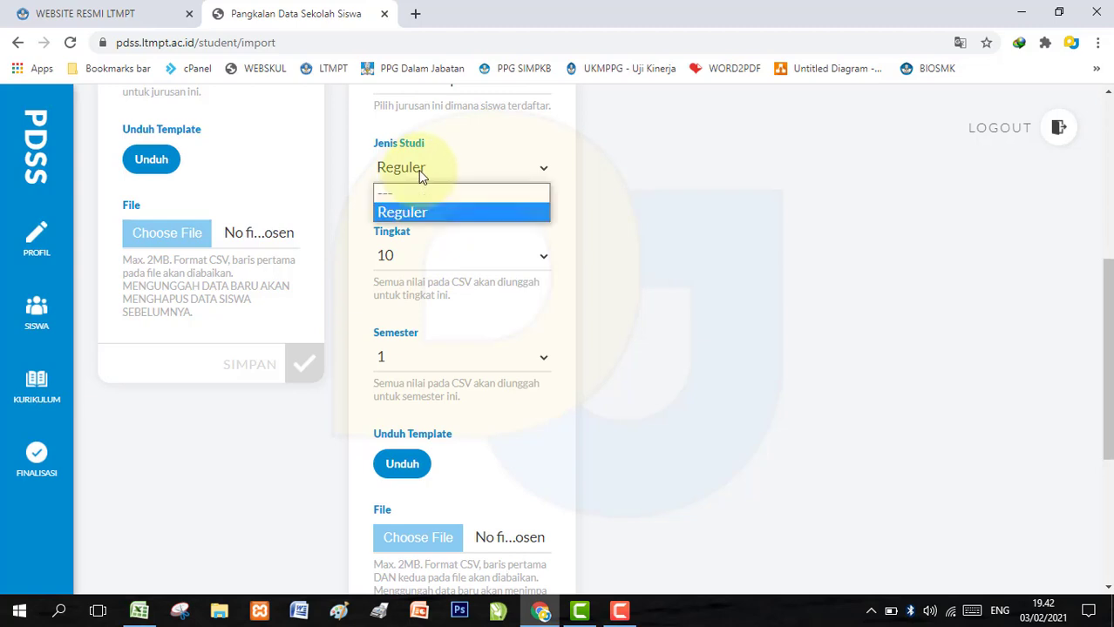
{"action": "left_click", "coordinate": [569, 181]}
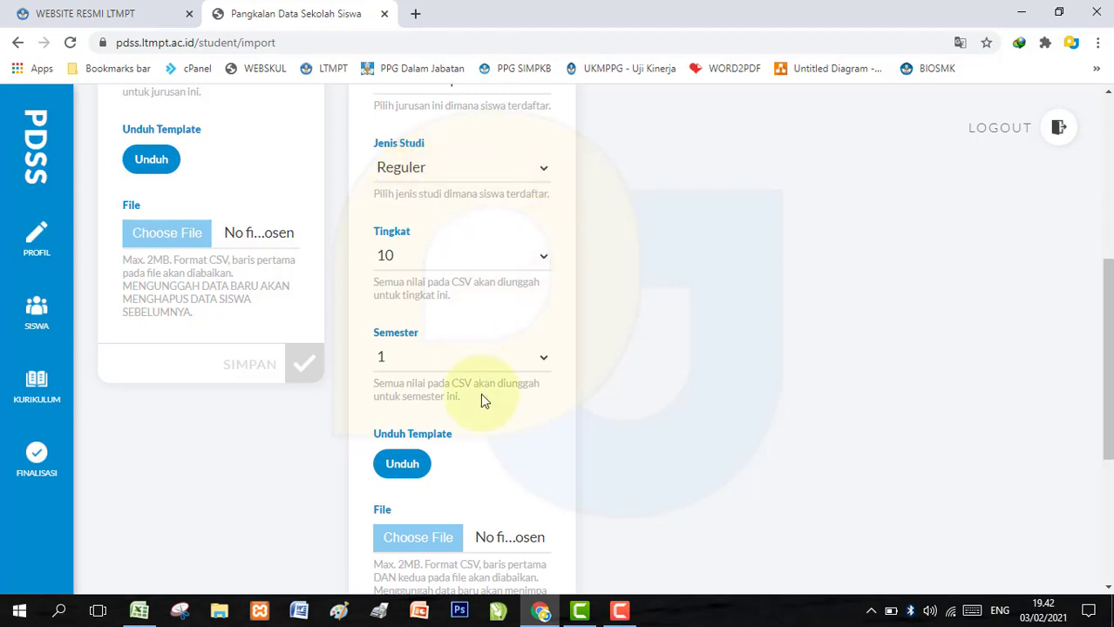
Download the grade import template and save it as 564-R-10-1 CSV in the JACKY folder
{"action": "scroll", "coordinate": [483, 400], "scroll_direction": "down", "scroll_amount": 1}
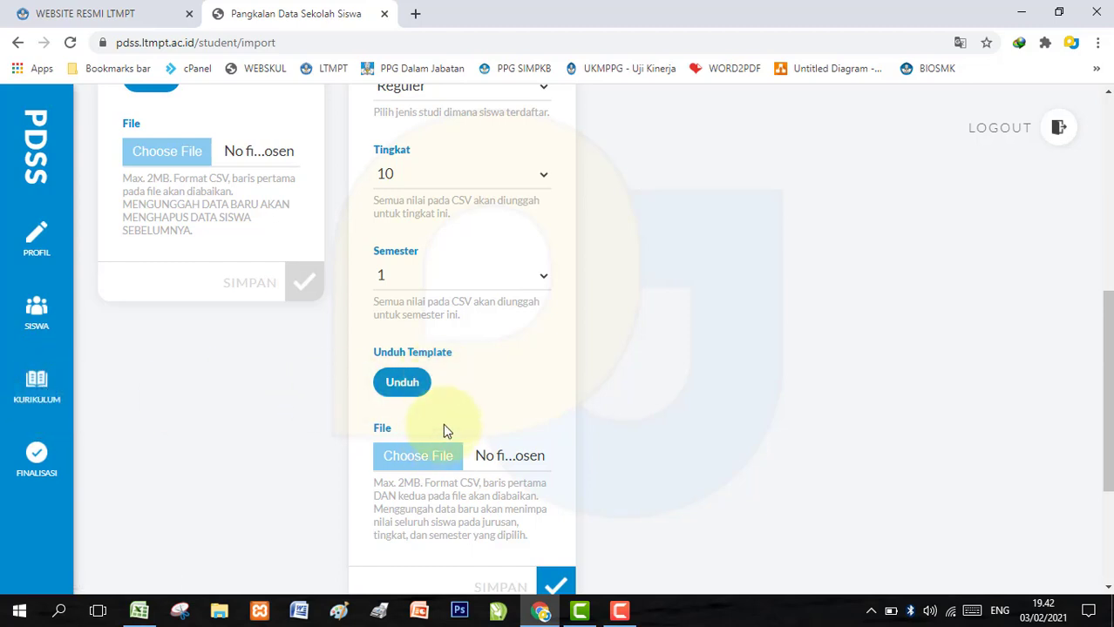
{"action": "left_click", "coordinate": [425, 384]}
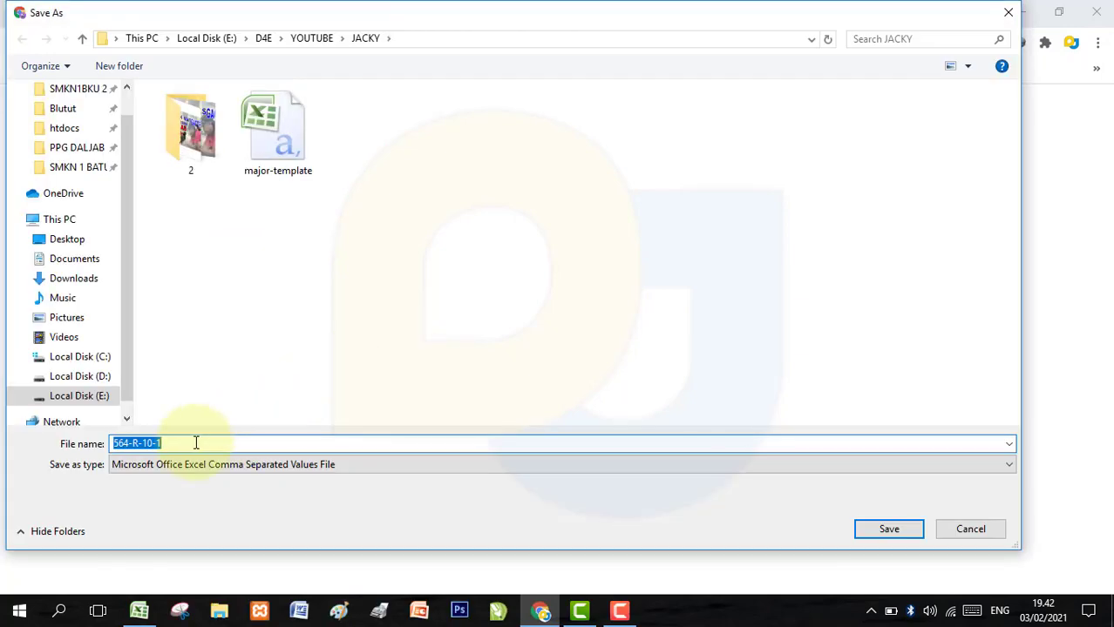
{"action": "left_click", "coordinate": [196, 443]}
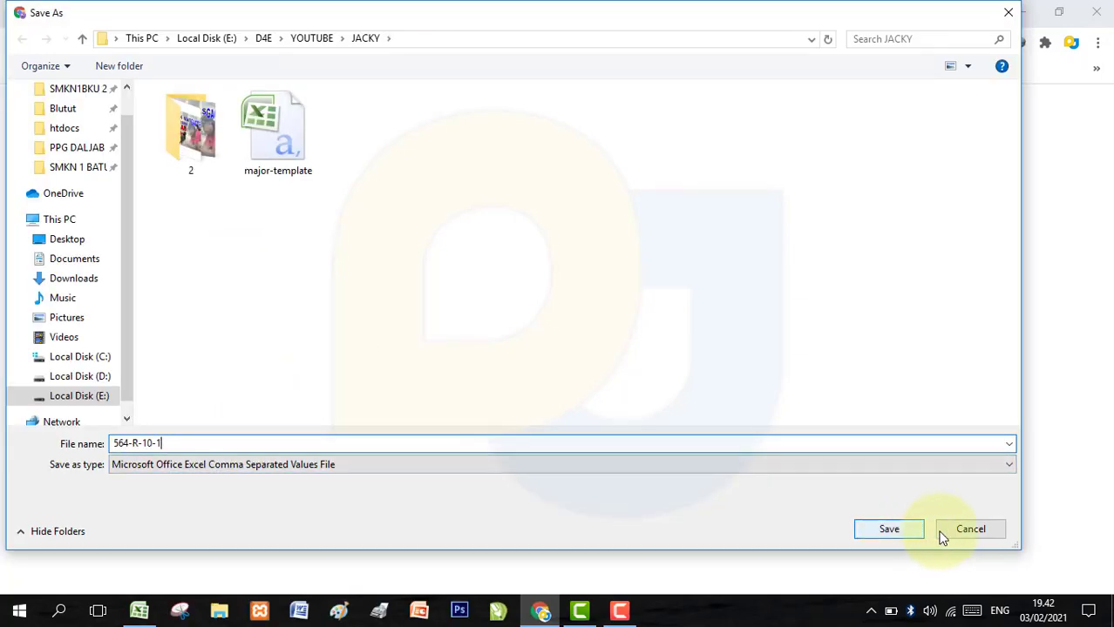
{"action": "left_click", "coordinate": [906, 530]}
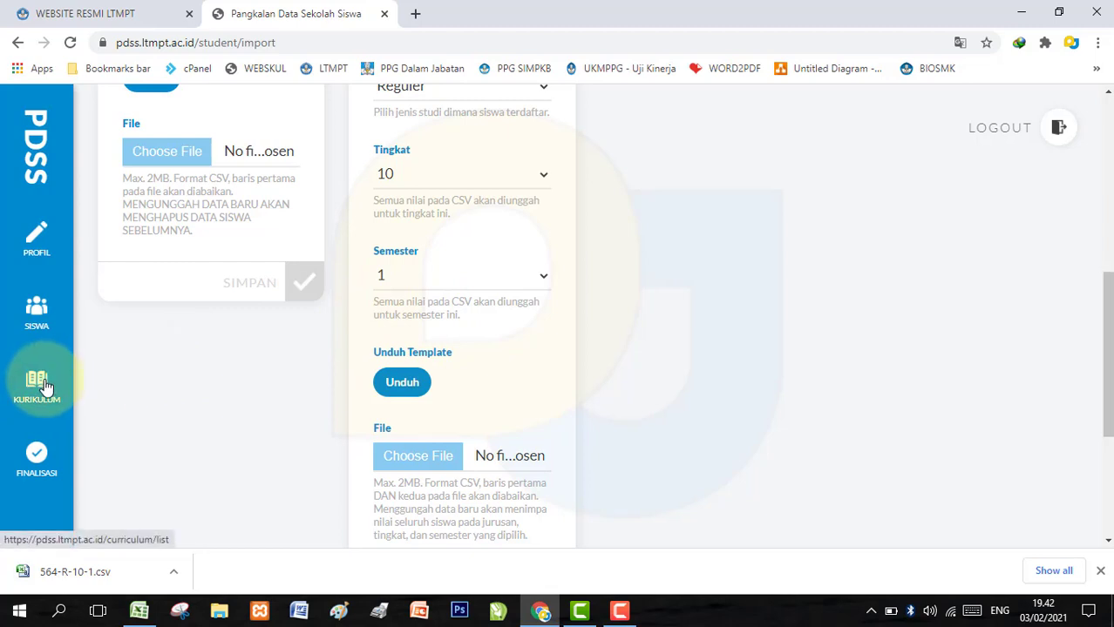
{"action": "scroll", "coordinate": [449, 327], "scroll_direction": "down", "scroll_amount": 1}
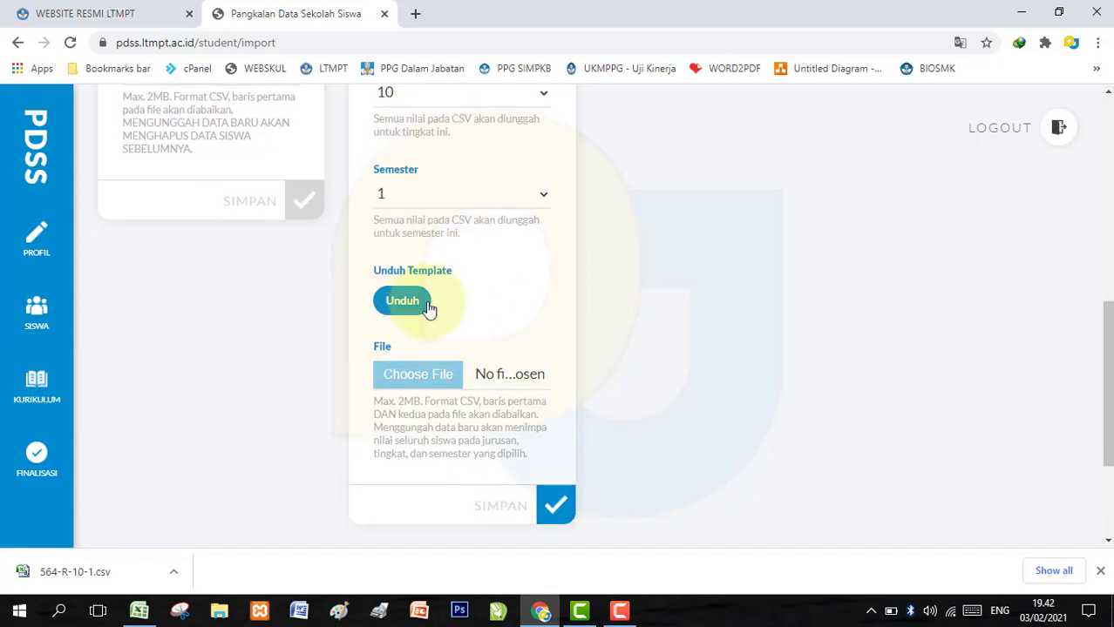
{"action": "scroll", "coordinate": [455, 314], "scroll_direction": "up", "scroll_amount": 6}
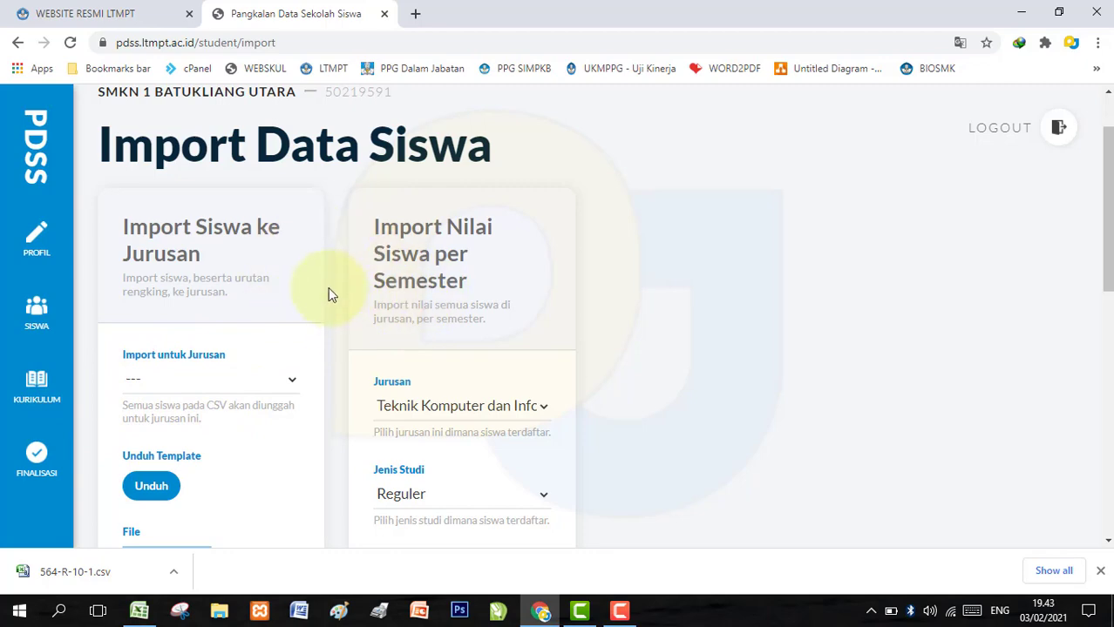
Open Finalisasi Data and examine the school, student, curriculum and grade finalisation sections, dismissing the browser update notice
{"action": "scroll", "coordinate": [328, 287], "scroll_direction": "down", "scroll_amount": 1}
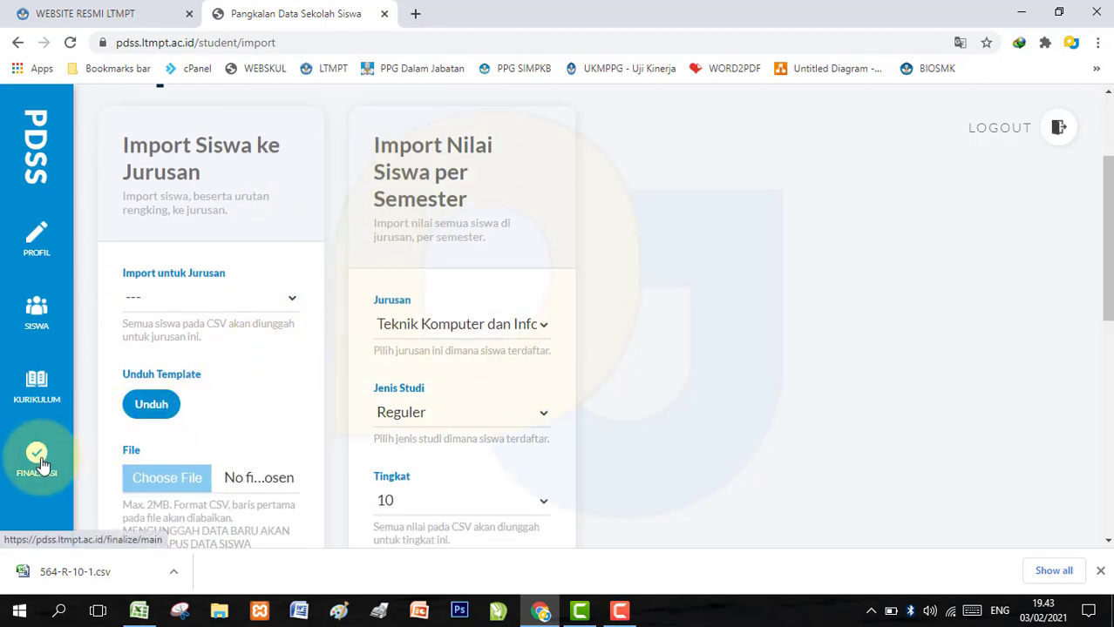
{"action": "left_click", "coordinate": [38, 462]}
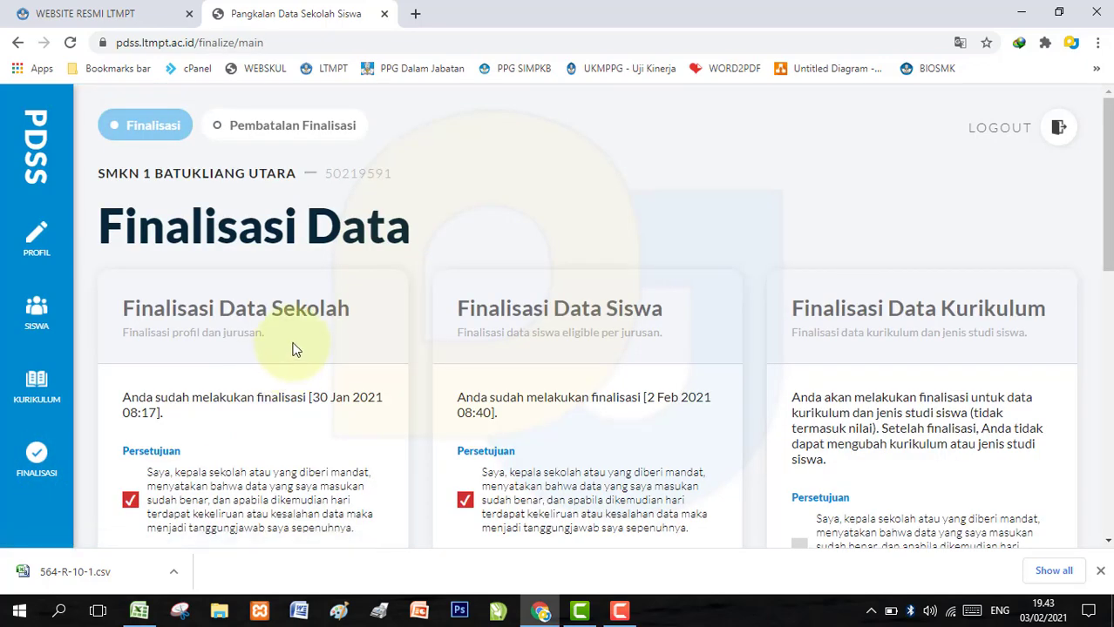
{"action": "scroll", "coordinate": [418, 370], "scroll_direction": "down", "scroll_amount": 1}
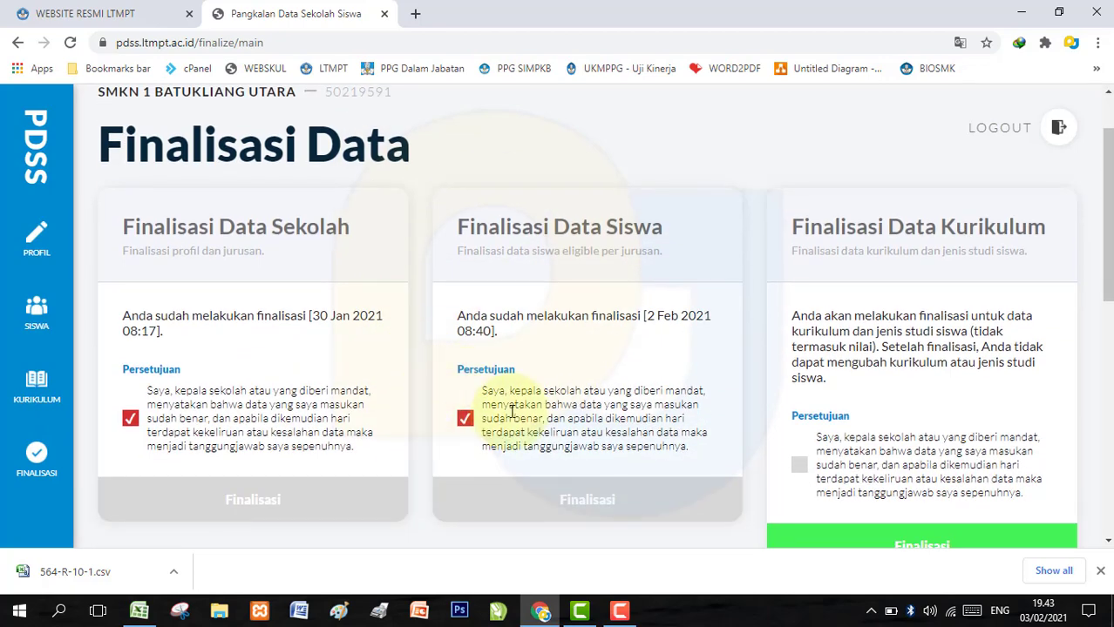
{"action": "scroll", "coordinate": [522, 431], "scroll_direction": "down", "scroll_amount": 2}
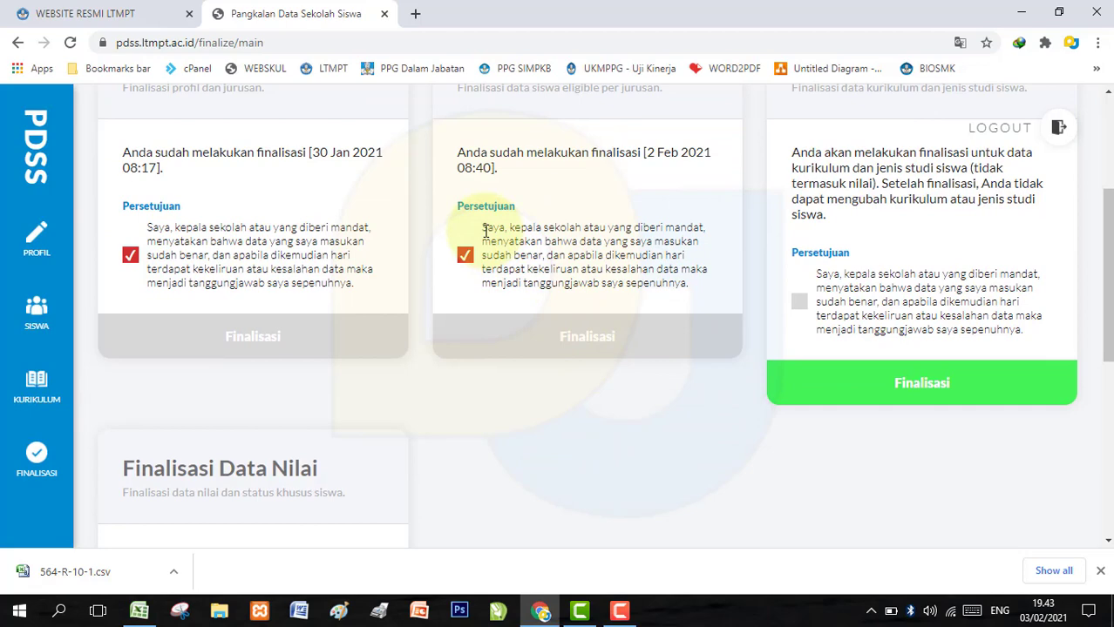
{"action": "scroll", "coordinate": [493, 228], "scroll_direction": "up", "scroll_amount": 1}
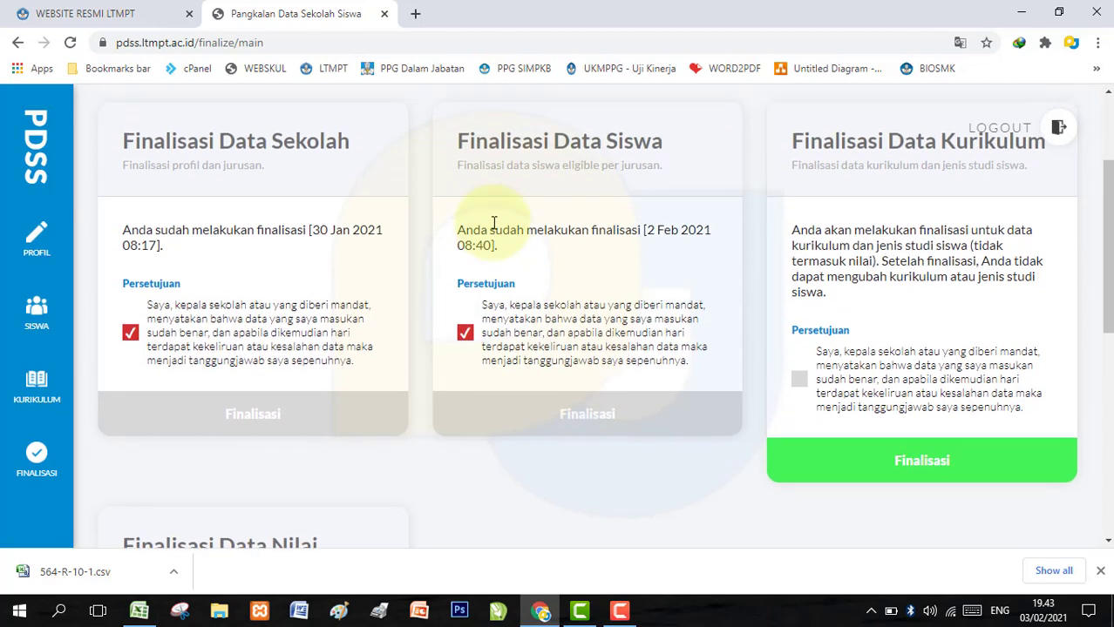
{"action": "scroll", "coordinate": [486, 236], "scroll_direction": "down", "scroll_amount": 1}
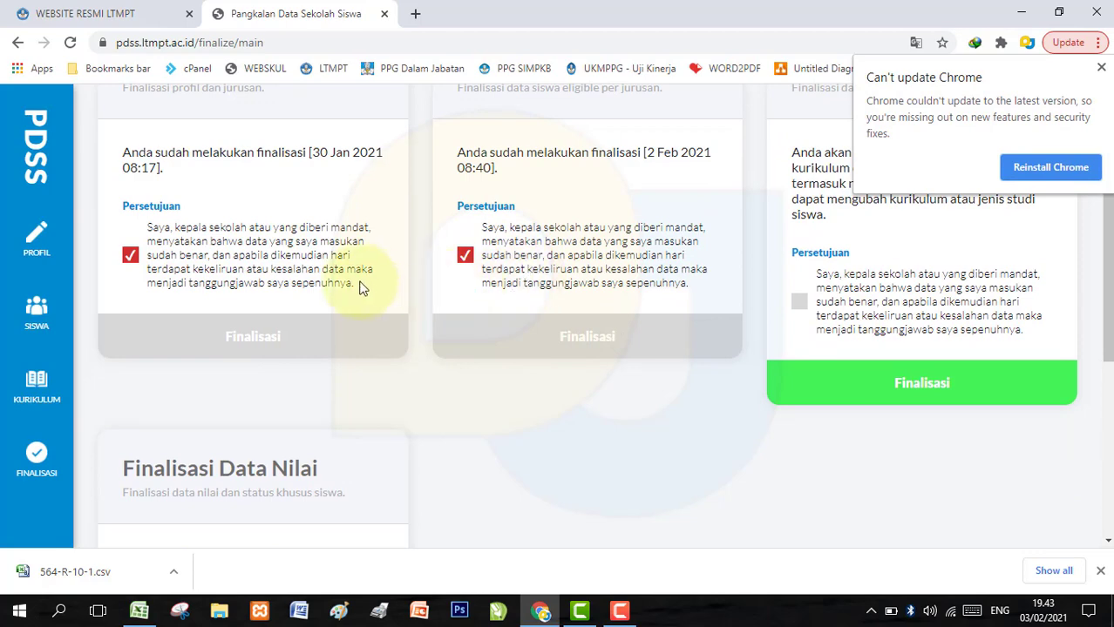
{"action": "scroll", "coordinate": [556, 289], "scroll_direction": "up", "scroll_amount": 1}
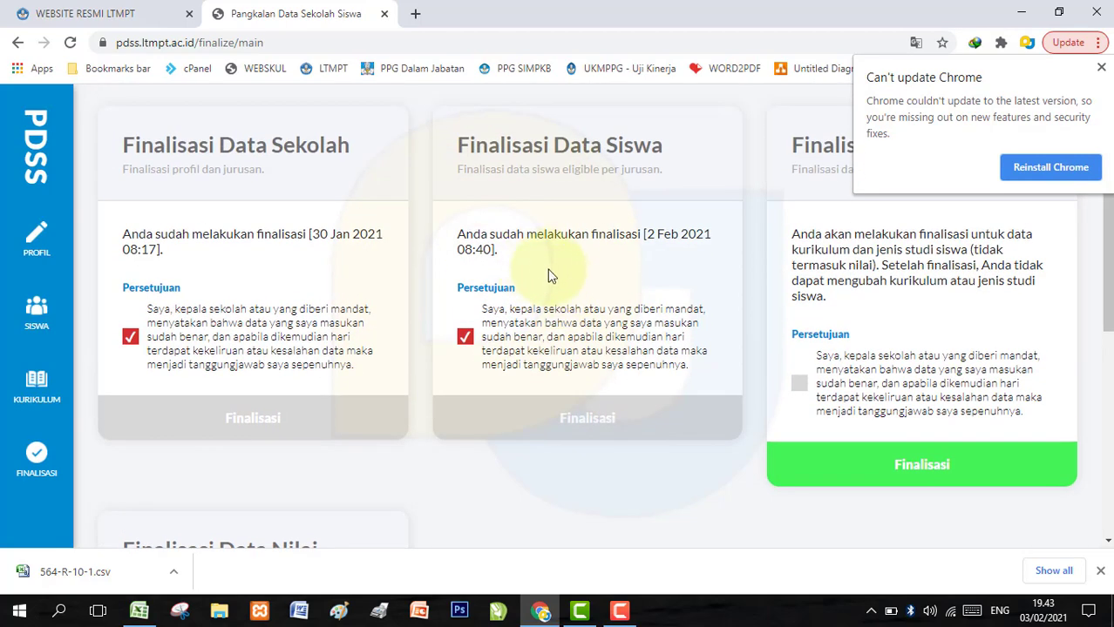
{"action": "scroll", "coordinate": [552, 278], "scroll_direction": "up", "scroll_amount": 1}
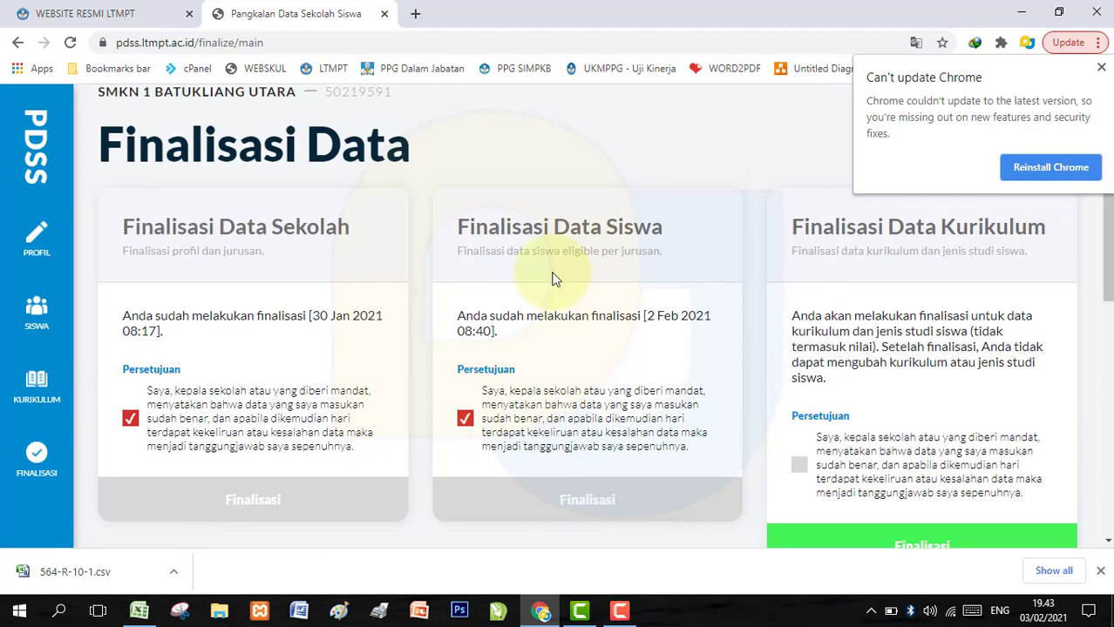
{"action": "left_click", "coordinate": [1100, 68]}
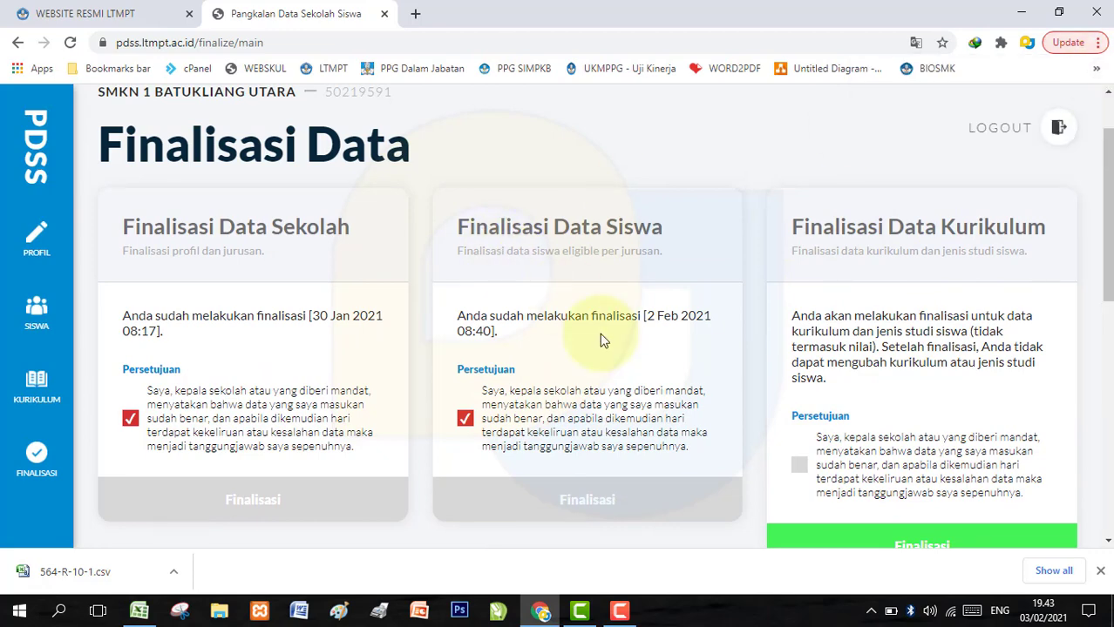
{"action": "scroll", "coordinate": [600, 340], "scroll_direction": "down", "scroll_amount": 1}
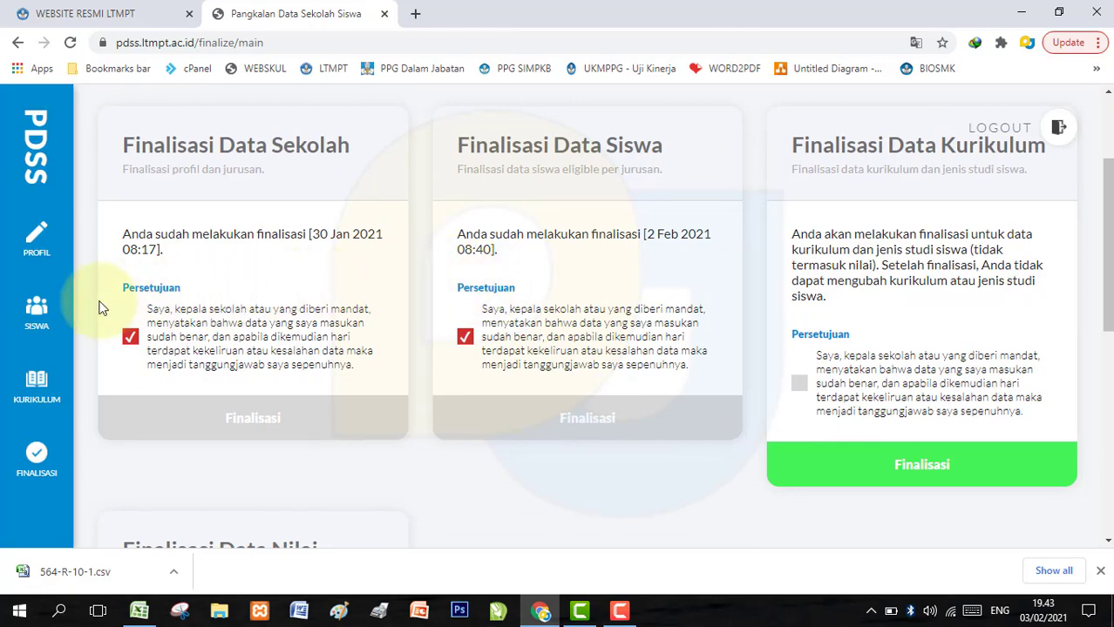
Try to view the Nilai Siswa page, and review the Daftar Siswa Eligible list for Teknik Komputer dan Informatika
{"action": "left_click", "coordinate": [37, 310]}
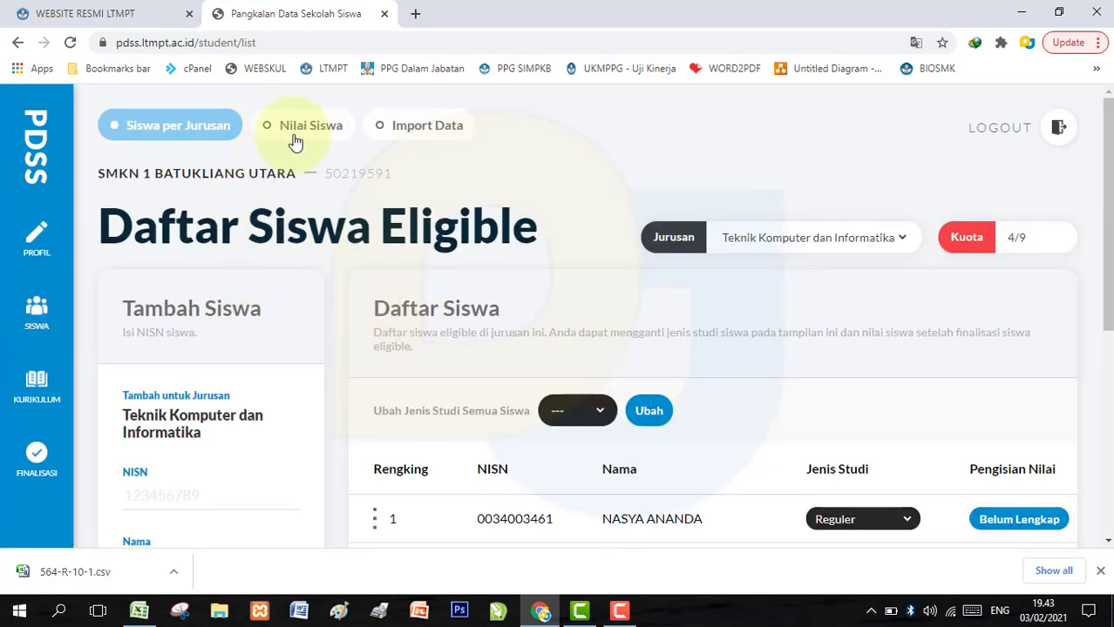
{"action": "left_click", "coordinate": [295, 140]}
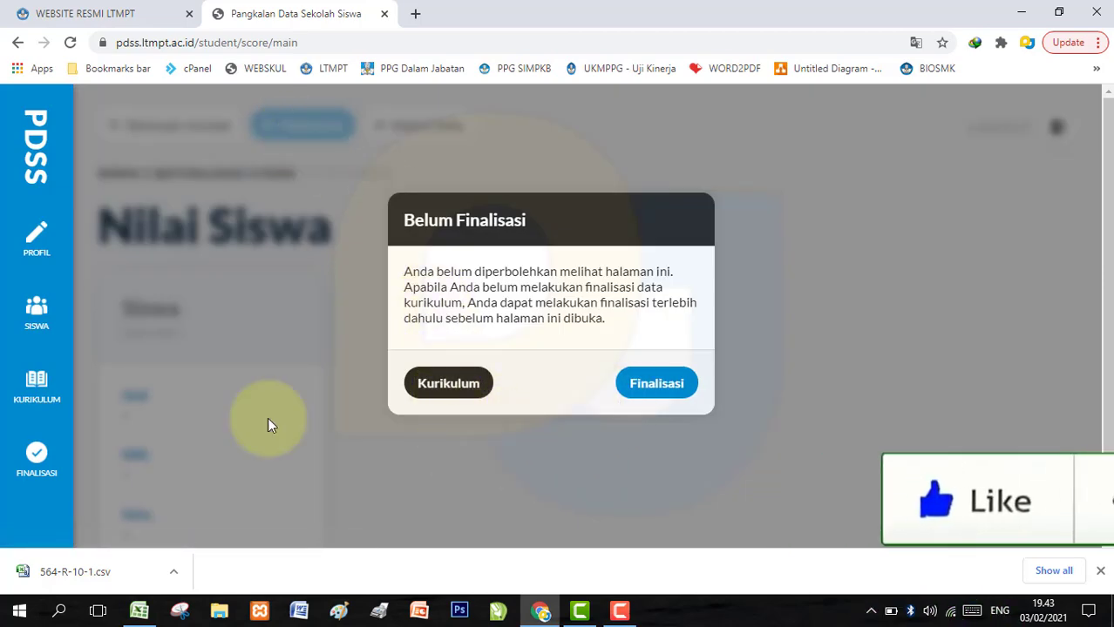
{"action": "left_click", "coordinate": [33, 332]}
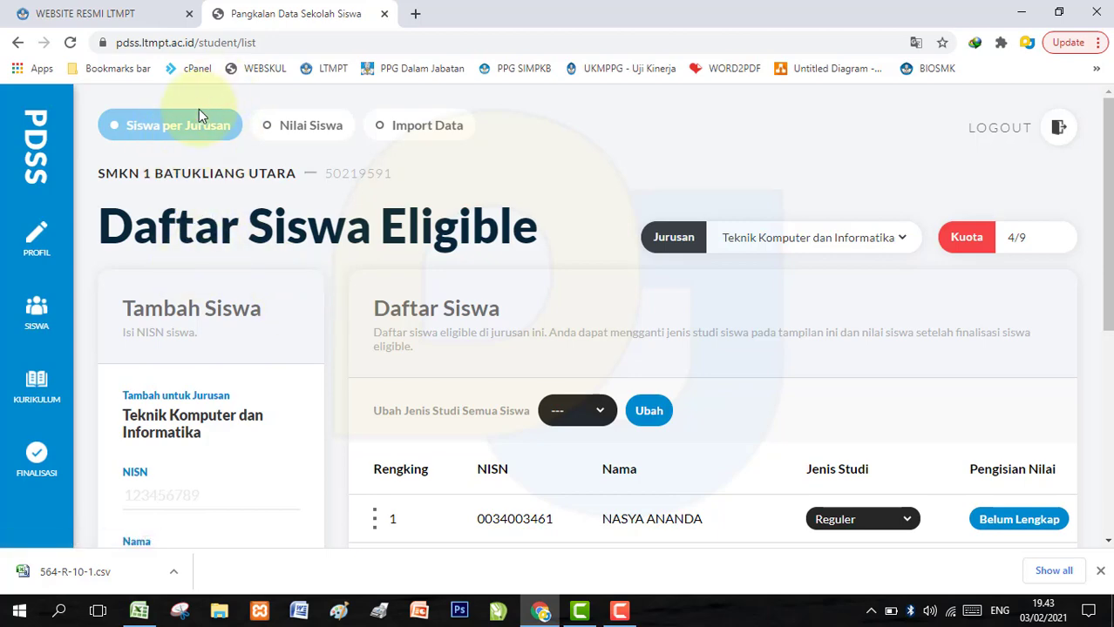
{"action": "scroll", "coordinate": [567, 456], "scroll_direction": "down", "scroll_amount": 2}
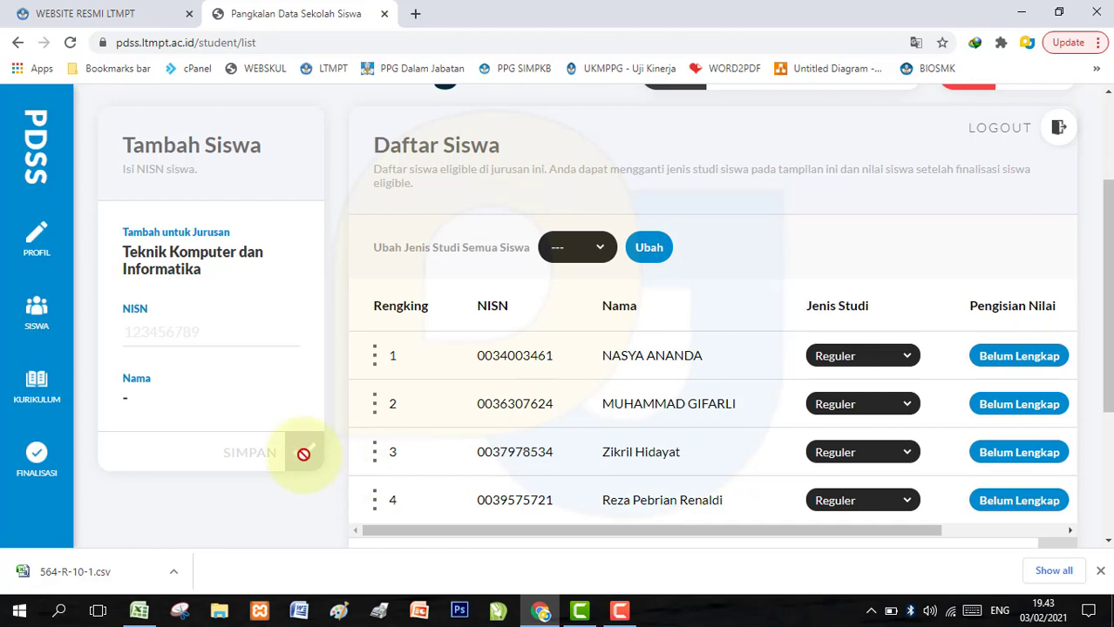
{"action": "scroll", "coordinate": [933, 468], "scroll_direction": "down", "scroll_amount": 2}
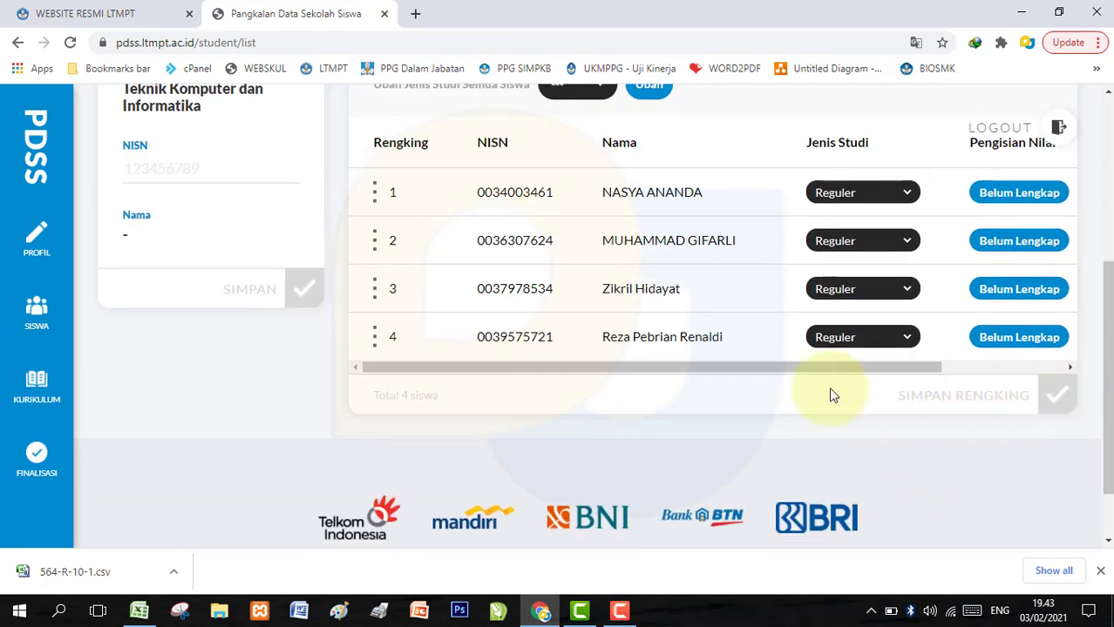
{"action": "scroll", "coordinate": [415, 333], "scroll_direction": "up", "scroll_amount": 4}
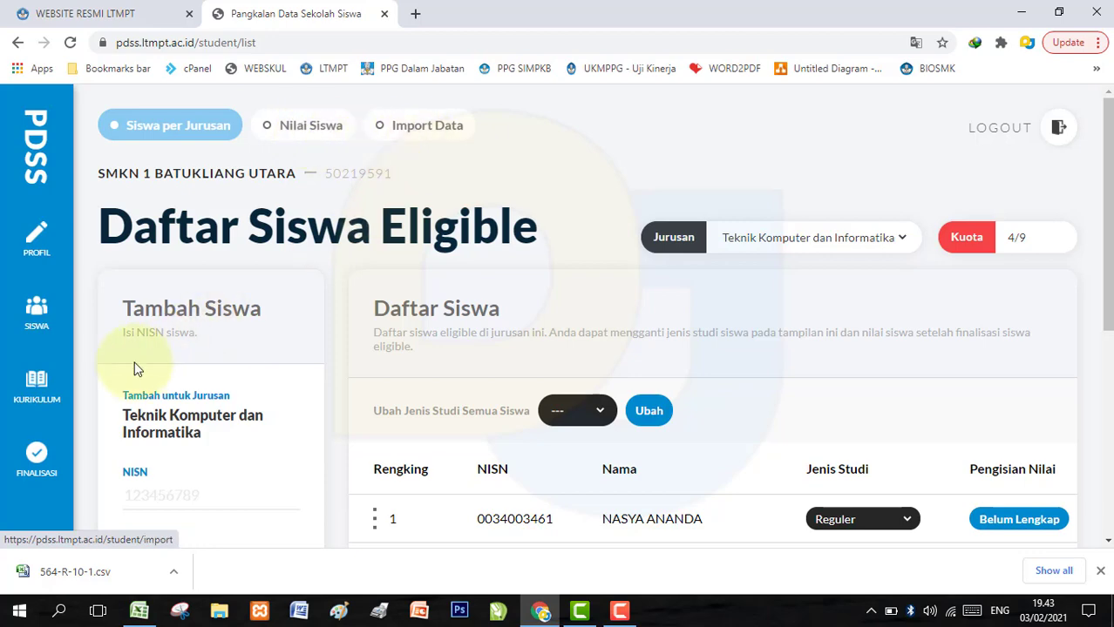
Recheck the Finalisasi Data page, and view Kurikulum per Semester with Teknik Komputer dan Informatika as the Jurusan
{"action": "left_click", "coordinate": [36, 455]}
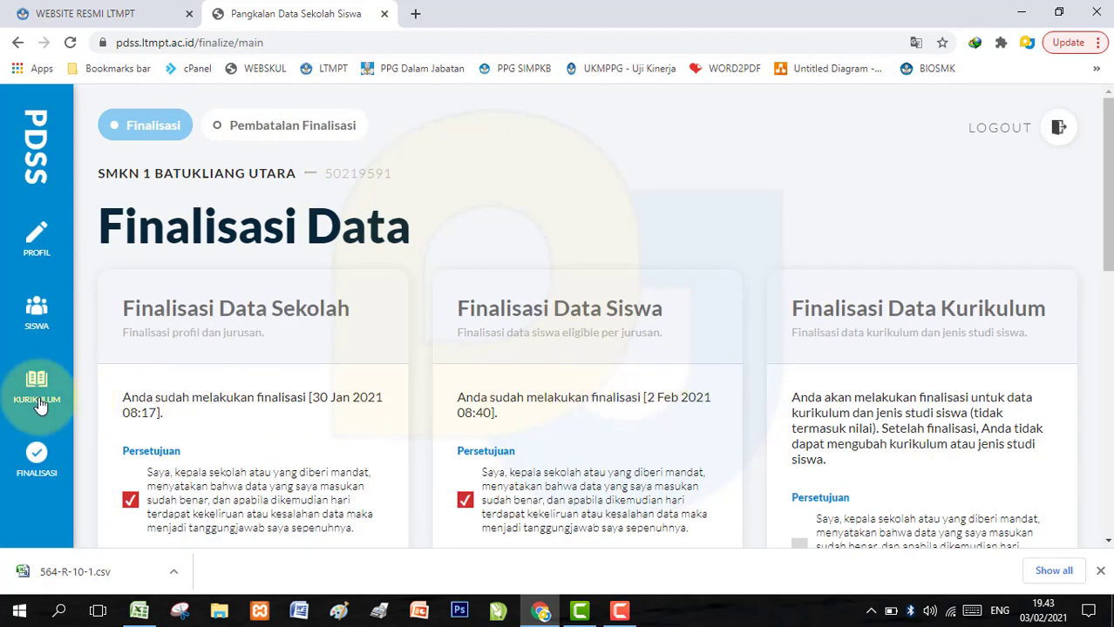
{"action": "scroll", "coordinate": [662, 366], "scroll_direction": "down", "scroll_amount": 2}
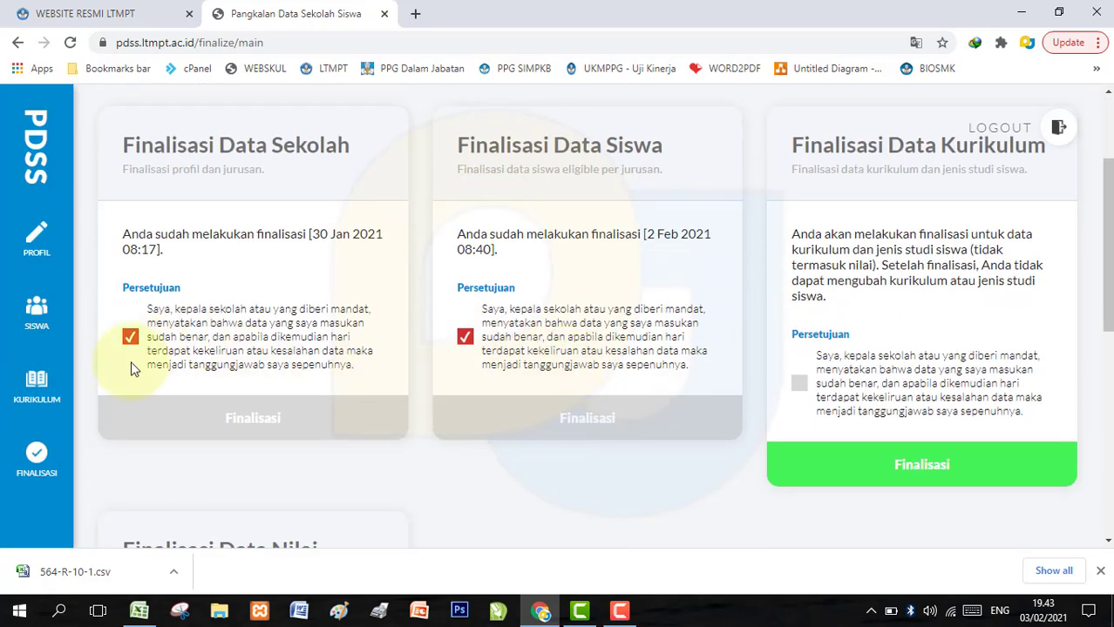
{"action": "left_click", "coordinate": [37, 394]}
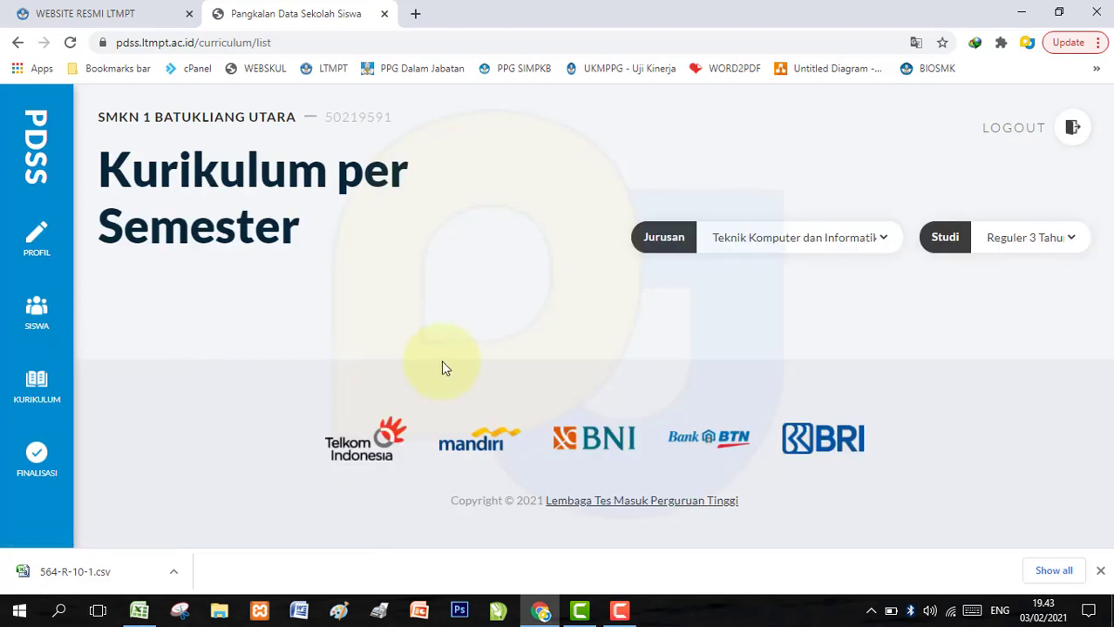
{"action": "scroll", "coordinate": [474, 343], "scroll_direction": "down", "scroll_amount": 1}
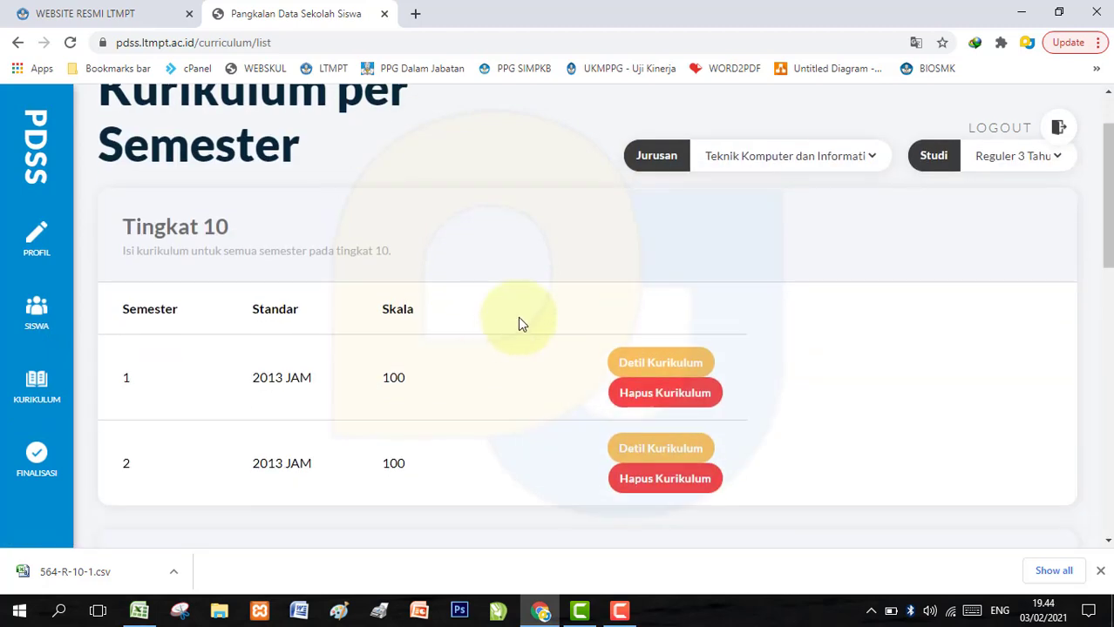
{"action": "left_click_drag", "start_coordinate": [1109, 230], "coordinate": [1111, 208]}
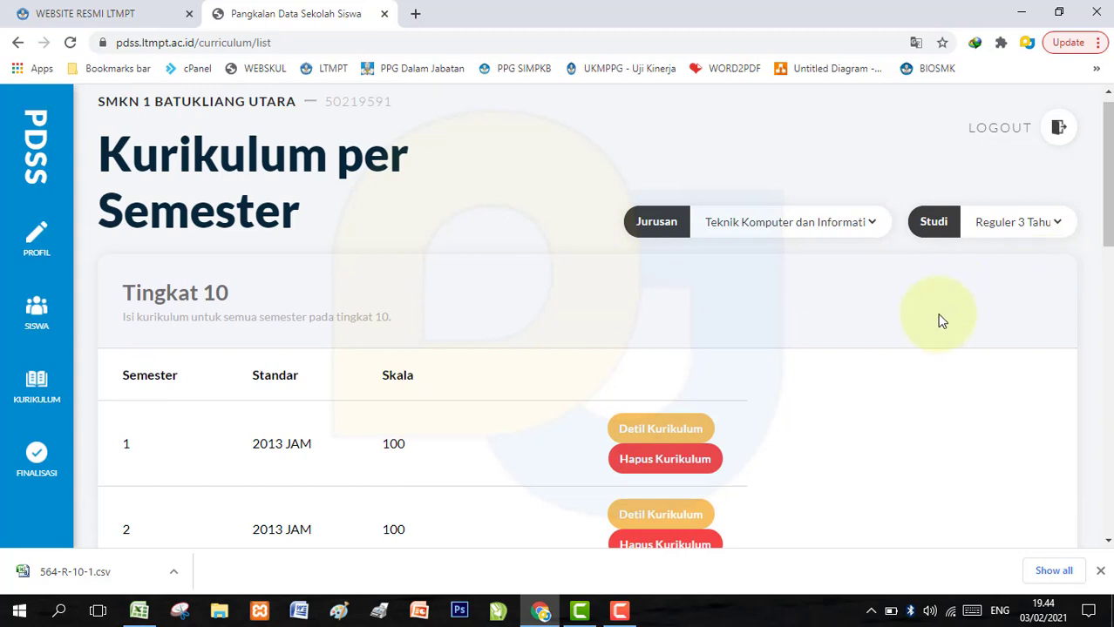
{"action": "left_click", "coordinate": [793, 226]}
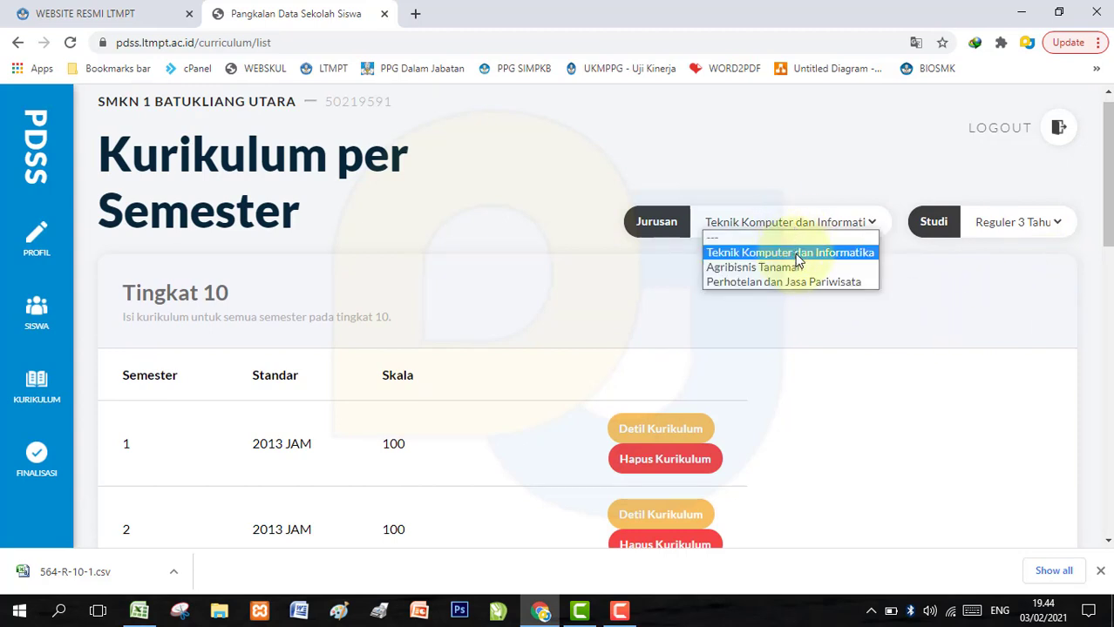
{"action": "left_click", "coordinate": [795, 256]}
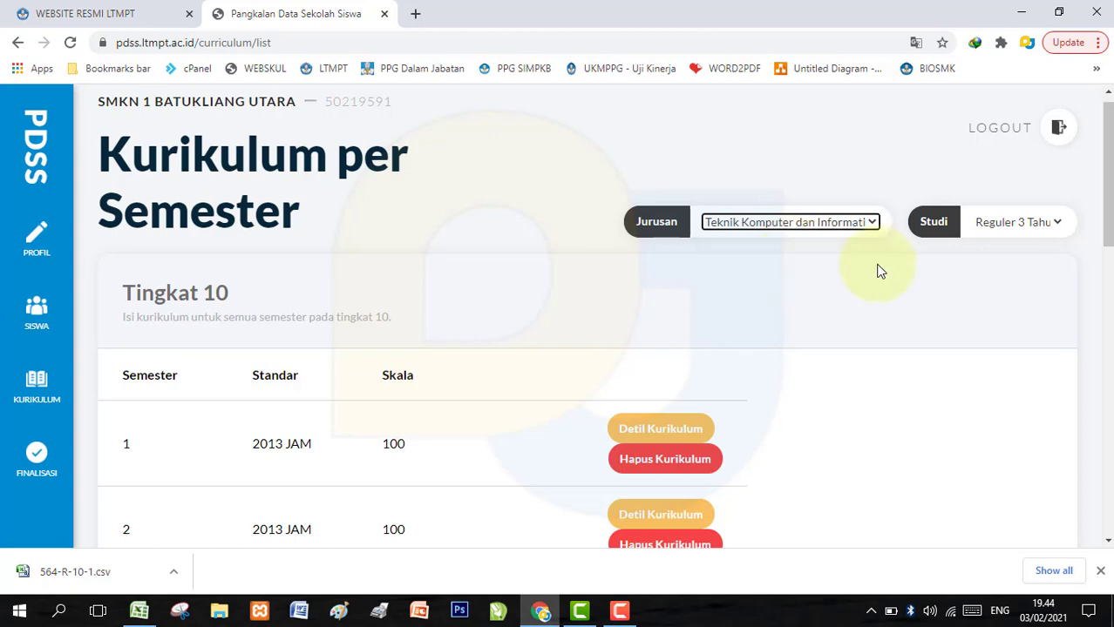
Select Reguler 3 Tahun as the Studi type and review the Teknik Komputer dan Informatika curriculum for Tingkat 10 through 12
{"action": "left_click", "coordinate": [1025, 229]}
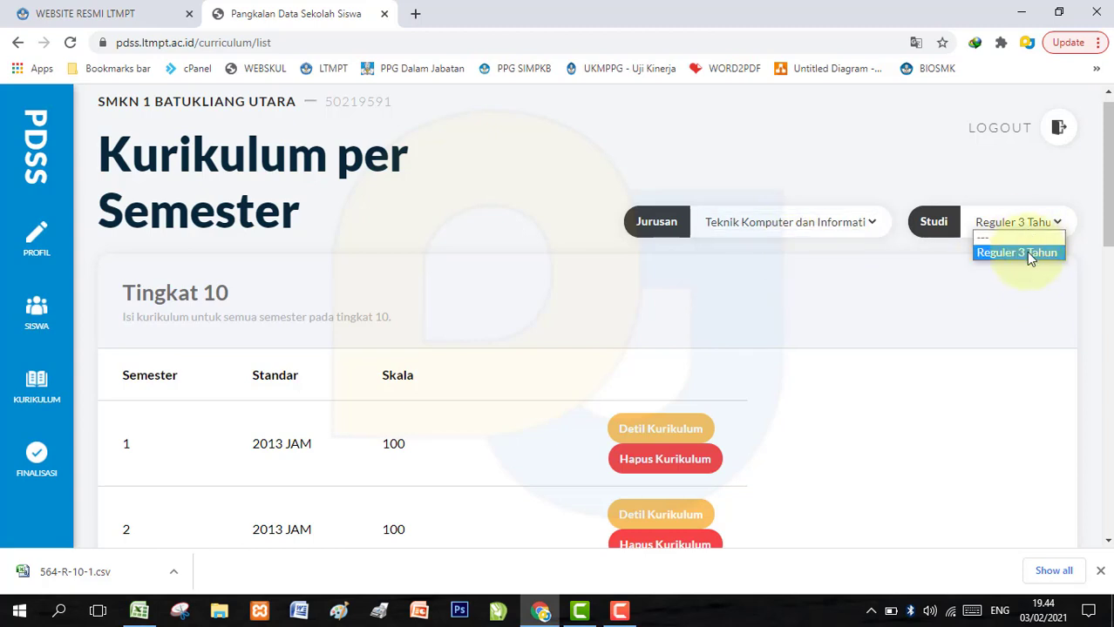
{"action": "left_click", "coordinate": [1026, 252]}
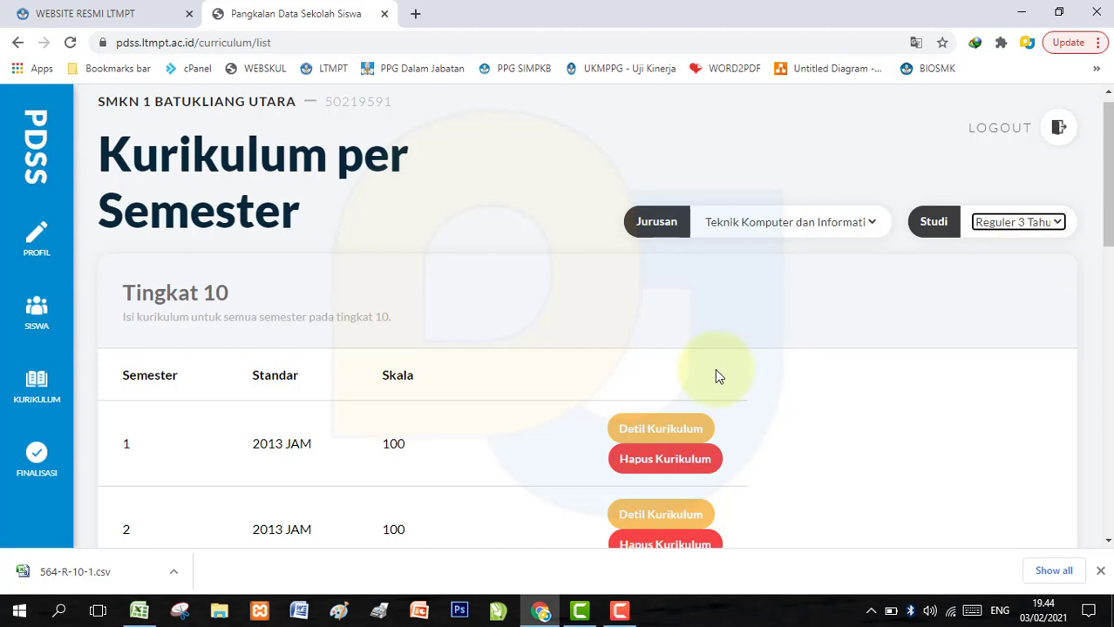
{"action": "scroll", "coordinate": [716, 375], "scroll_direction": "down", "scroll_amount": 1}
{"action": "scroll", "coordinate": [719, 357], "scroll_direction": "down", "scroll_amount": 1}
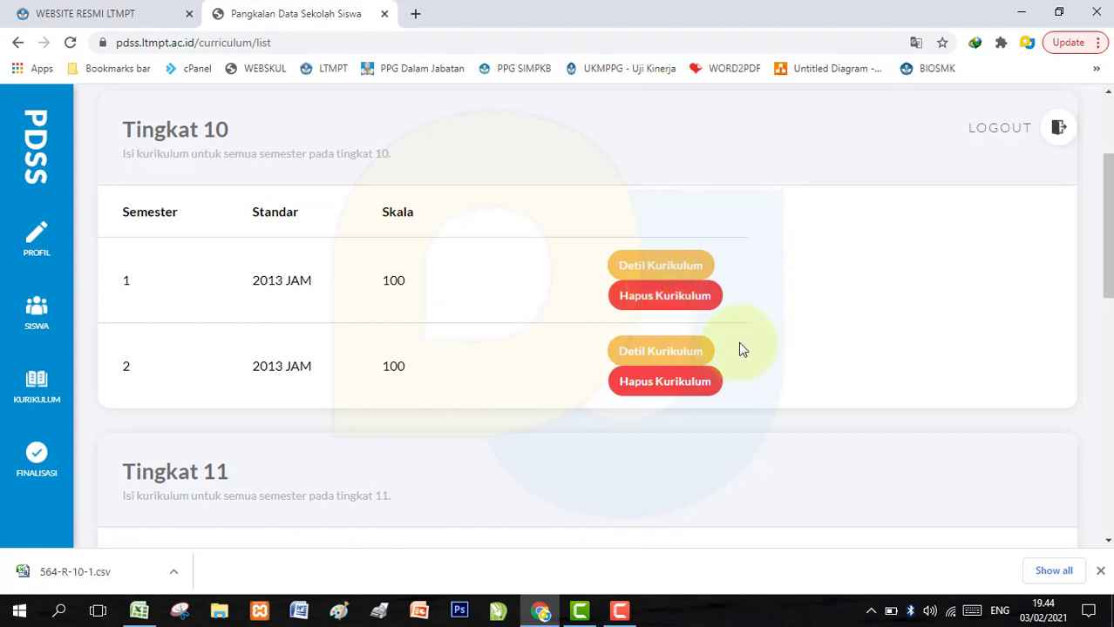
{"action": "scroll", "coordinate": [736, 349], "scroll_direction": "down", "scroll_amount": 8}
{"action": "scroll", "coordinate": [739, 339], "scroll_direction": "up", "scroll_amount": 8}
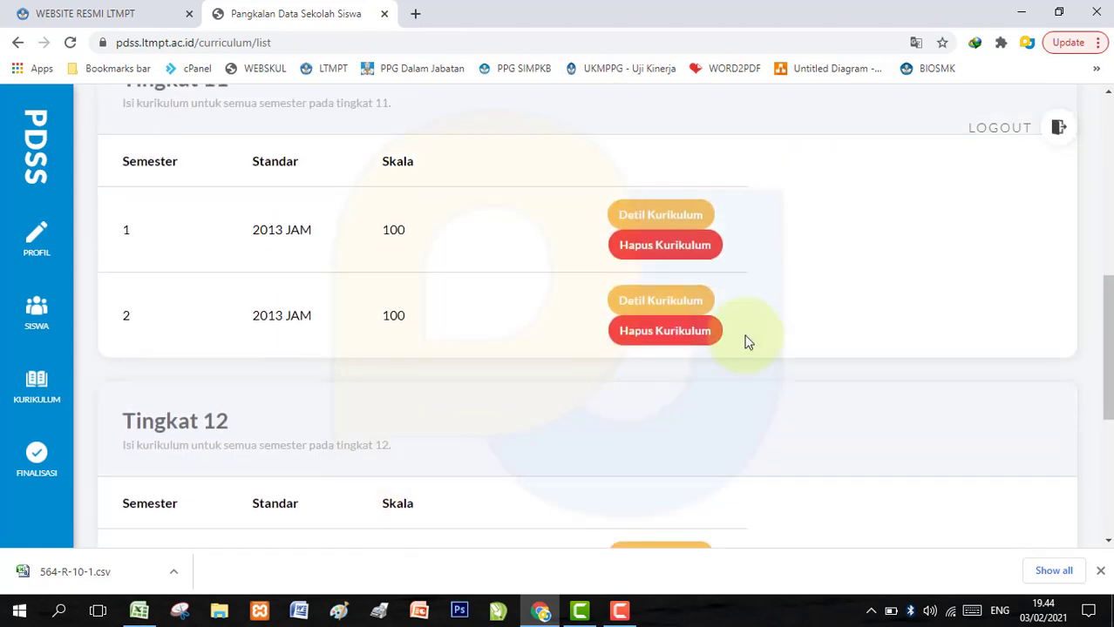
{"action": "scroll", "coordinate": [769, 305], "scroll_direction": "up", "scroll_amount": 2}
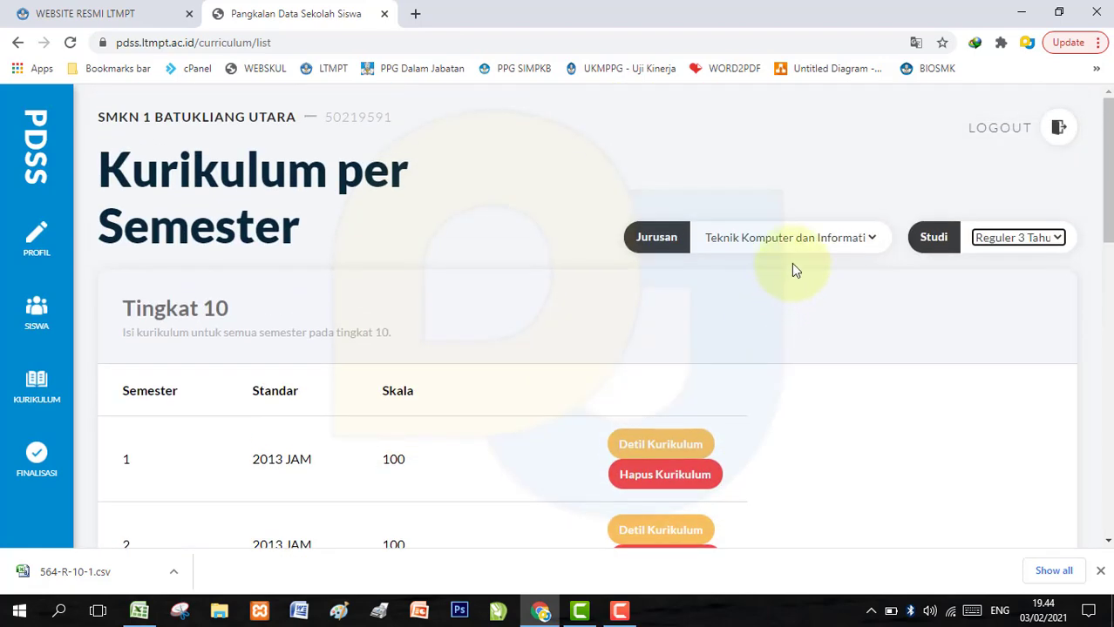
Switch the Jurusan to Agribisnis Tanaman and add Kurikulum 2013 [JAM] Skala 100 for Tingkat 10 semester 1
{"action": "left_click", "coordinate": [786, 238]}
{"action": "left_click", "coordinate": [782, 278]}
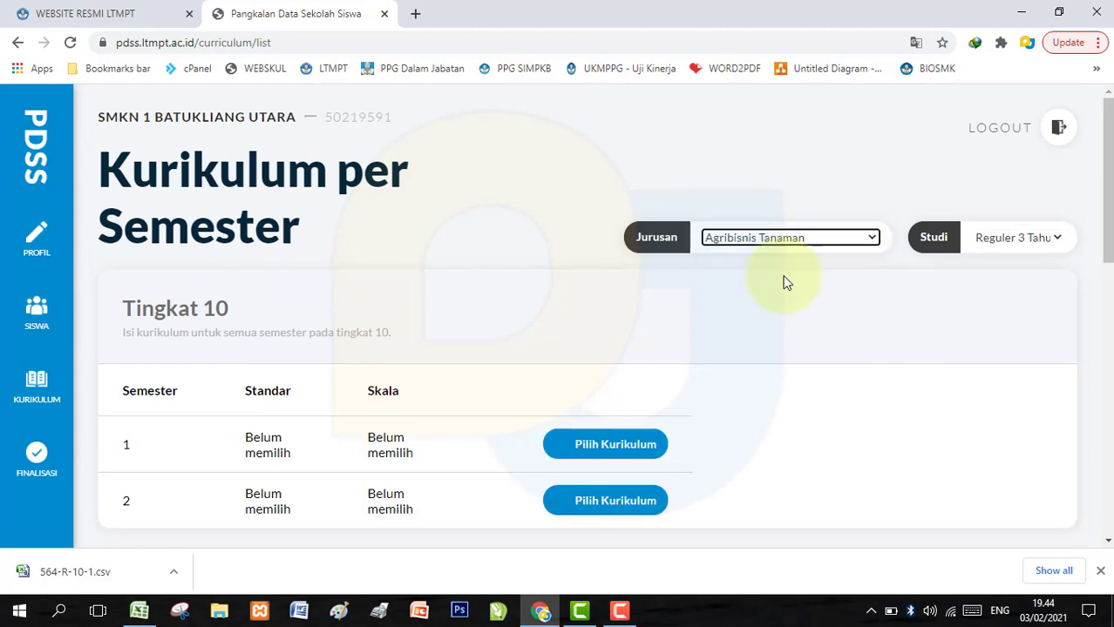
{"action": "scroll", "coordinate": [784, 279], "scroll_direction": "down", "scroll_amount": 1}
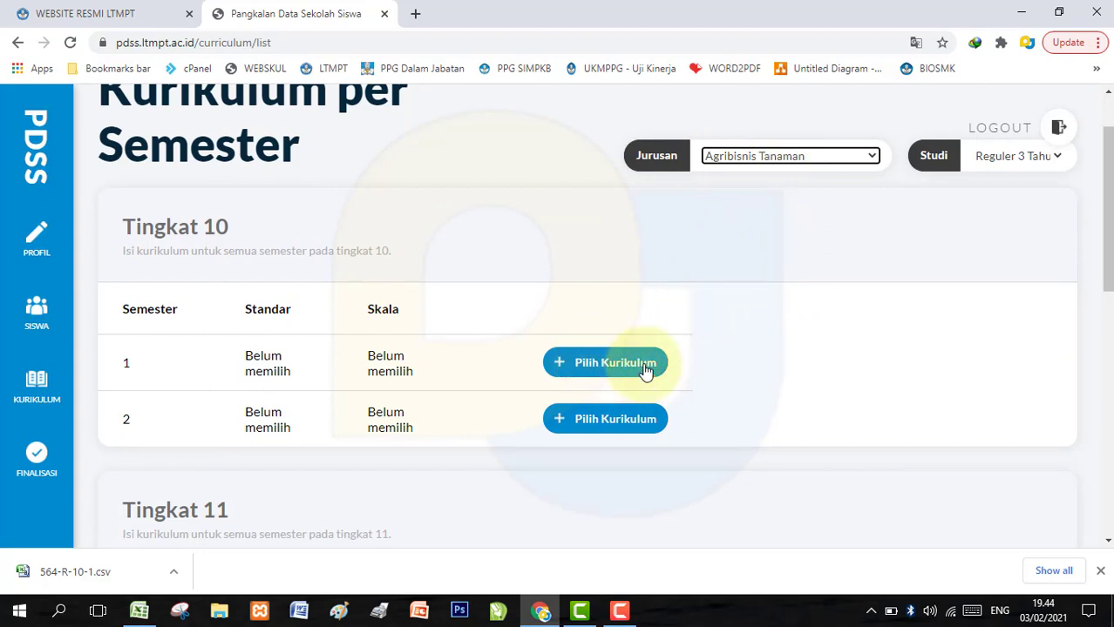
{"action": "left_click_drag", "start_coordinate": [1106, 281], "coordinate": [1107, 272]}
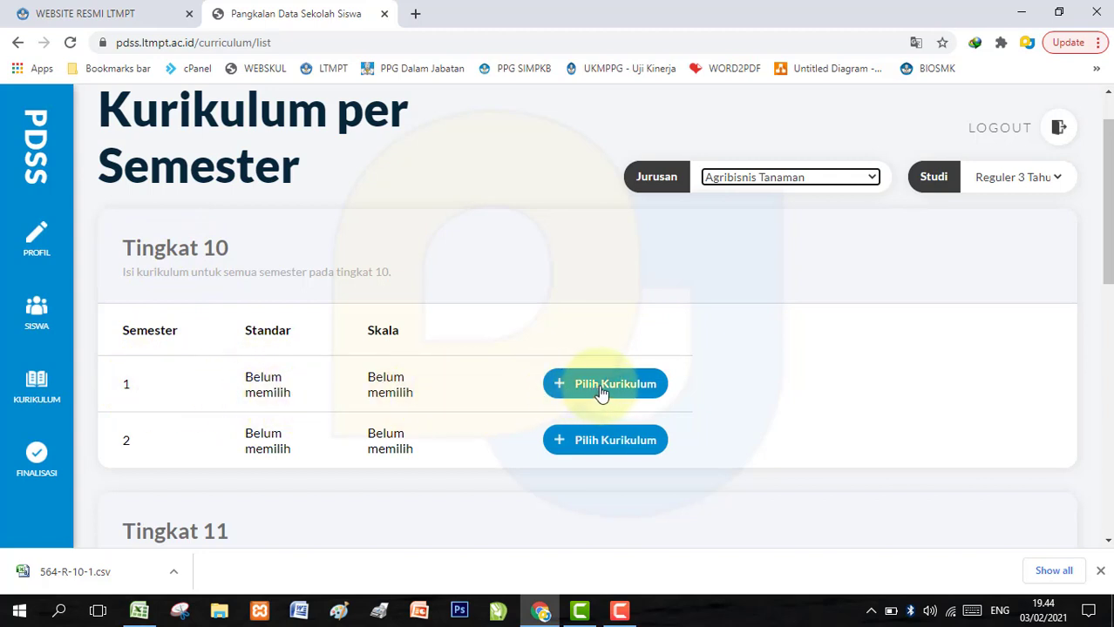
{"action": "left_click", "coordinate": [649, 395]}
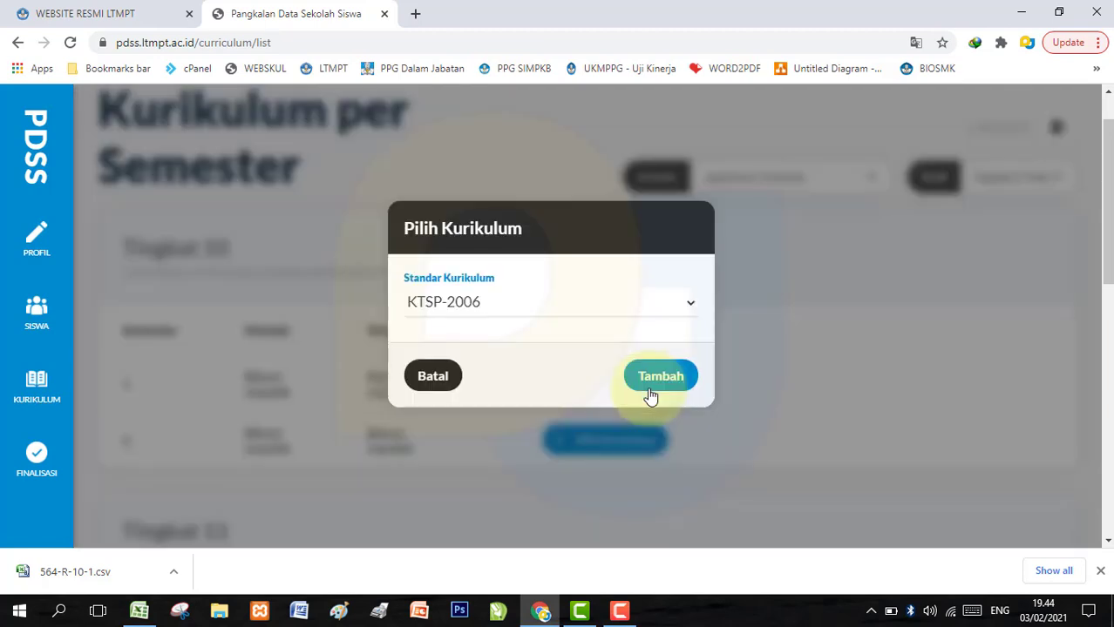
{"action": "left_click", "coordinate": [484, 308]}
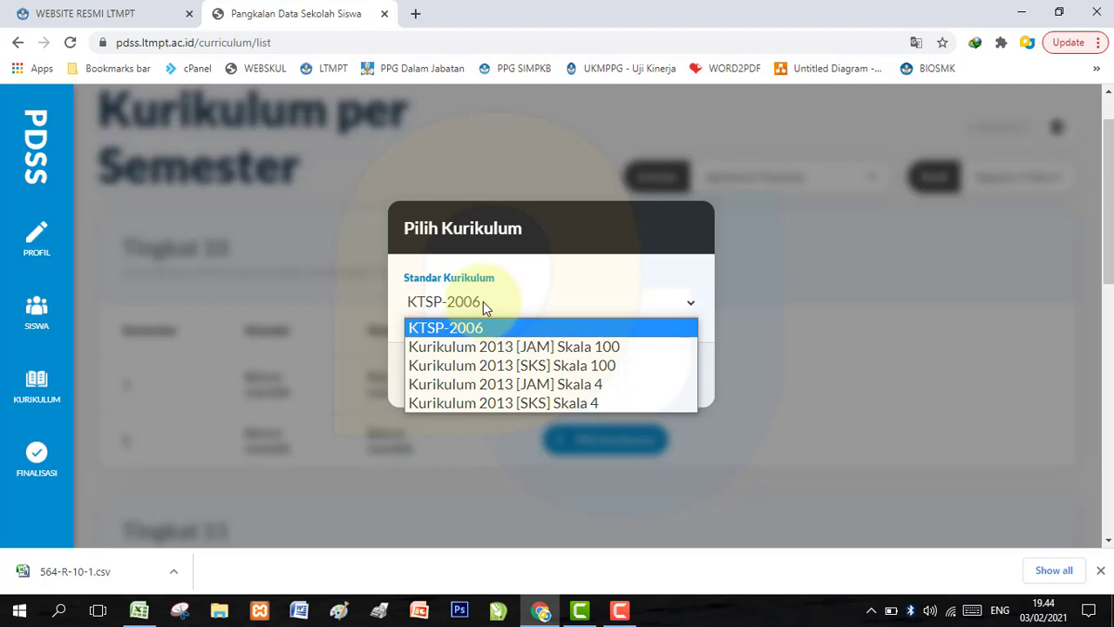
{"action": "left_click", "coordinate": [517, 349]}
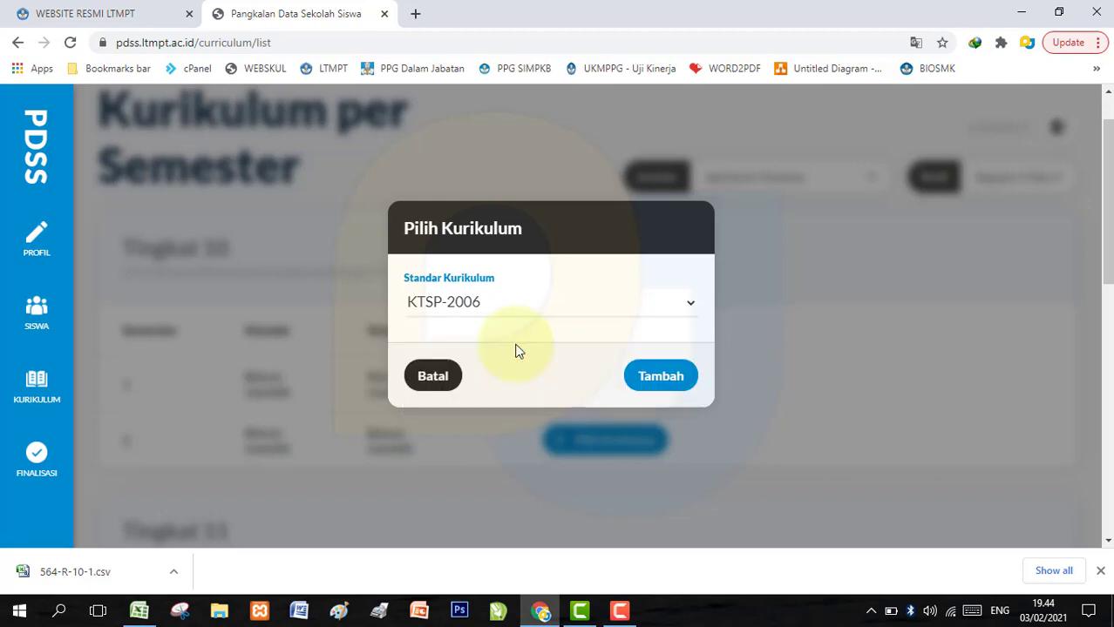
{"action": "left_click", "coordinate": [647, 378]}
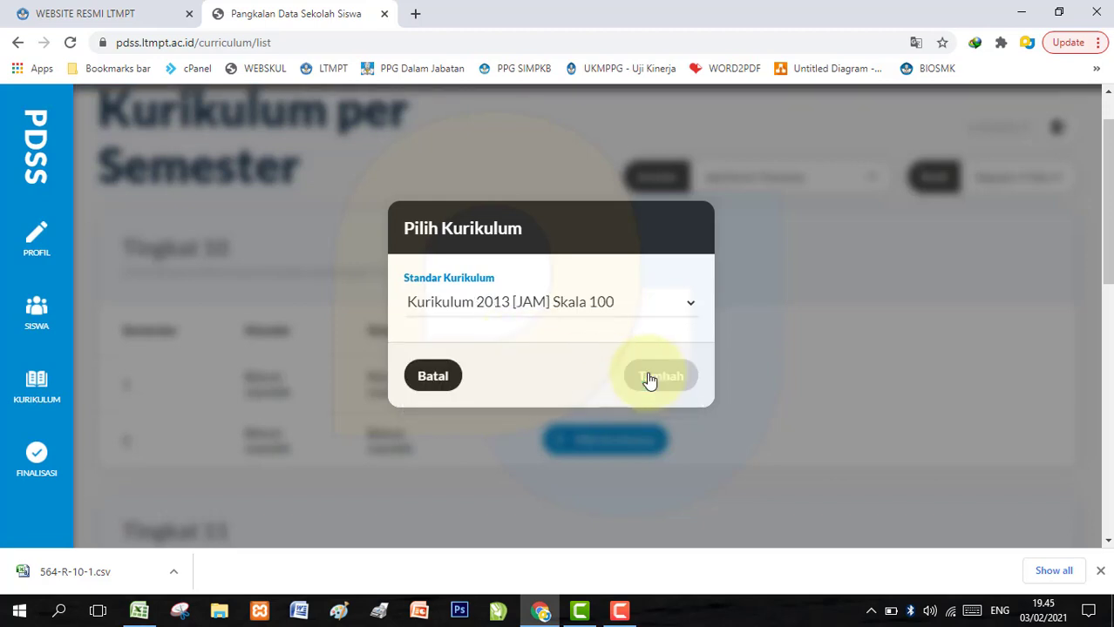
Examine the full Mata Pelajaran list for Agribisnis Tanaman, including its KKM, Jam and Digunakan entries
{"action": "scroll", "coordinate": [646, 382], "scroll_direction": "down", "scroll_amount": 1}
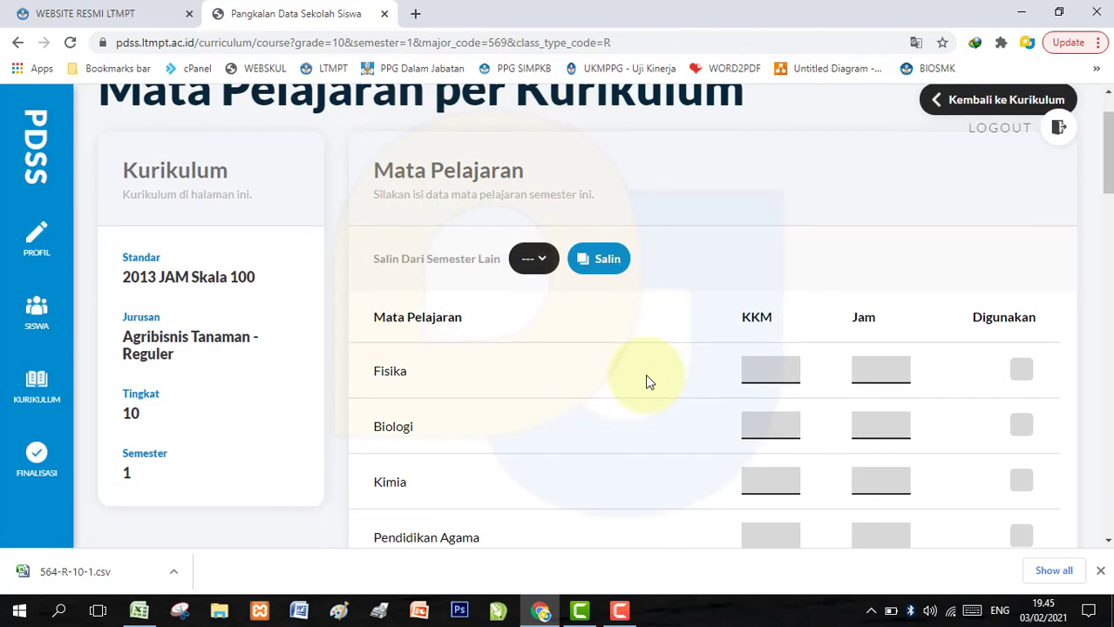
{"action": "scroll", "coordinate": [619, 359], "scroll_direction": "down", "scroll_amount": 1}
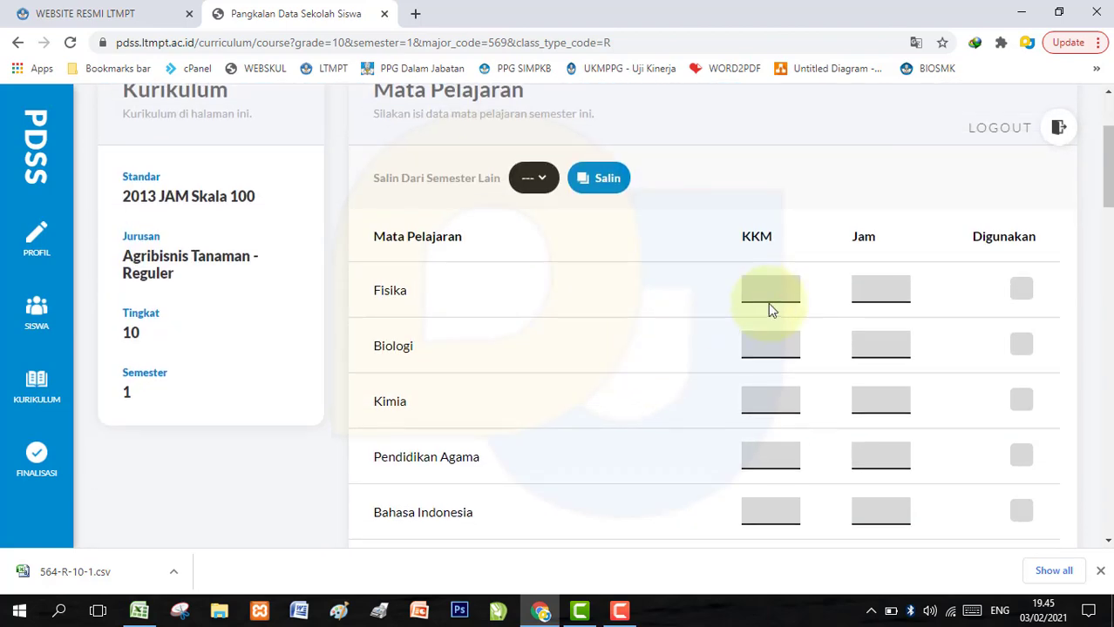
{"action": "scroll", "coordinate": [768, 304], "scroll_direction": "up", "scroll_amount": 1}
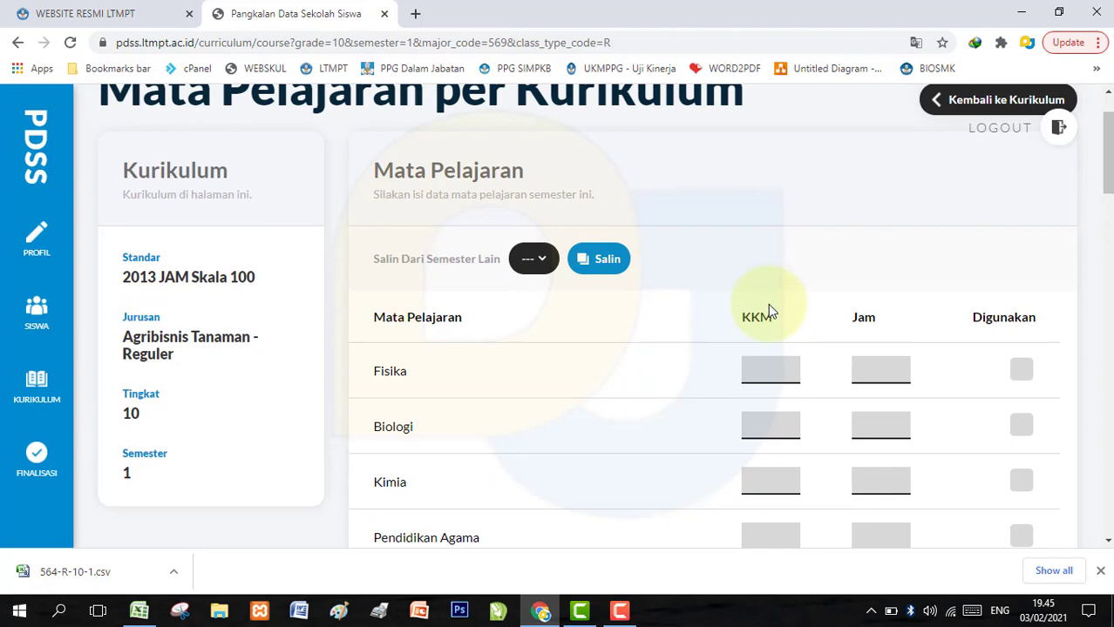
{"action": "scroll", "coordinate": [769, 310], "scroll_direction": "down", "scroll_amount": 1}
{"action": "scroll", "coordinate": [768, 312], "scroll_direction": "down", "scroll_amount": 14}
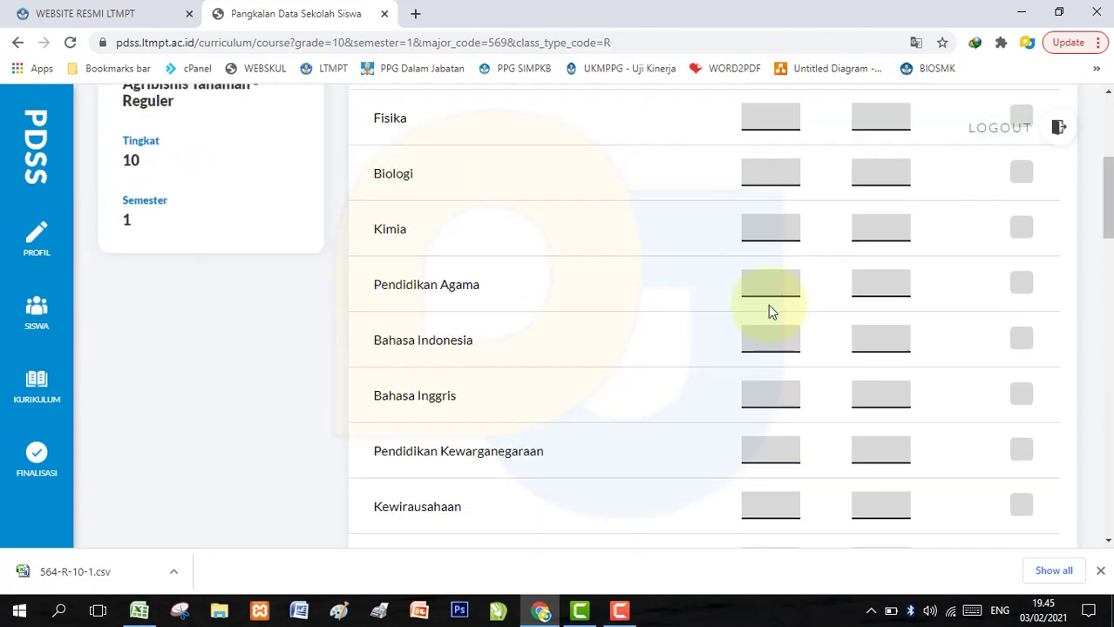
{"action": "scroll", "coordinate": [770, 313], "scroll_direction": "down", "scroll_amount": 10}
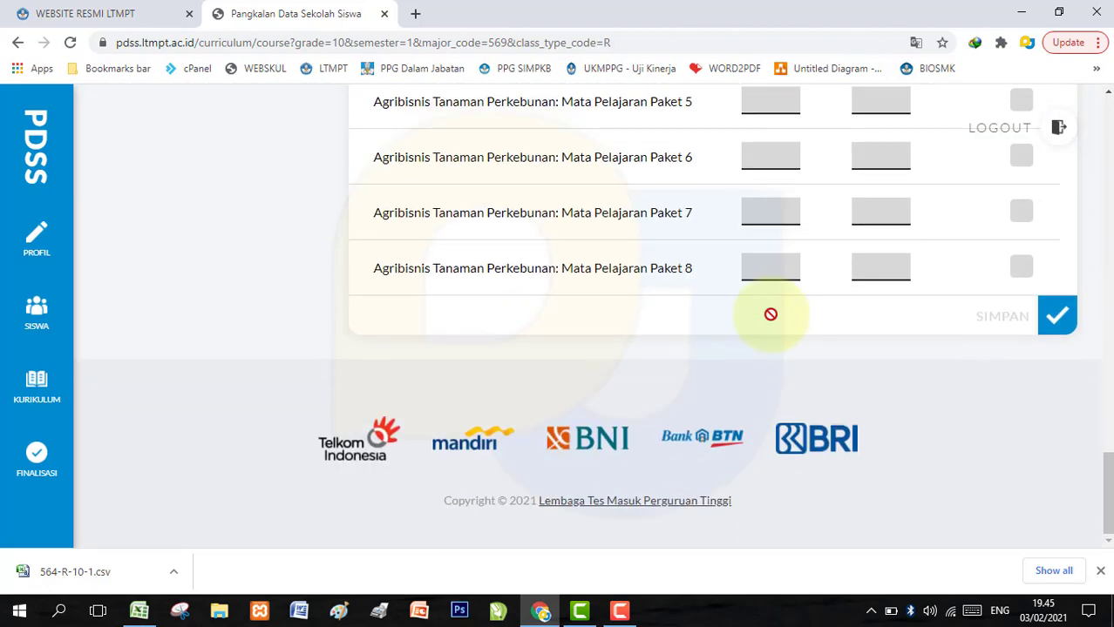
{"action": "scroll", "coordinate": [771, 318], "scroll_direction": "up", "scroll_amount": 20}
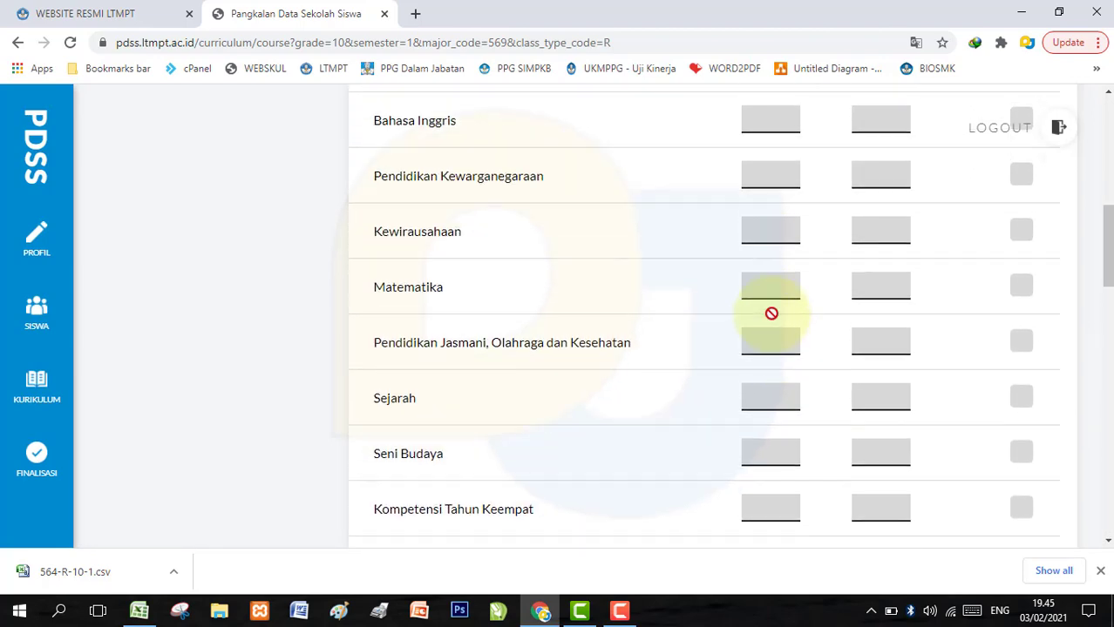
{"action": "scroll", "coordinate": [771, 314], "scroll_direction": "up", "scroll_amount": 4}
{"action": "scroll", "coordinate": [862, 408], "scroll_direction": "down", "scroll_amount": 1}
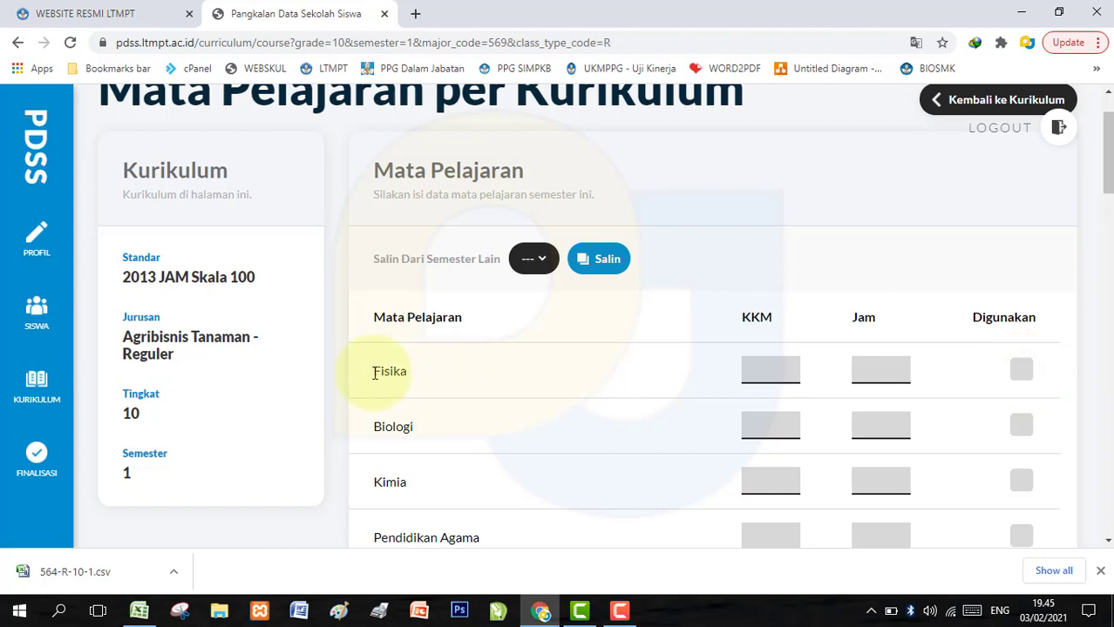
Mark Fisika as Digunakan and set its KKM to 60 and Jam to 3
{"action": "left_click", "coordinate": [1021, 371]}
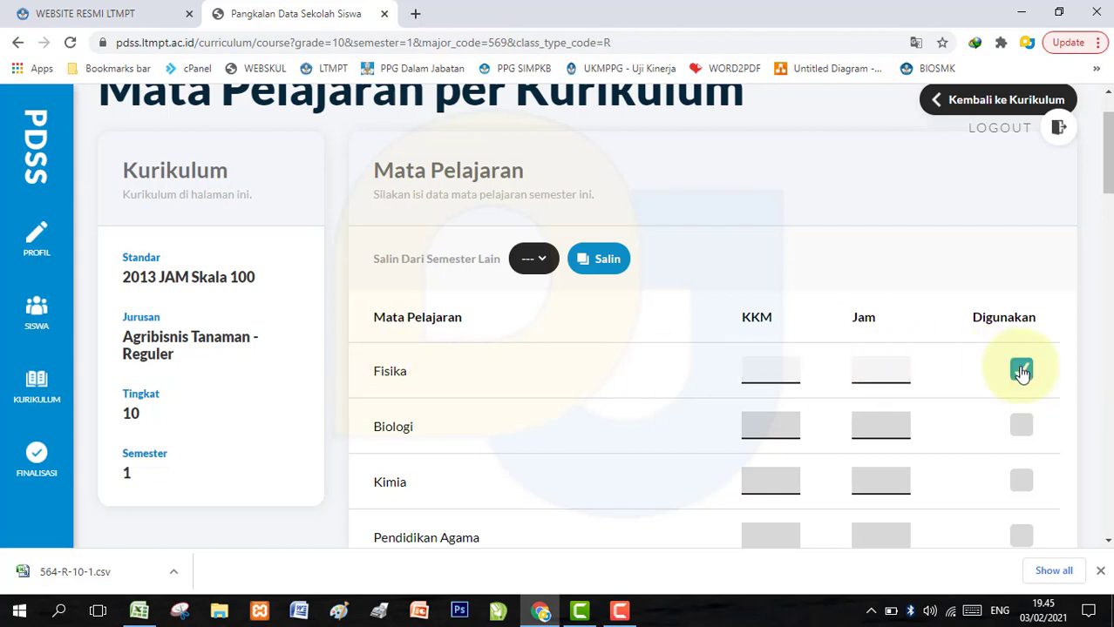
{"action": "left_click", "coordinate": [765, 378]}
{"action": "type", "text": "60"}
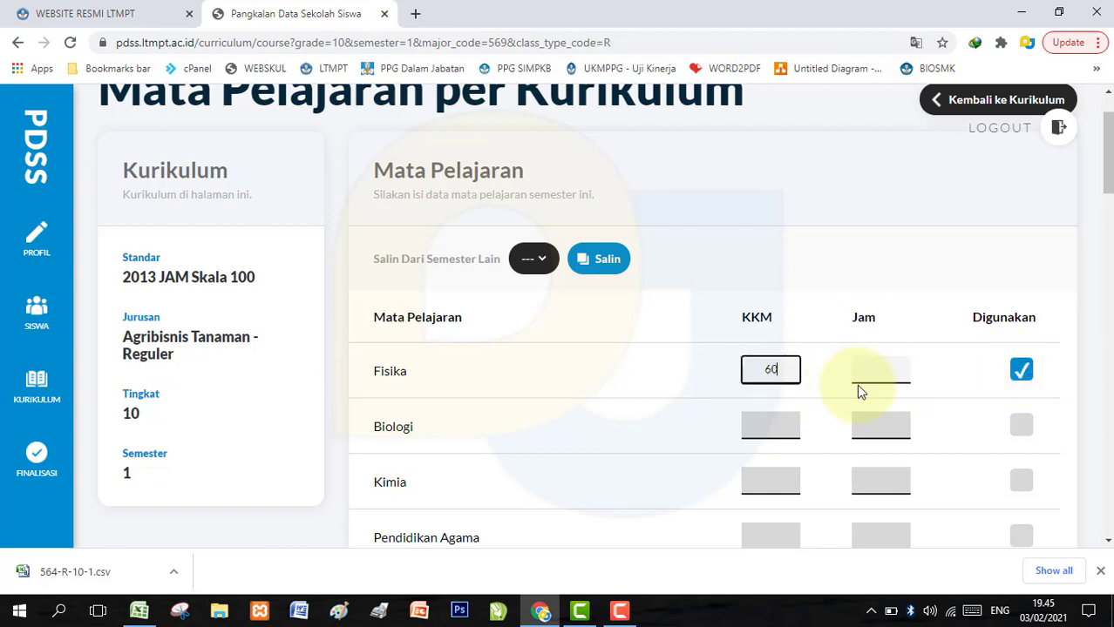
{"action": "left_click", "coordinate": [881, 373]}
{"action": "type", "text": "3"}
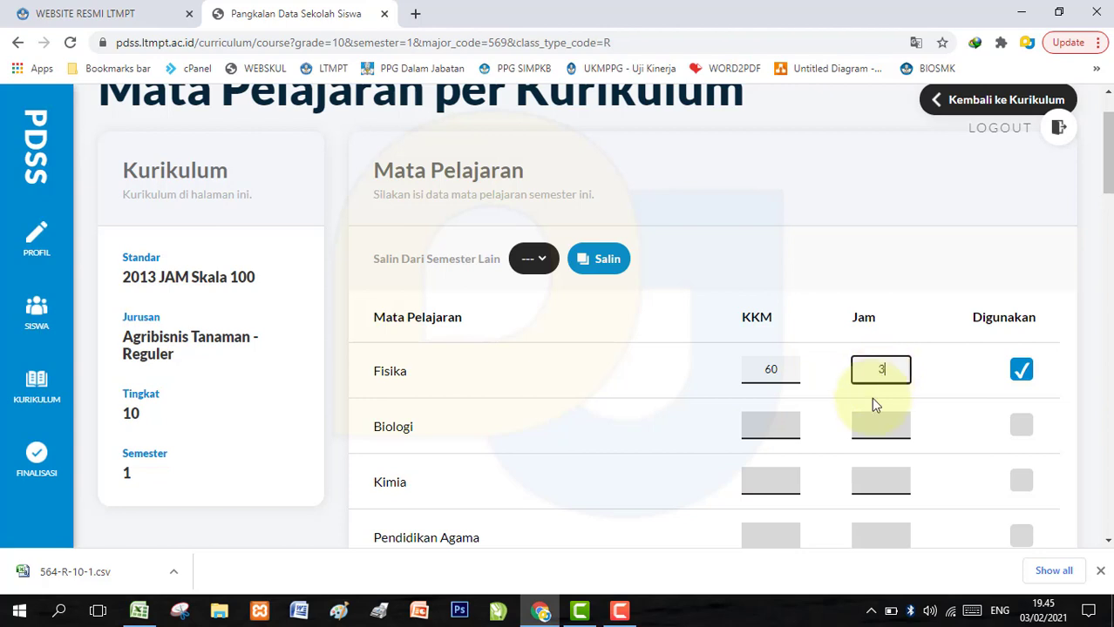
{"action": "scroll", "coordinate": [873, 415], "scroll_direction": "down", "scroll_amount": 1}
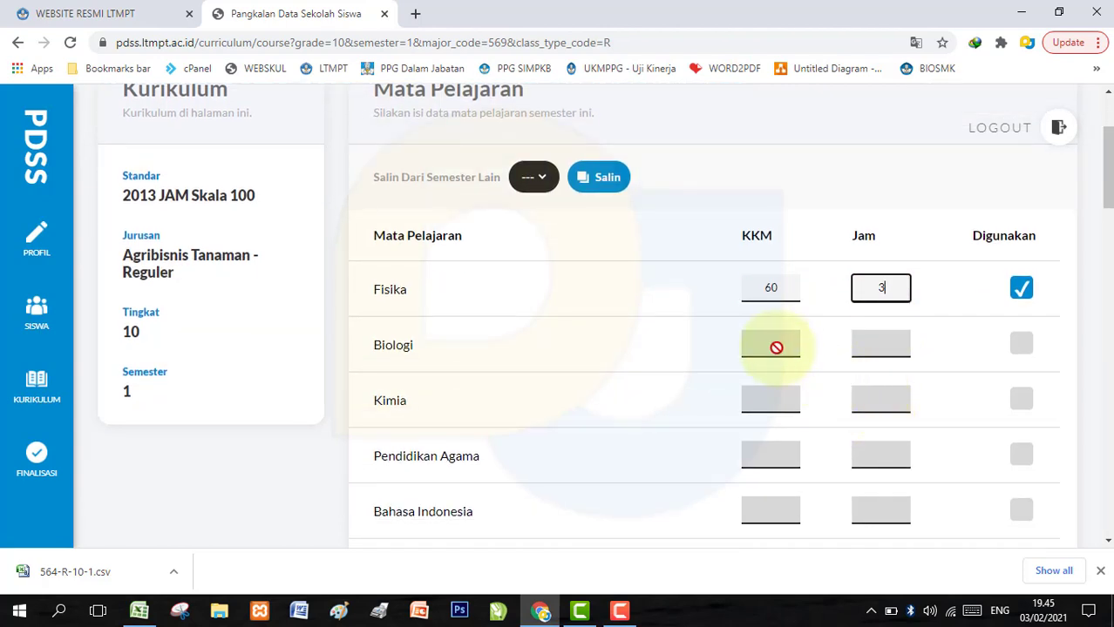
{"action": "scroll", "coordinate": [777, 348], "scroll_direction": "up", "scroll_amount": 1}
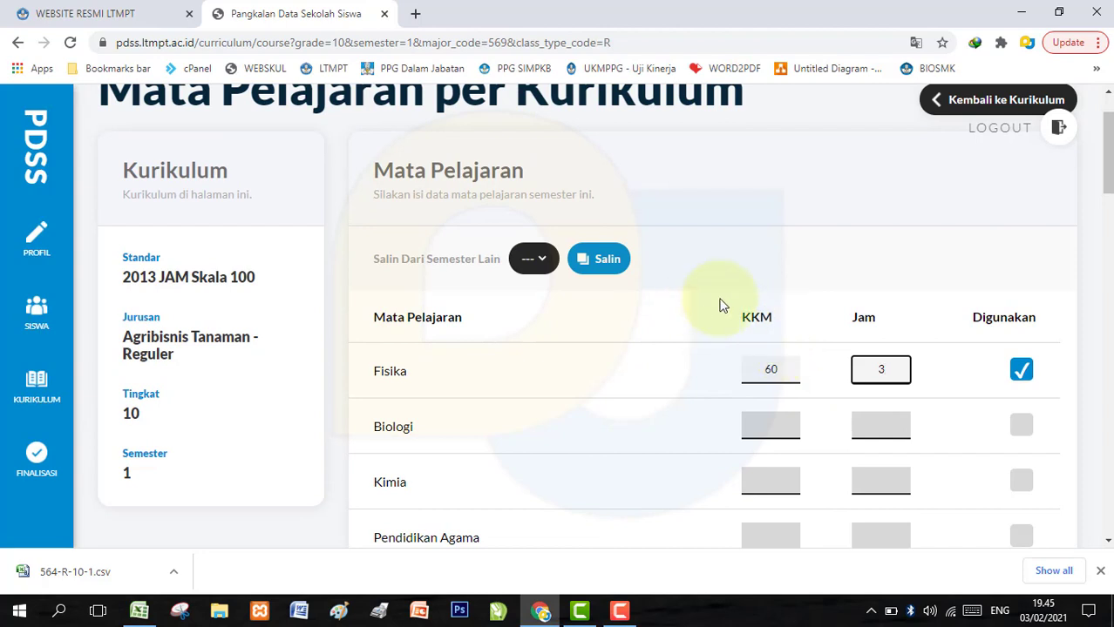
{"action": "scroll", "coordinate": [803, 244], "scroll_direction": "up", "scroll_amount": 1}
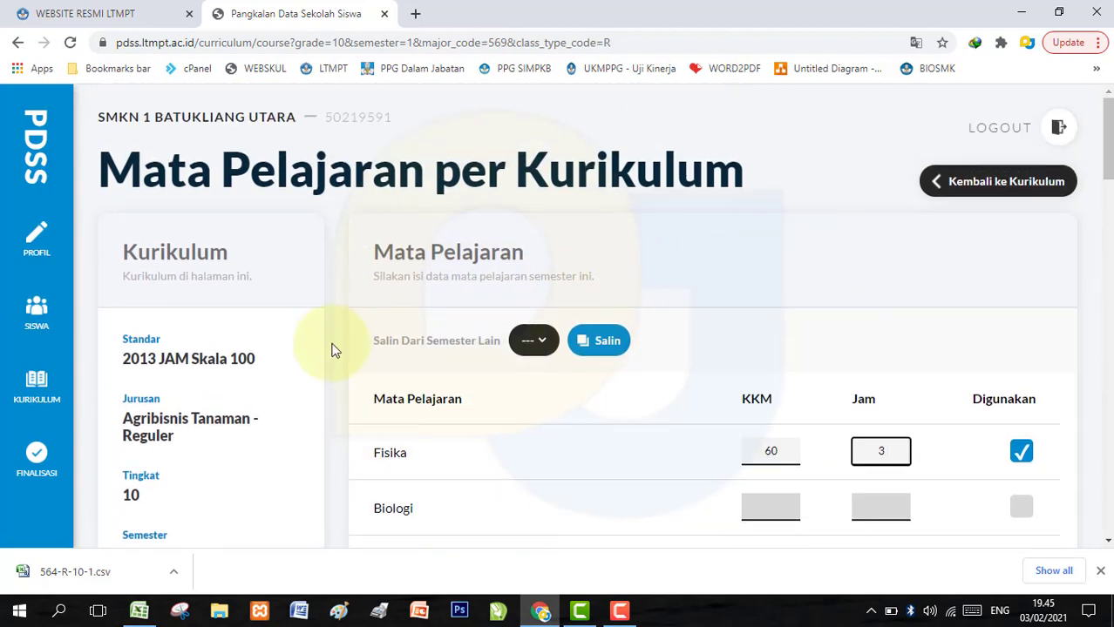
{"action": "scroll", "coordinate": [209, 392], "scroll_direction": "down", "scroll_amount": 1}
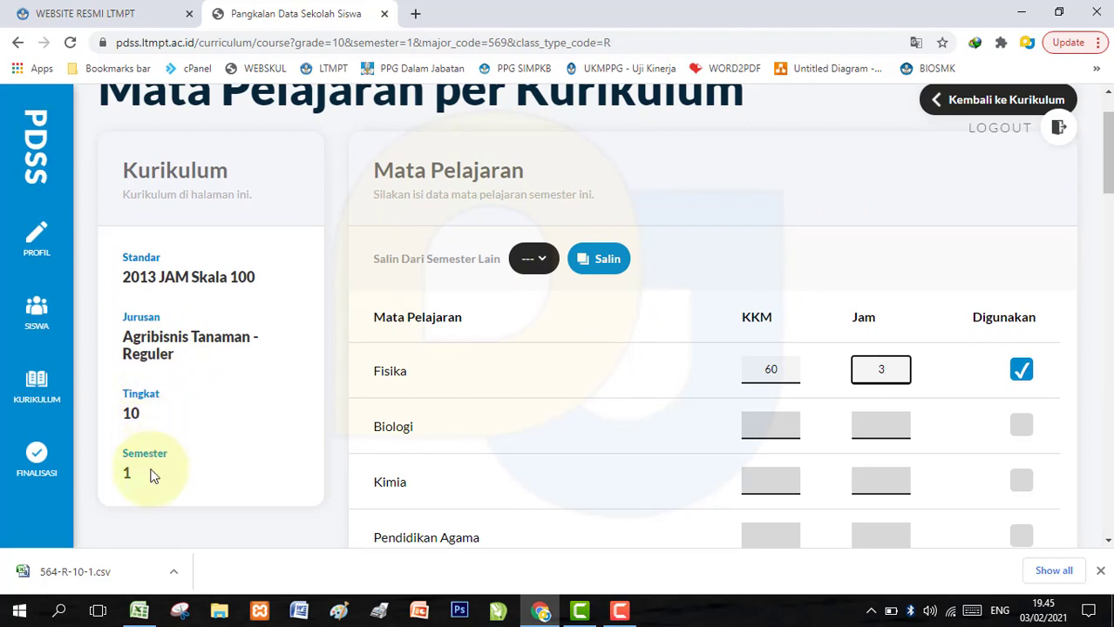
Mark Biologi as Digunakan and set its KKM to 60 and Jam to 5
{"action": "left_click", "coordinate": [1025, 426]}
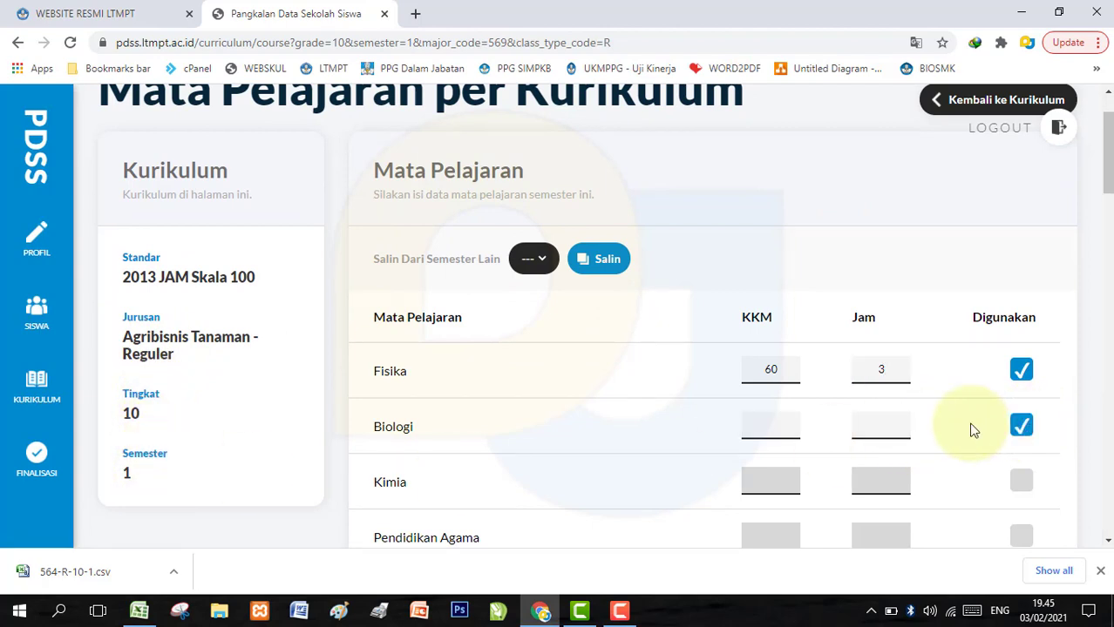
{"action": "left_click", "coordinate": [780, 432]}
{"action": "type", "text": "6"}
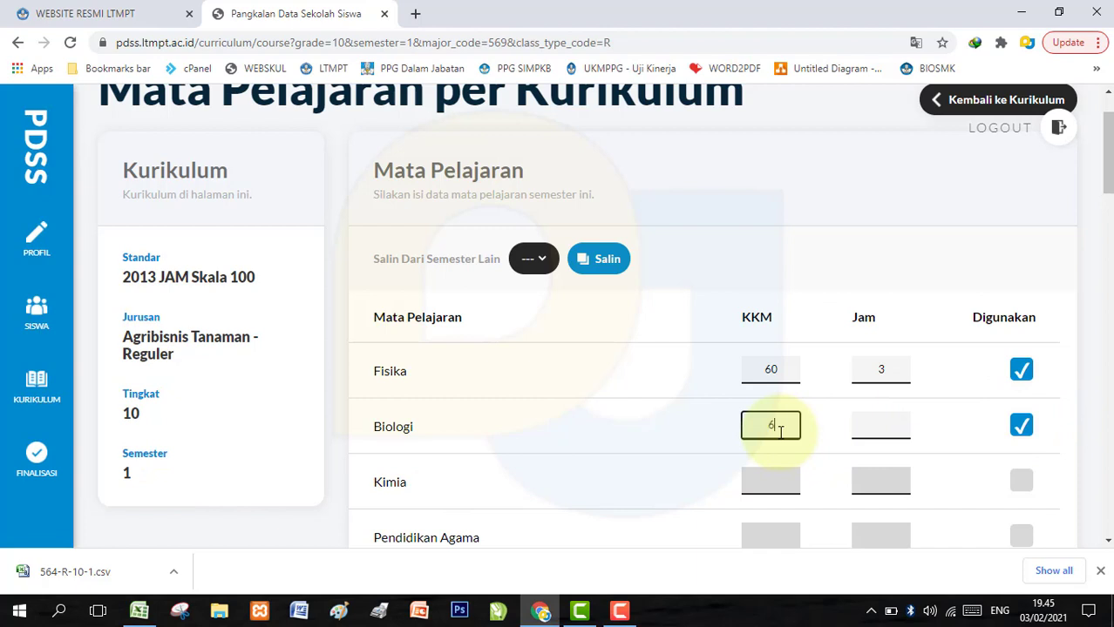
{"action": "type", "text": "0"}
{"action": "left_click", "coordinate": [885, 424]}
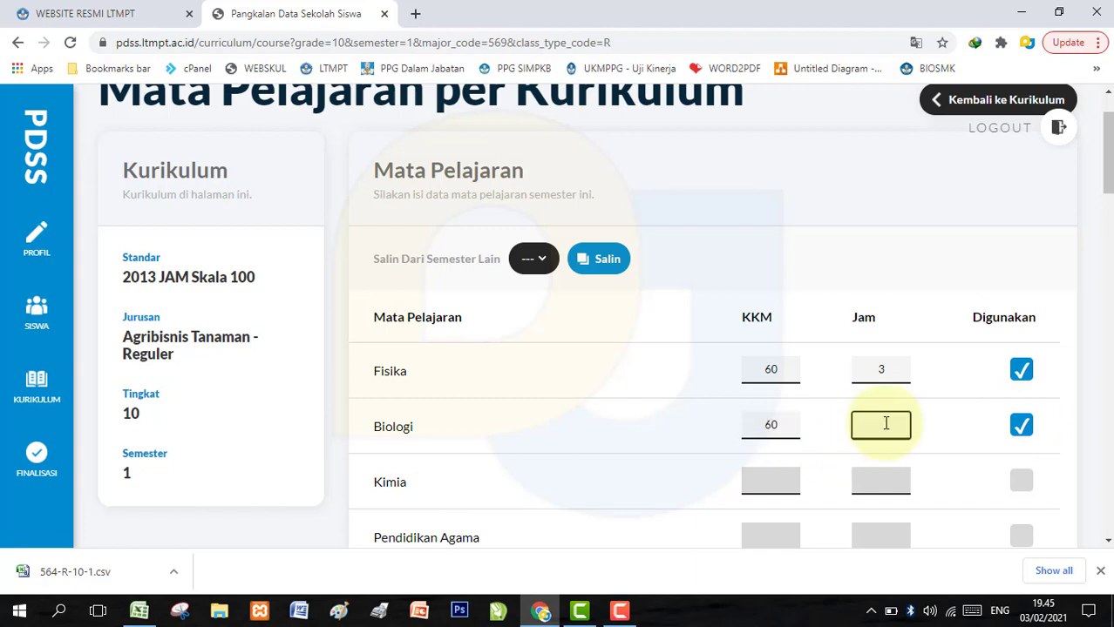
{"action": "scroll", "coordinate": [1057, 440], "scroll_direction": "down", "scroll_amount": 2}
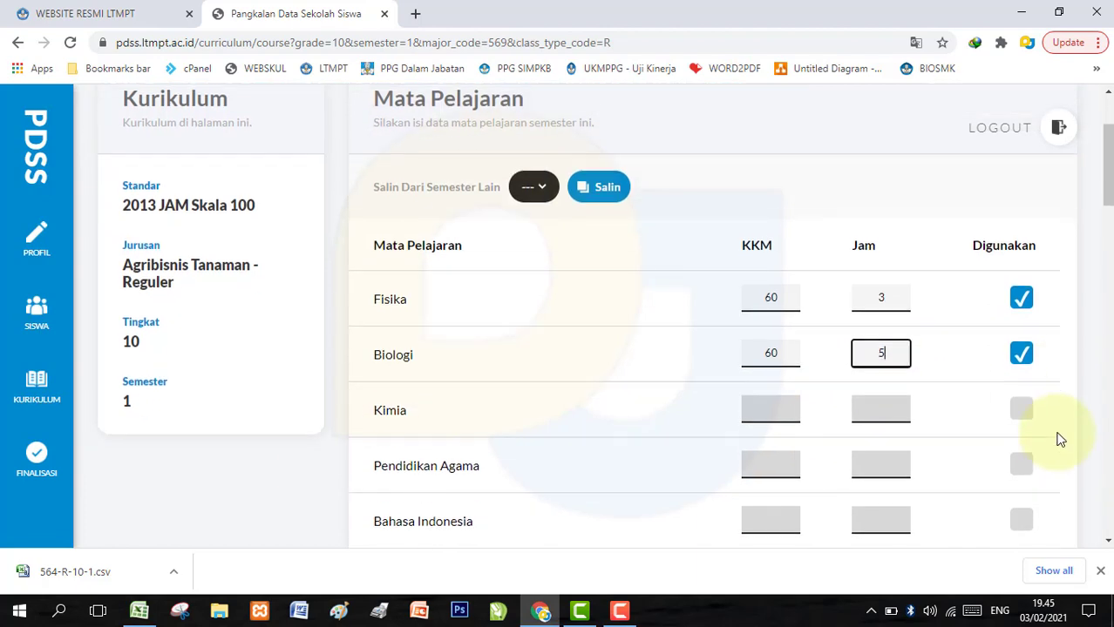
Review the remaining subjects below Biologi against the Tingkat 10 semester 1 curriculum details
{"action": "scroll", "coordinate": [1060, 440], "scroll_direction": "down", "scroll_amount": 3}
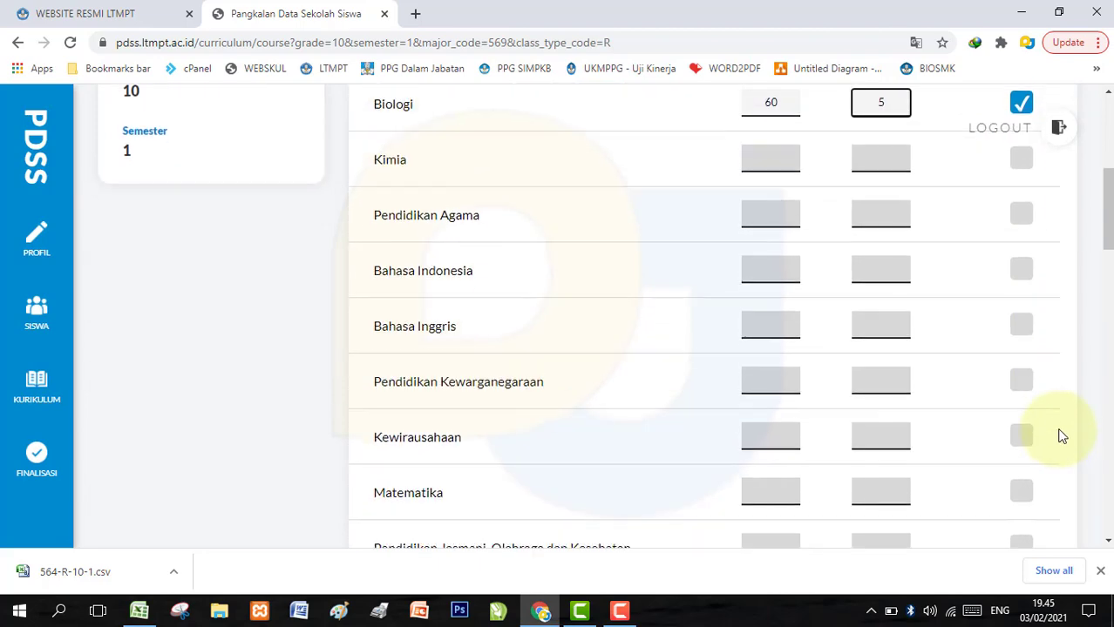
{"action": "scroll", "coordinate": [1062, 435], "scroll_direction": "down", "scroll_amount": 4}
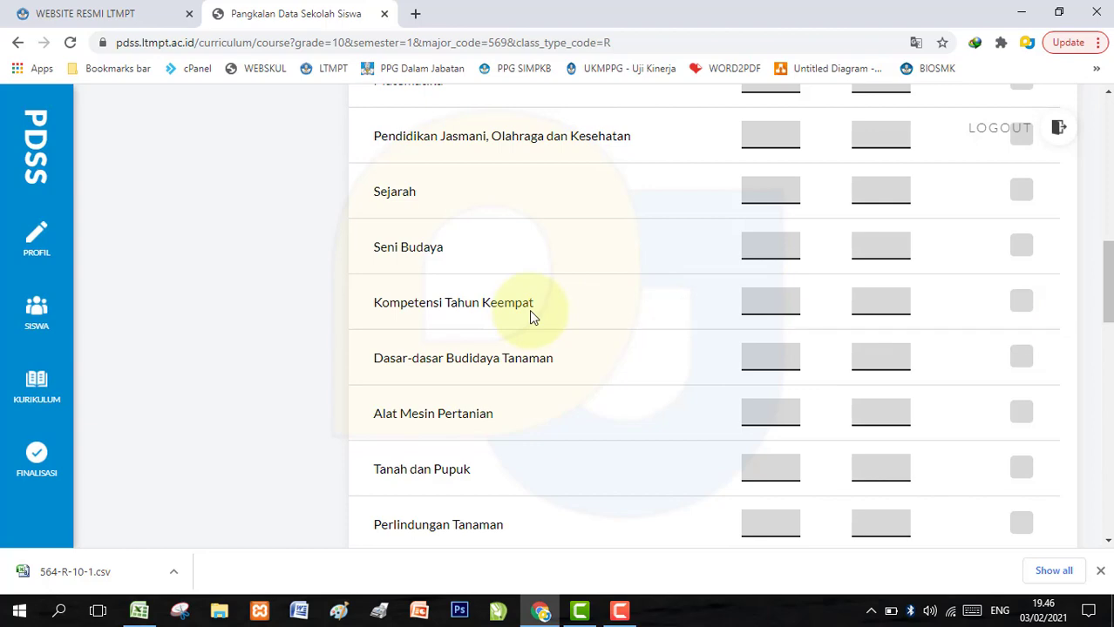
{"action": "scroll", "coordinate": [405, 326], "scroll_direction": "up", "scroll_amount": 8}
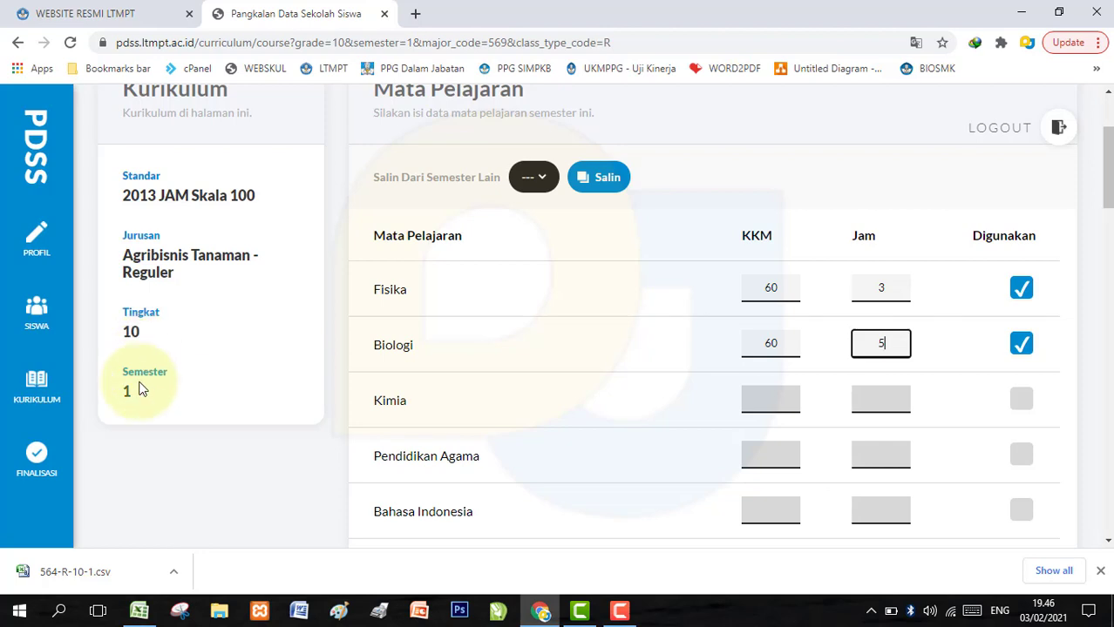
{"action": "scroll", "coordinate": [480, 390], "scroll_direction": "down", "scroll_amount": 2}
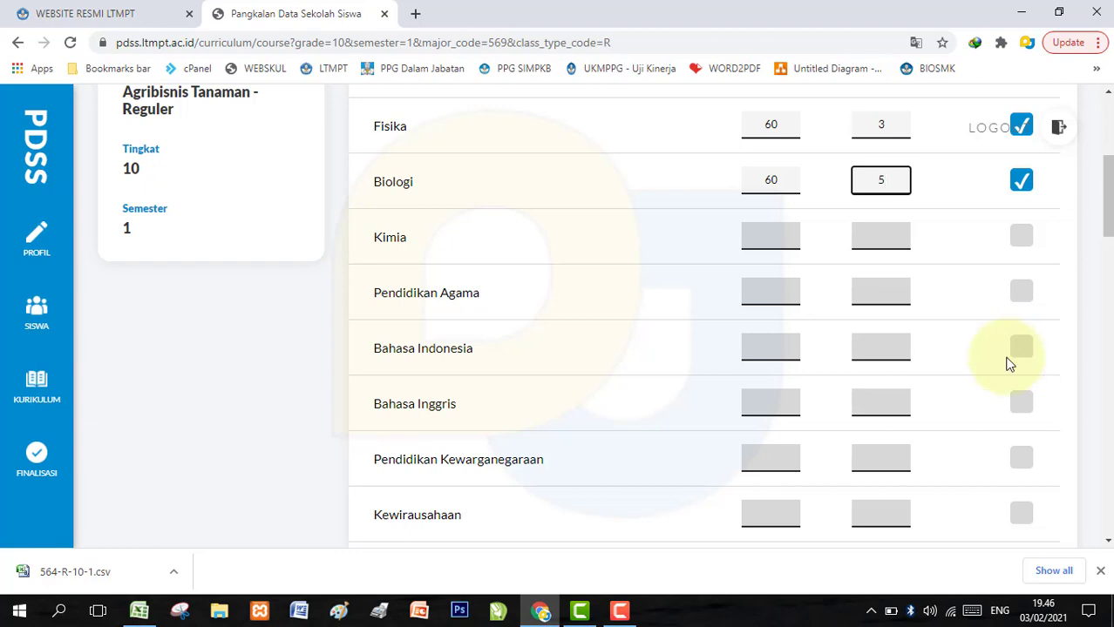
{"action": "scroll", "coordinate": [1009, 369], "scroll_direction": "down", "scroll_amount": 10}
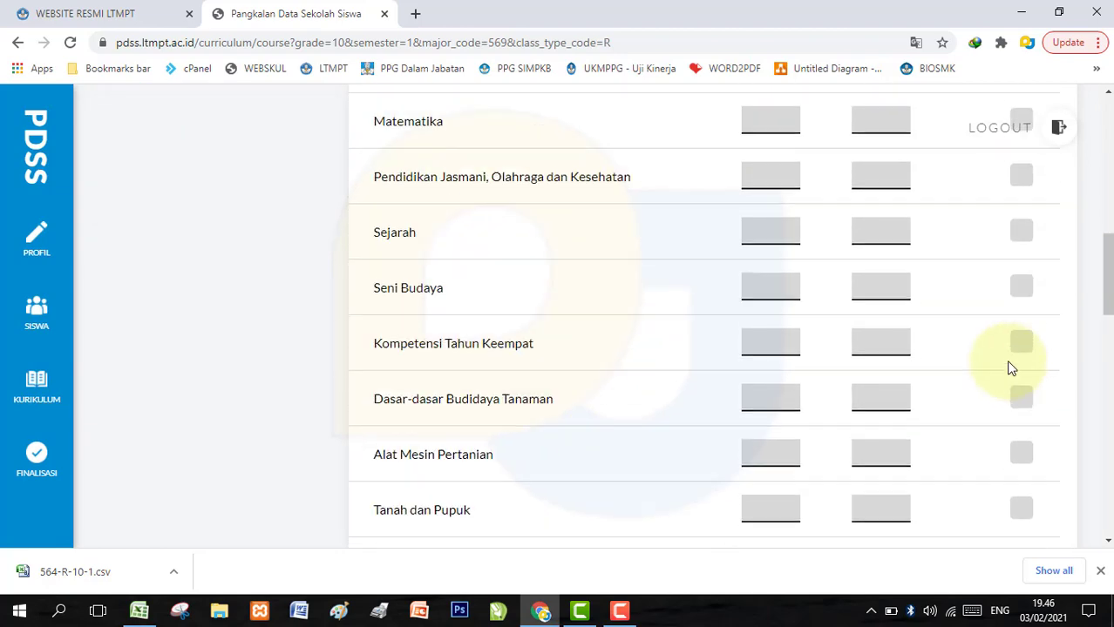
Save the Agribisnis Tanaman subject list for Tingkat 10 semester 1 and return to the per-semester curriculum overview
{"action": "scroll", "coordinate": [1009, 369], "scroll_direction": "down", "scroll_amount": 9}
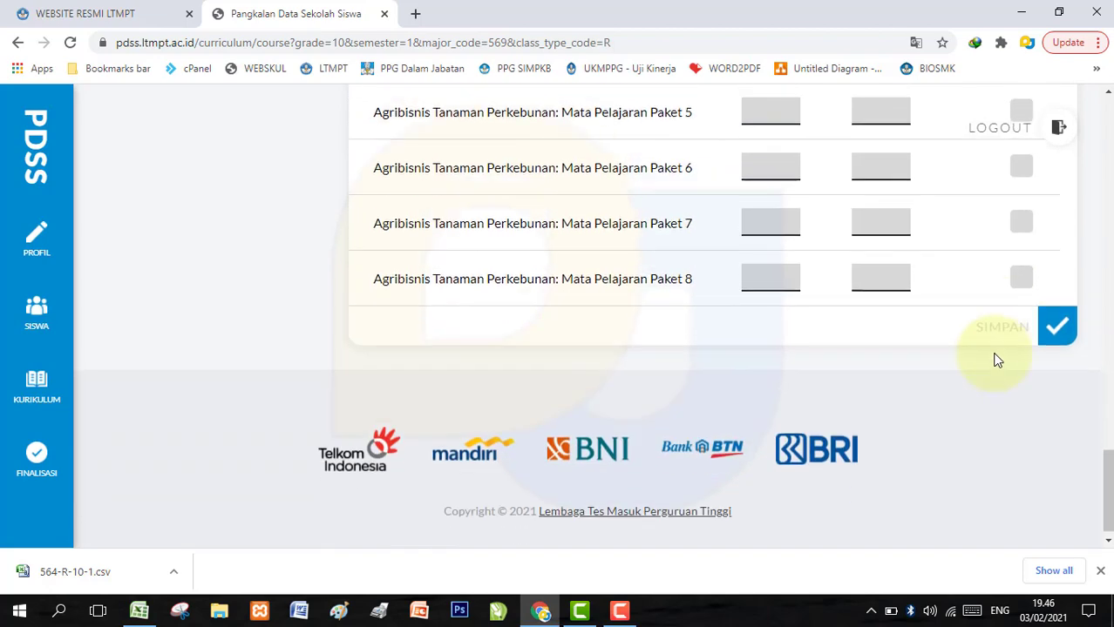
{"action": "left_click", "coordinate": [1057, 327]}
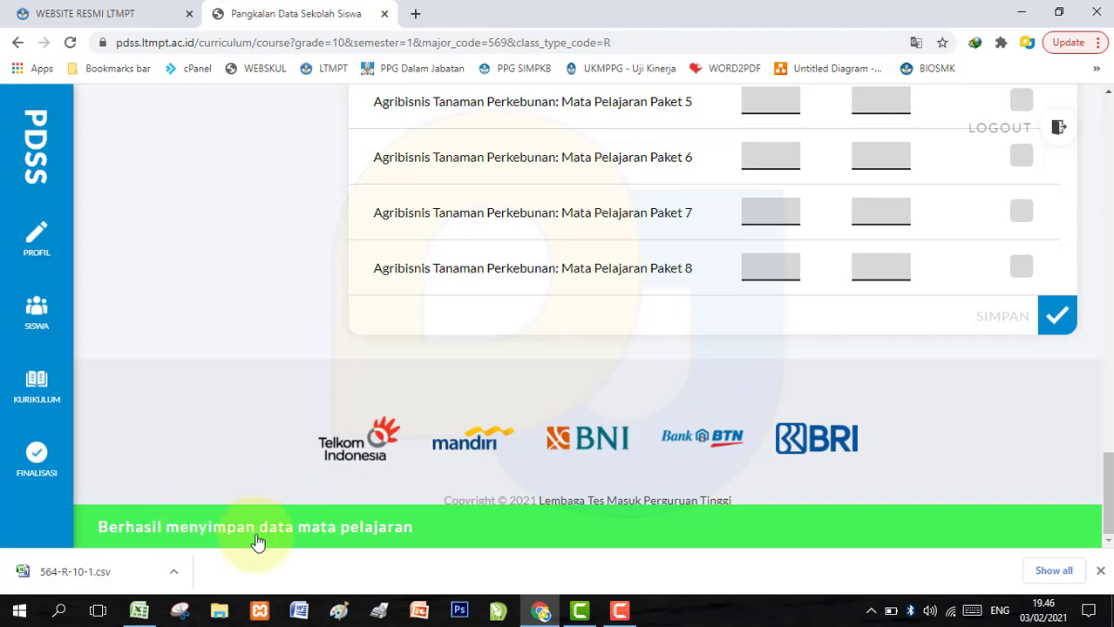
{"action": "scroll", "coordinate": [368, 423], "scroll_direction": "up", "scroll_amount": 20}
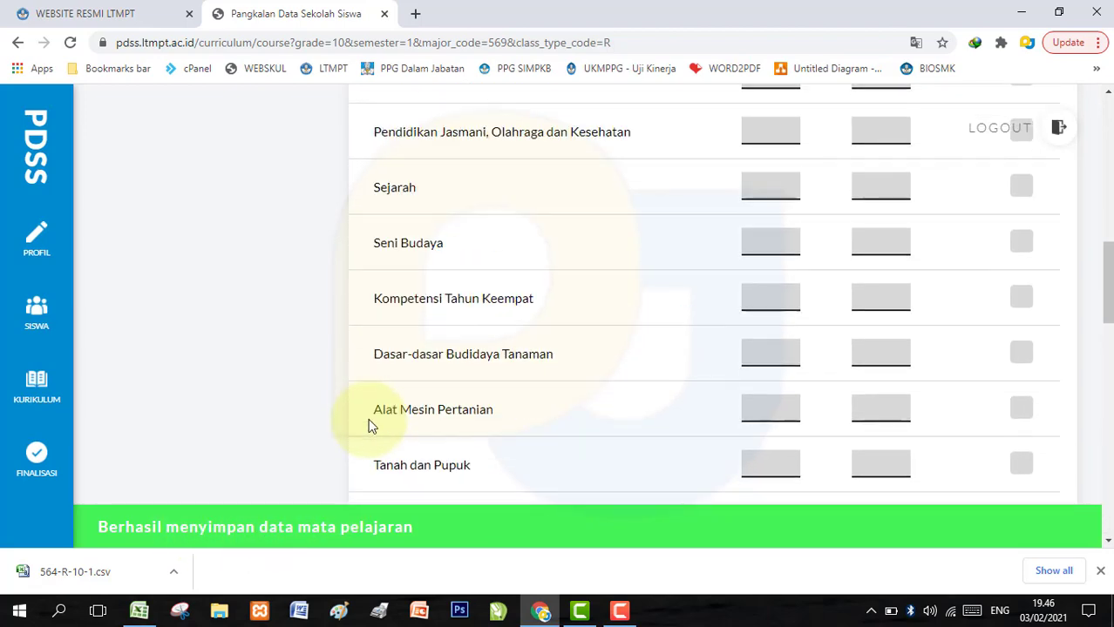
{"action": "scroll", "coordinate": [368, 424], "scroll_direction": "up", "scroll_amount": 2}
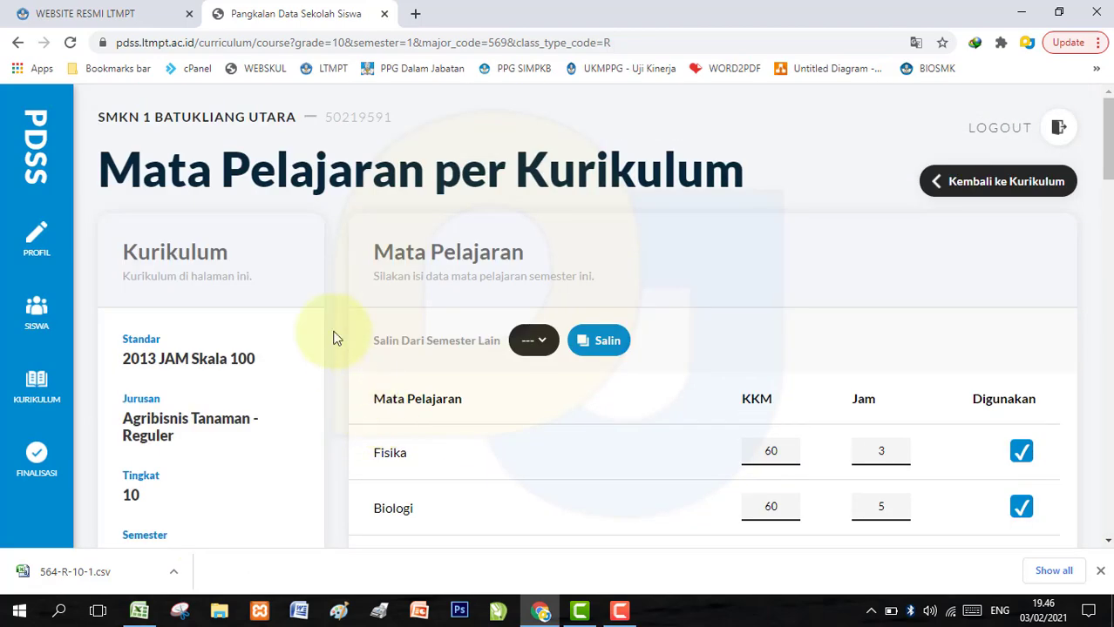
{"action": "left_click", "coordinate": [946, 202]}
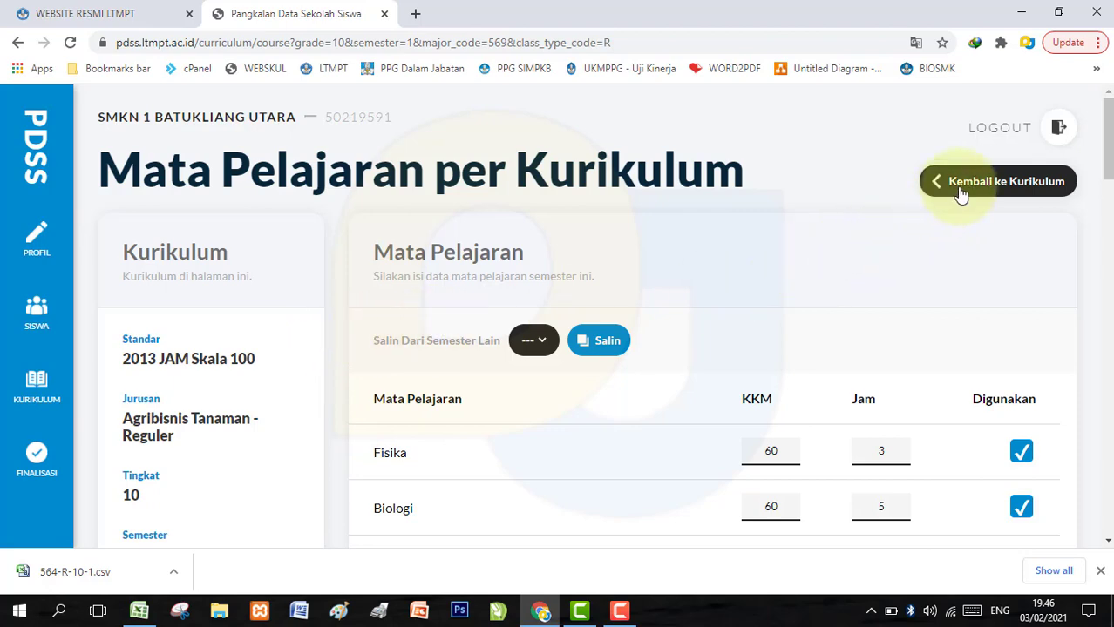
Switch the per-semester curriculum overview to the Agribisnis Tanaman major
{"action": "scroll", "coordinate": [562, 369], "scroll_direction": "down", "scroll_amount": 1}
{"action": "scroll", "coordinate": [562, 369], "scroll_direction": "down", "scroll_amount": 1}
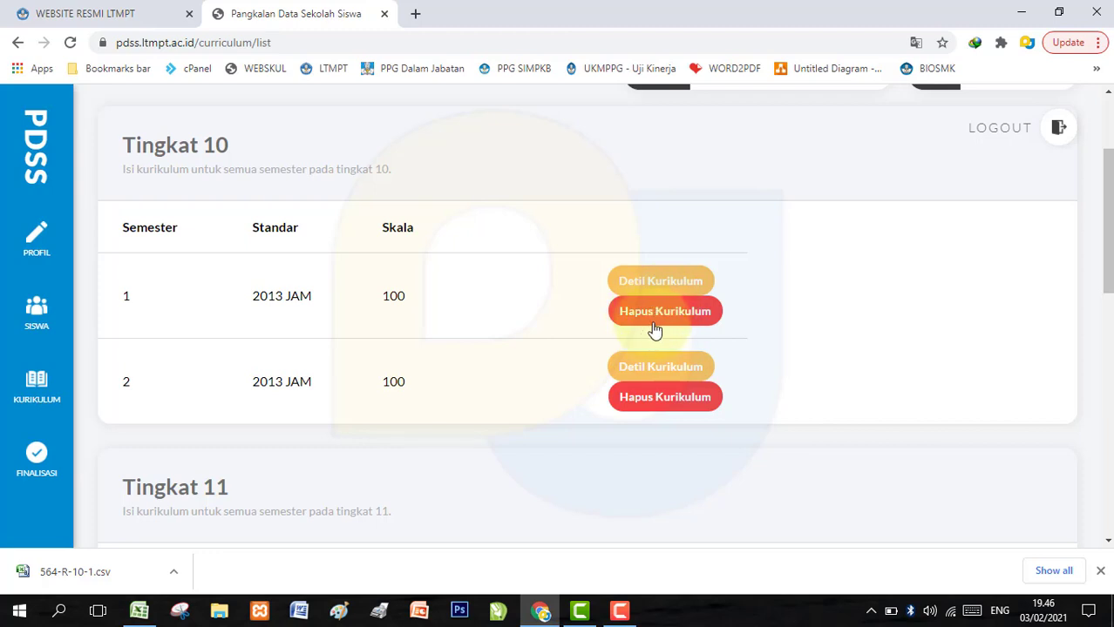
{"action": "scroll", "coordinate": [618, 322], "scroll_direction": "up", "scroll_amount": 2}
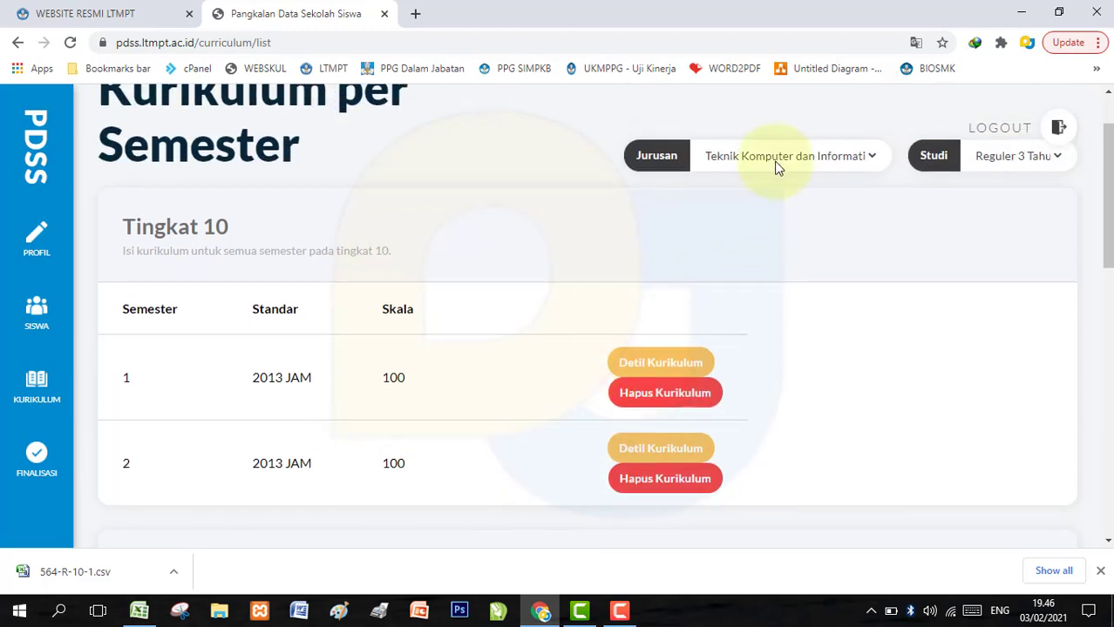
{"action": "left_click", "coordinate": [777, 158]}
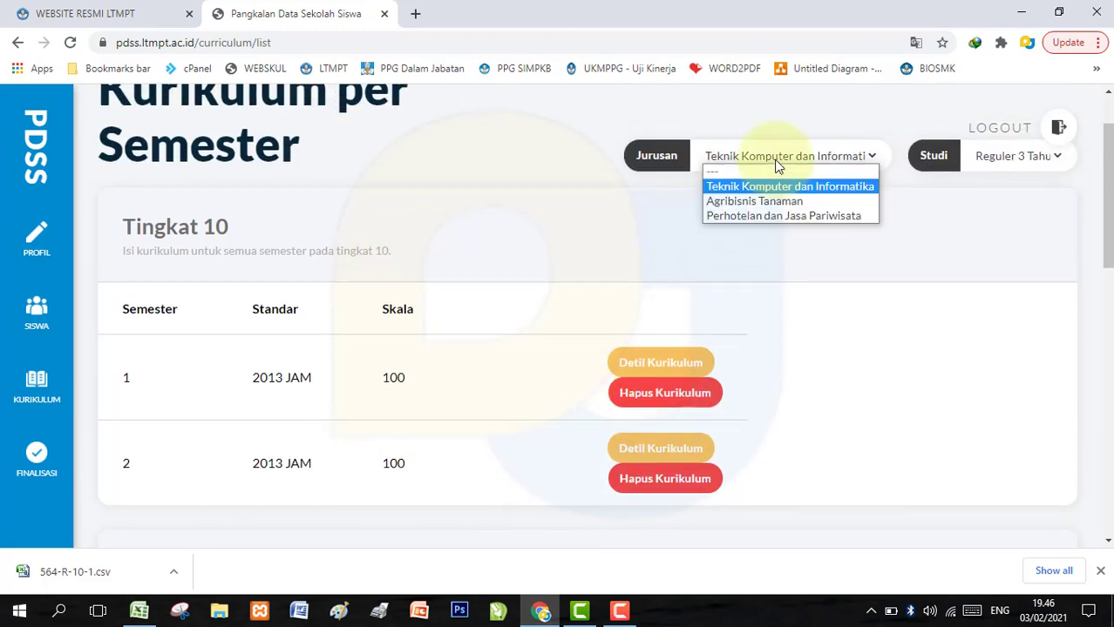
{"action": "left_click", "coordinate": [769, 206]}
Review the curriculum standard and scale of both semesters in Tingkat 10, 11 and 12 for Agribisnis Tanaman
{"action": "scroll", "coordinate": [624, 338], "scroll_direction": "down", "scroll_amount": 2}
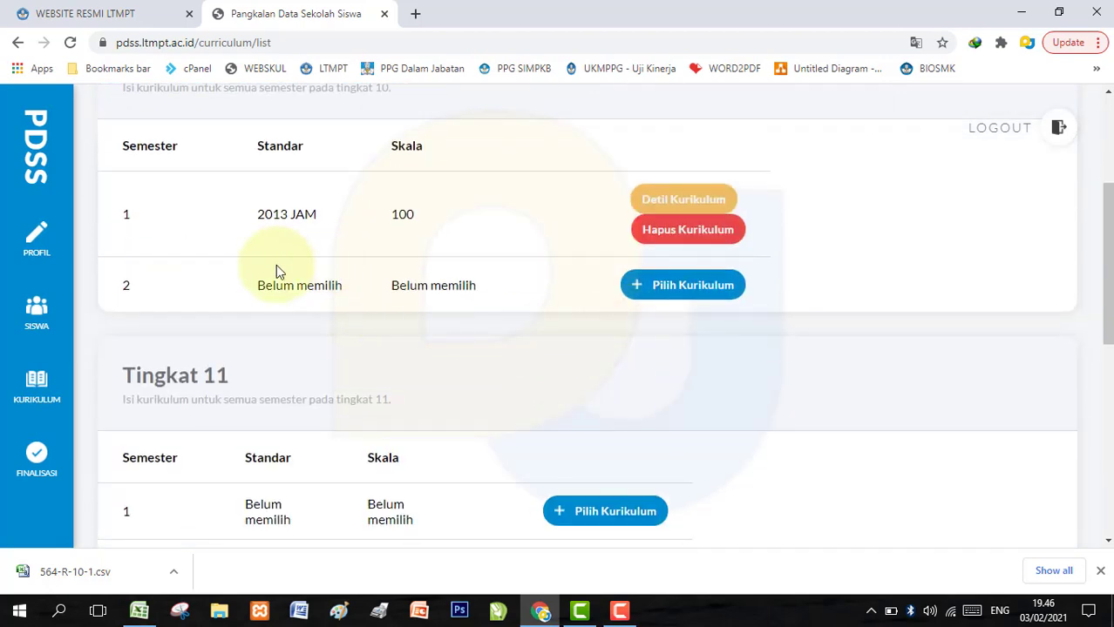
{"action": "scroll", "coordinate": [276, 270], "scroll_direction": "up", "scroll_amount": 1}
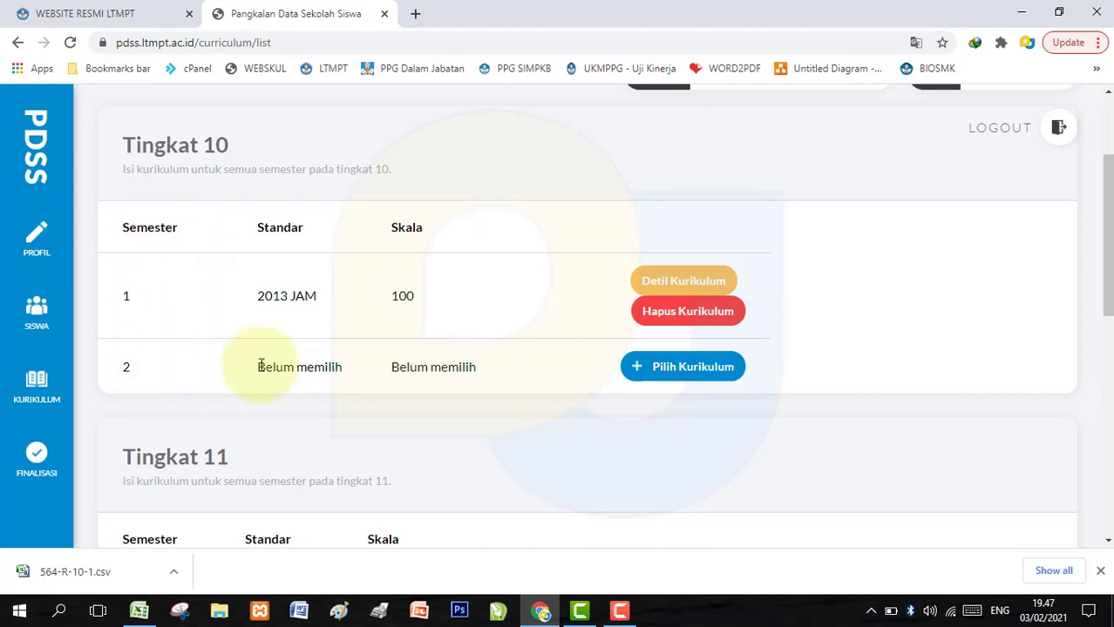
{"action": "scroll", "coordinate": [261, 365], "scroll_direction": "down", "scroll_amount": 1}
{"action": "scroll", "coordinate": [260, 366], "scroll_direction": "down", "scroll_amount": 1}
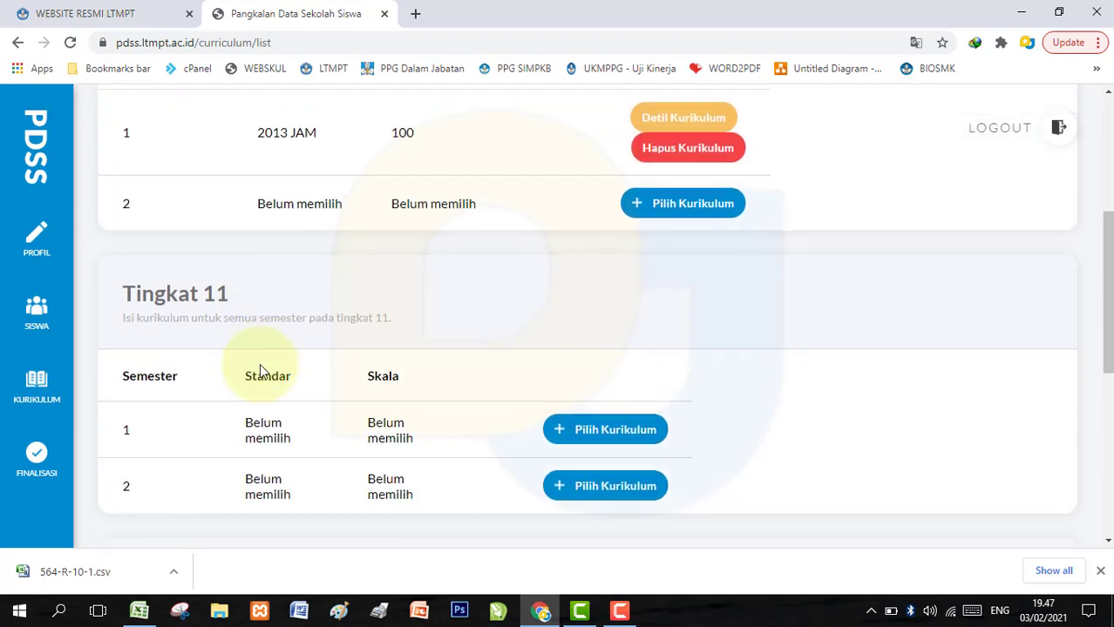
{"action": "scroll", "coordinate": [289, 356], "scroll_direction": "down", "scroll_amount": 1}
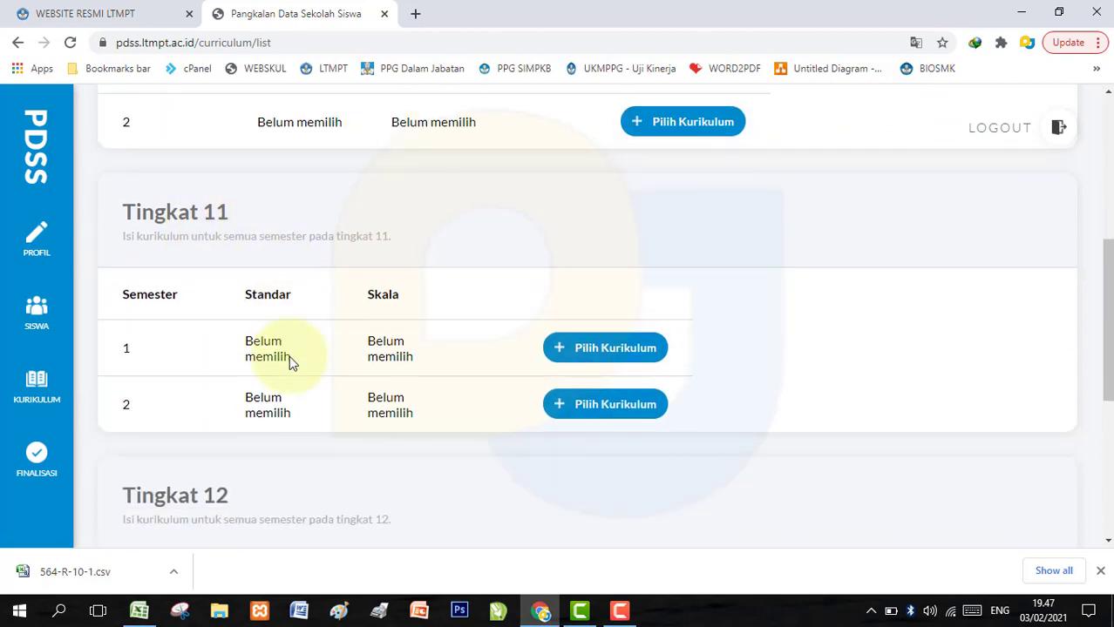
{"action": "scroll", "coordinate": [290, 358], "scroll_direction": "down", "scroll_amount": 2}
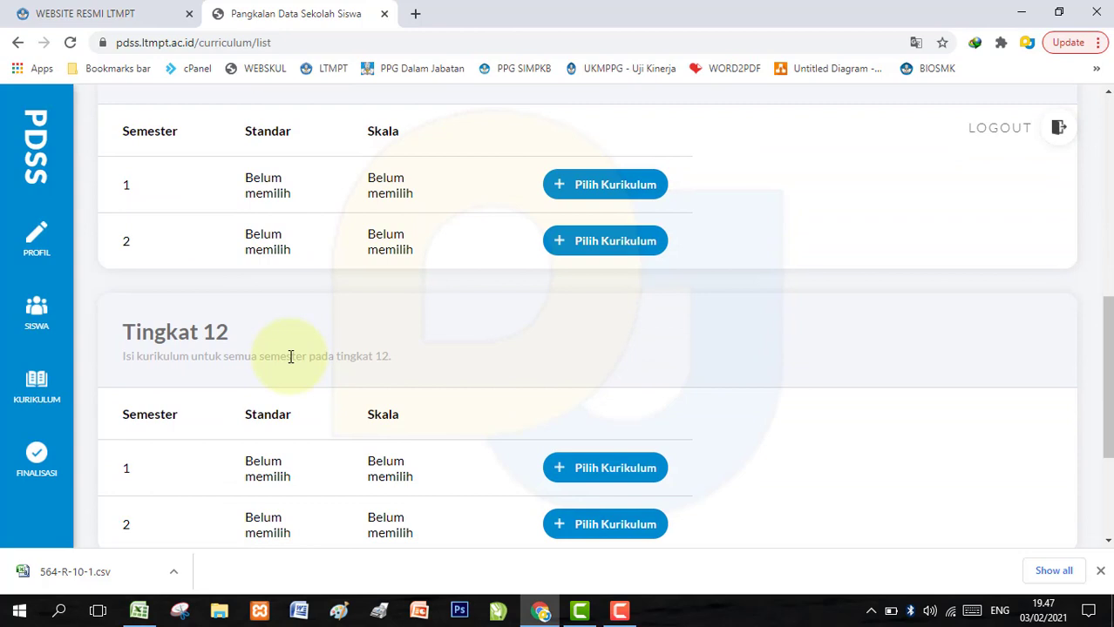
{"action": "scroll", "coordinate": [290, 356], "scroll_direction": "down", "scroll_amount": 1}
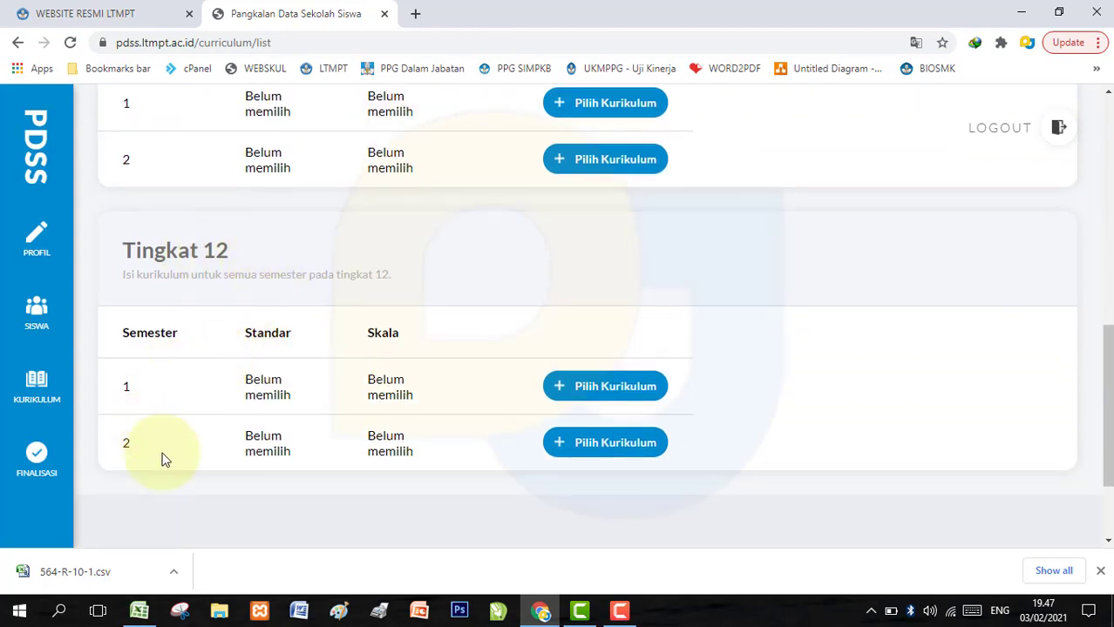
{"action": "scroll", "coordinate": [198, 331], "scroll_direction": "up", "scroll_amount": 8}
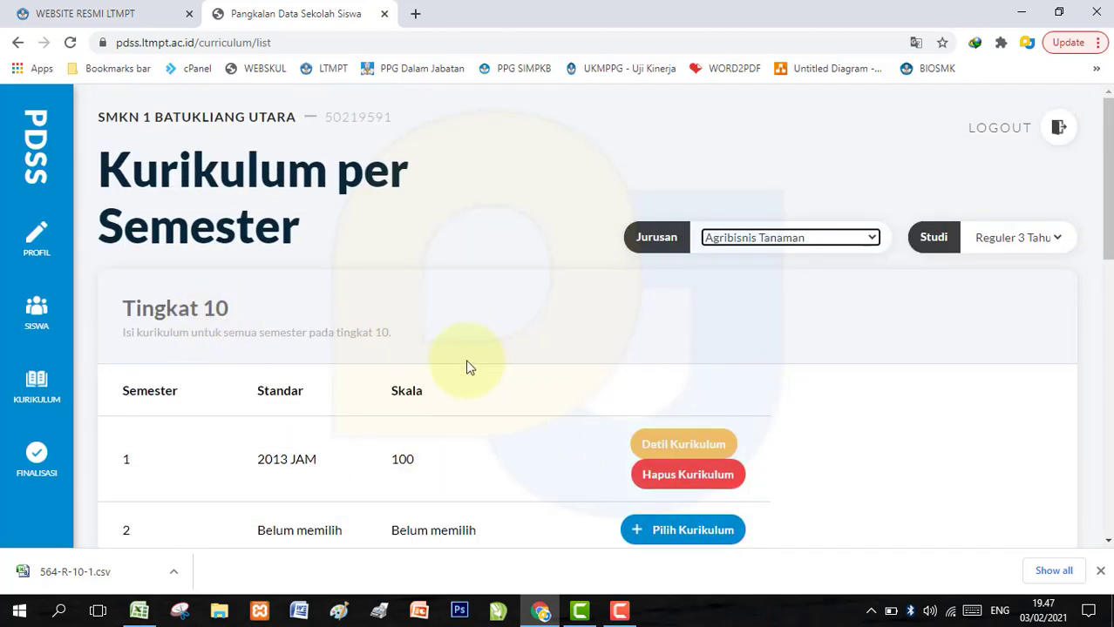
{"action": "scroll", "coordinate": [497, 366], "scroll_direction": "down", "scroll_amount": 8}
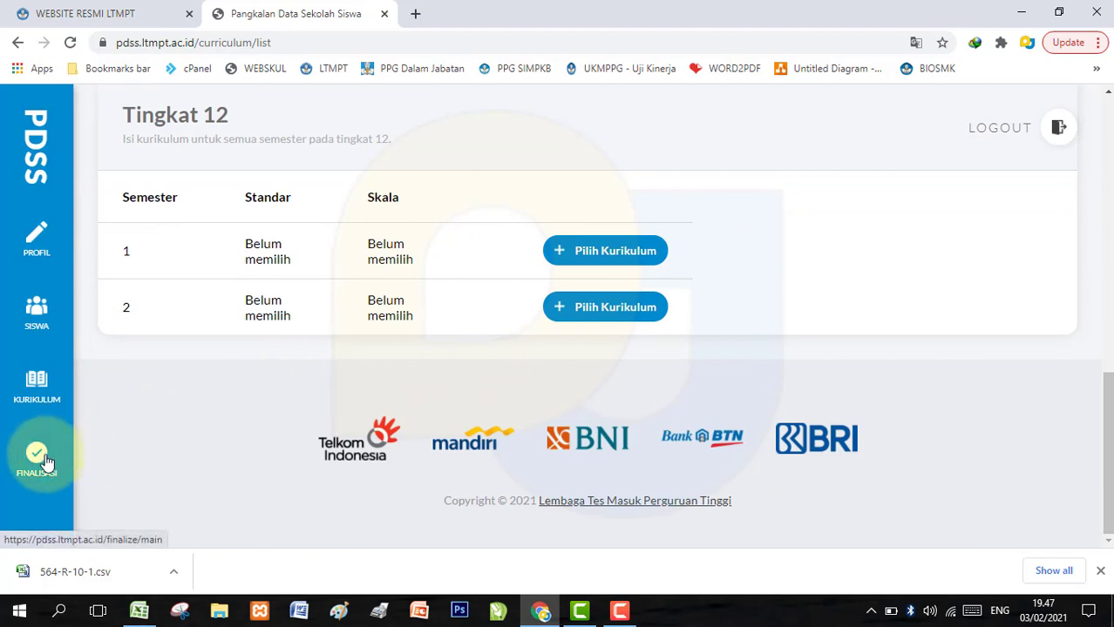
Open the student data import page and choose Teknik Komputer dan Informatika as Jurusan for the per-semester grade import
{"action": "left_click", "coordinate": [39, 321]}
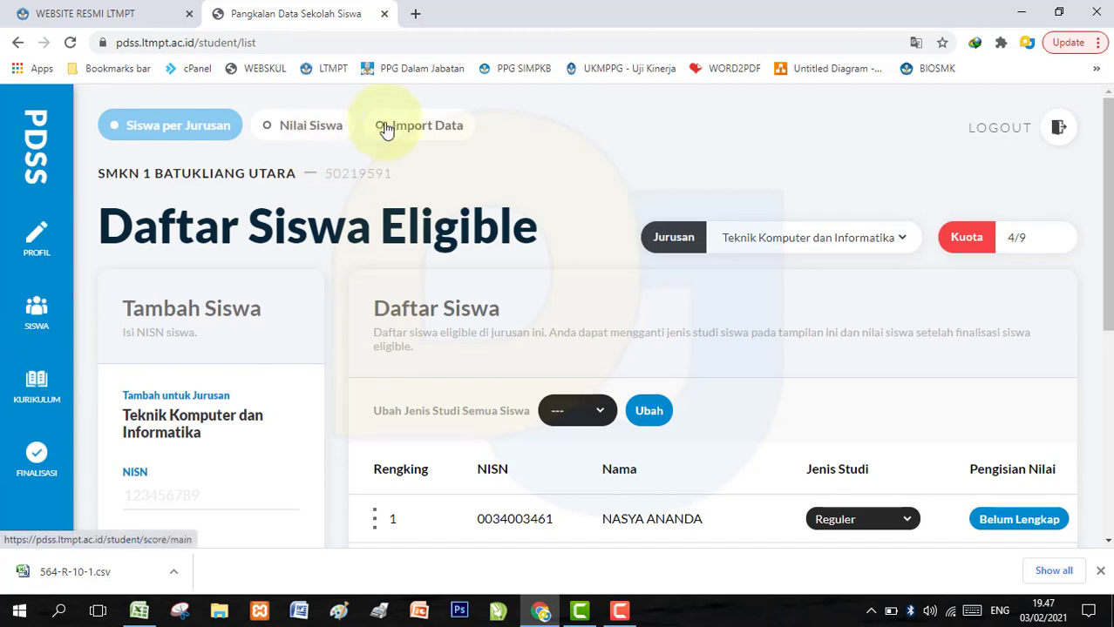
{"action": "left_click", "coordinate": [413, 128]}
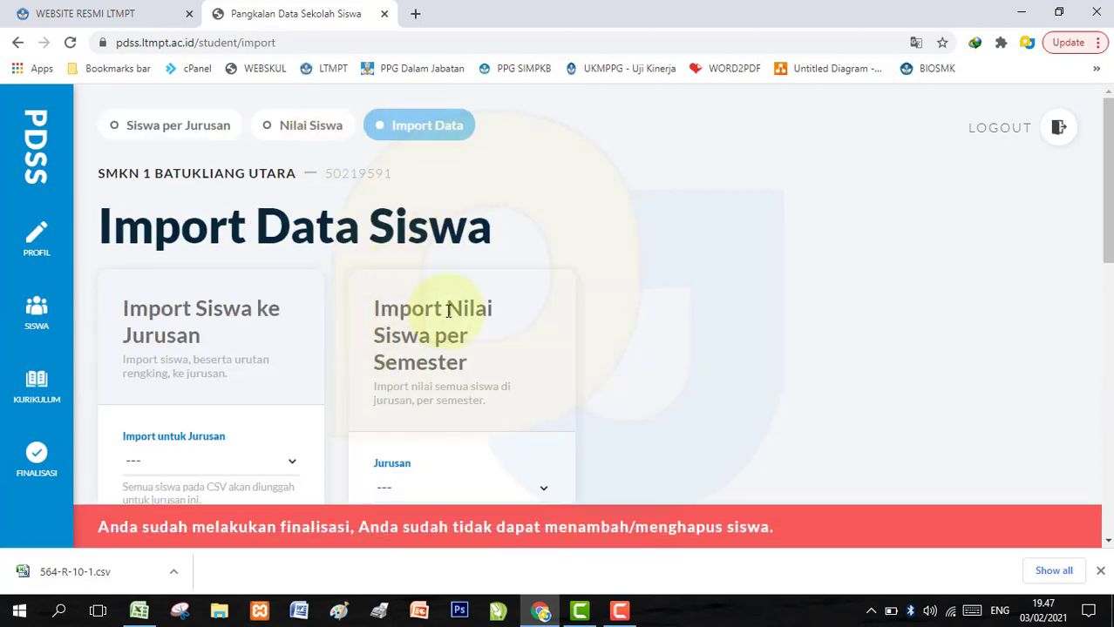
{"action": "scroll", "coordinate": [448, 311], "scroll_direction": "down", "scroll_amount": 5}
{"action": "scroll", "coordinate": [448, 314], "scroll_direction": "up", "scroll_amount": 4}
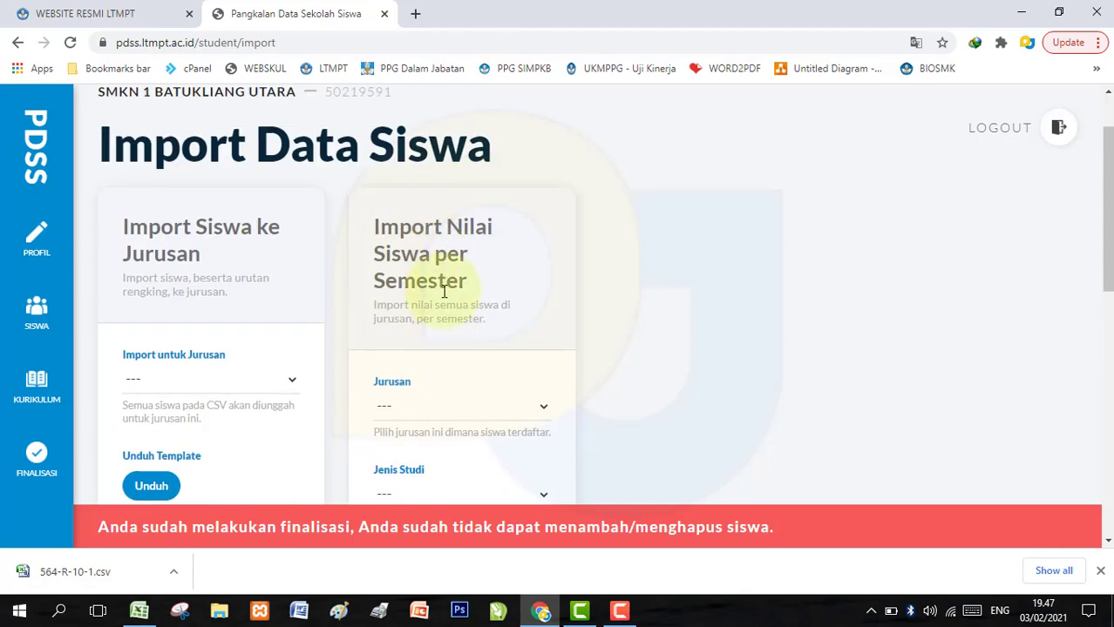
{"action": "scroll", "coordinate": [444, 292], "scroll_direction": "down", "scroll_amount": 2}
{"action": "left_click", "coordinate": [440, 246]}
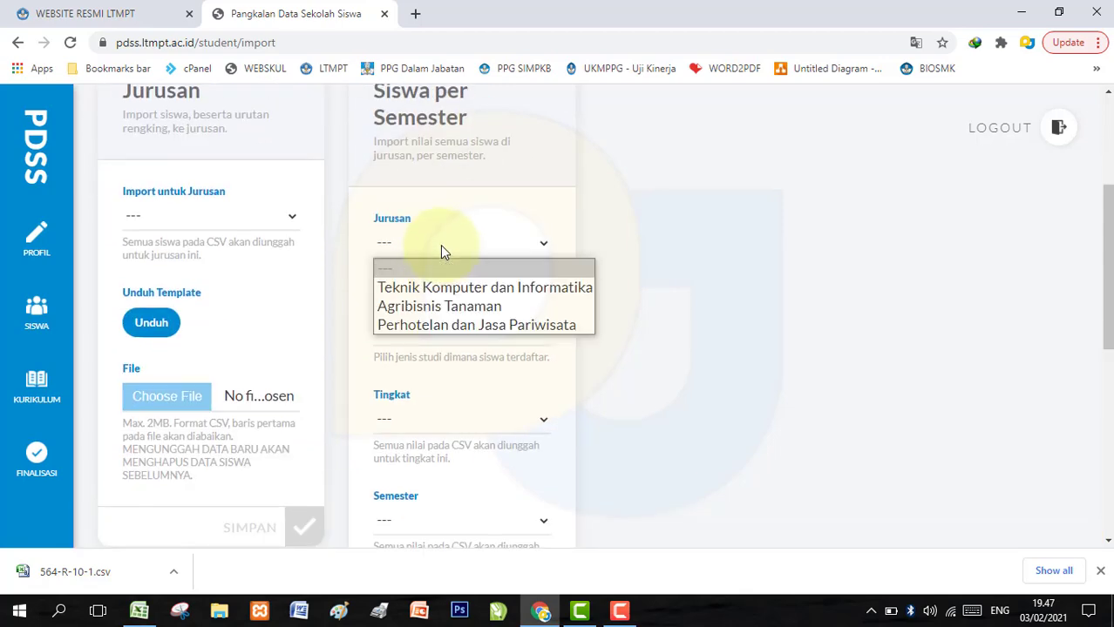
{"action": "left_click", "coordinate": [428, 285]}
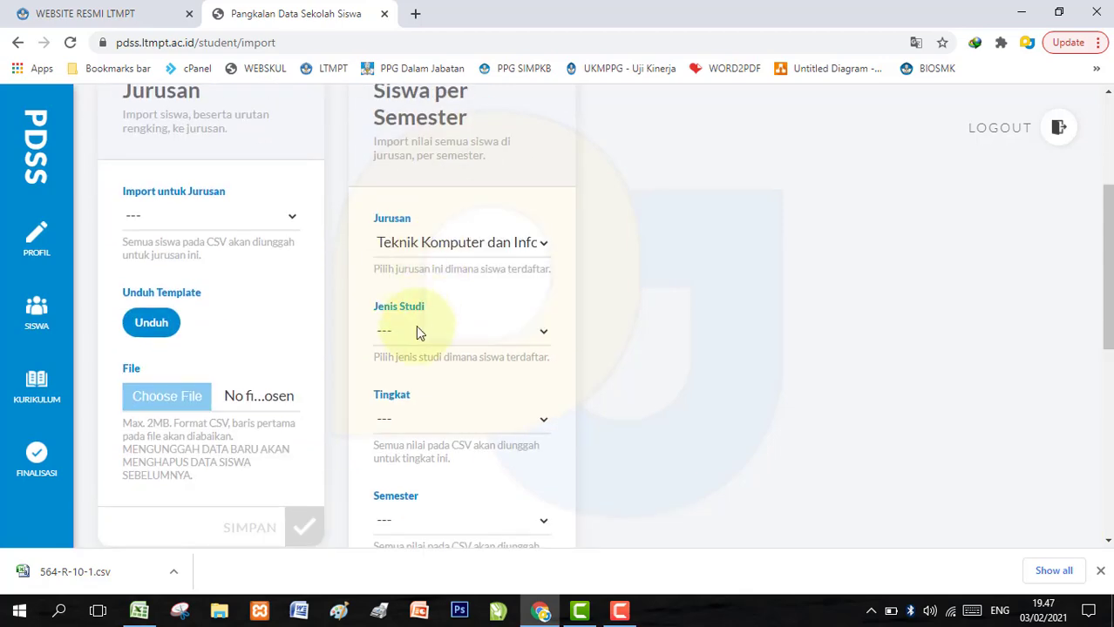
Set the grade import to Jenis Studi Reguler, Tingkat 10 and Semester 1
{"action": "left_click", "coordinate": [416, 325]}
{"action": "left_click", "coordinate": [430, 316]}
{"action": "scroll", "coordinate": [440, 211], "scroll_direction": "down", "scroll_amount": 1}
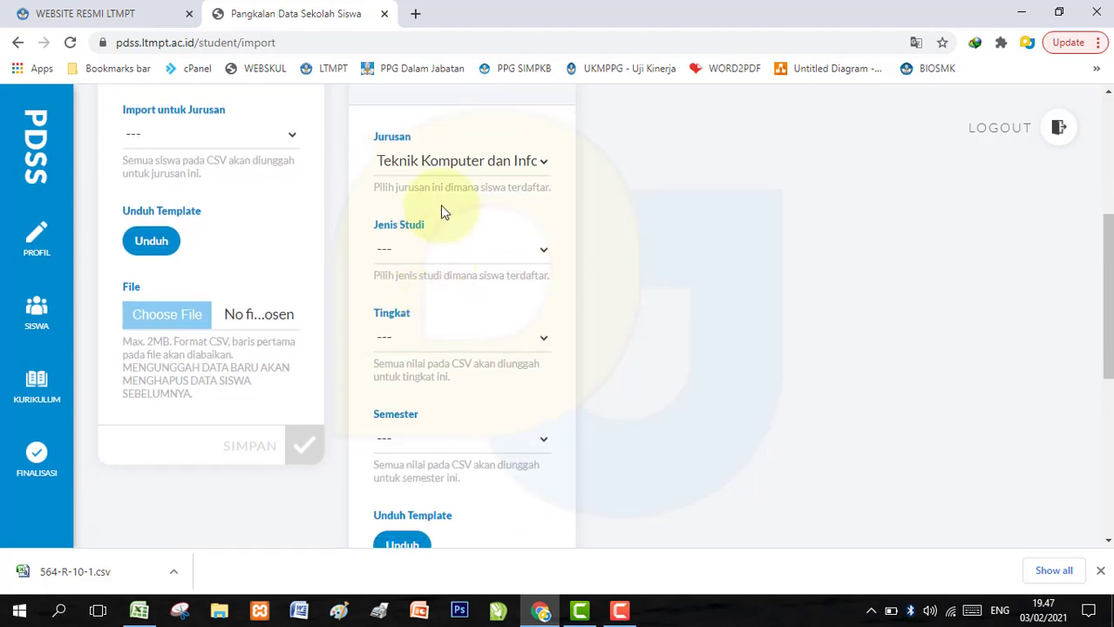
{"action": "left_click", "coordinate": [428, 249]}
{"action": "left_click", "coordinate": [422, 292]}
{"action": "left_click", "coordinate": [411, 335]}
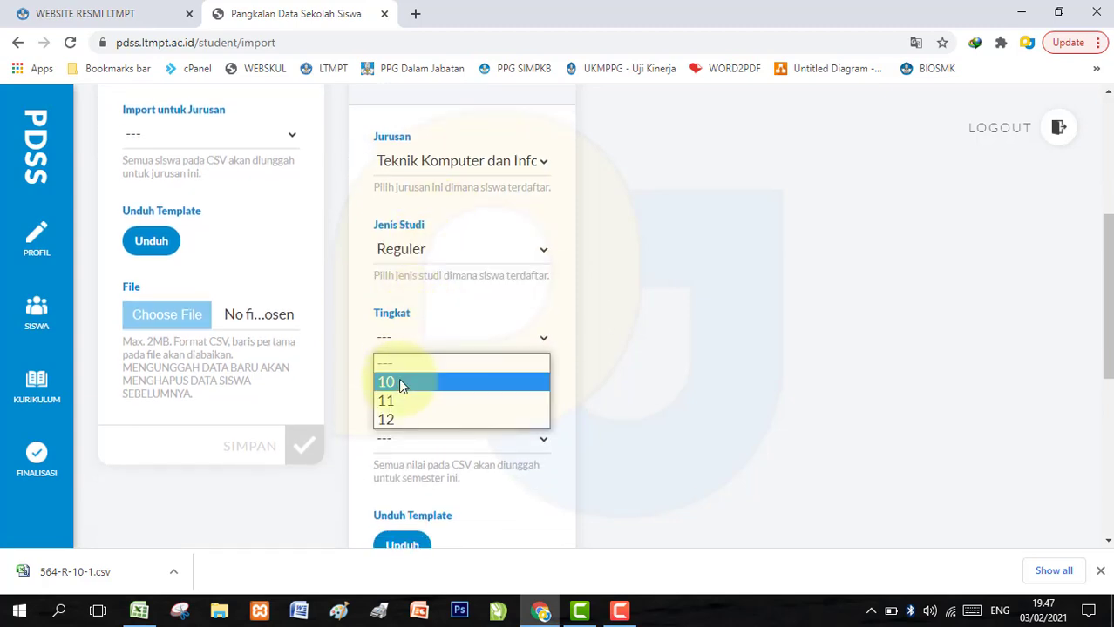
{"action": "left_click", "coordinate": [401, 383]}
{"action": "scroll", "coordinate": [443, 351], "scroll_direction": "down", "scroll_amount": 2}
{"action": "left_click", "coordinate": [407, 277]}
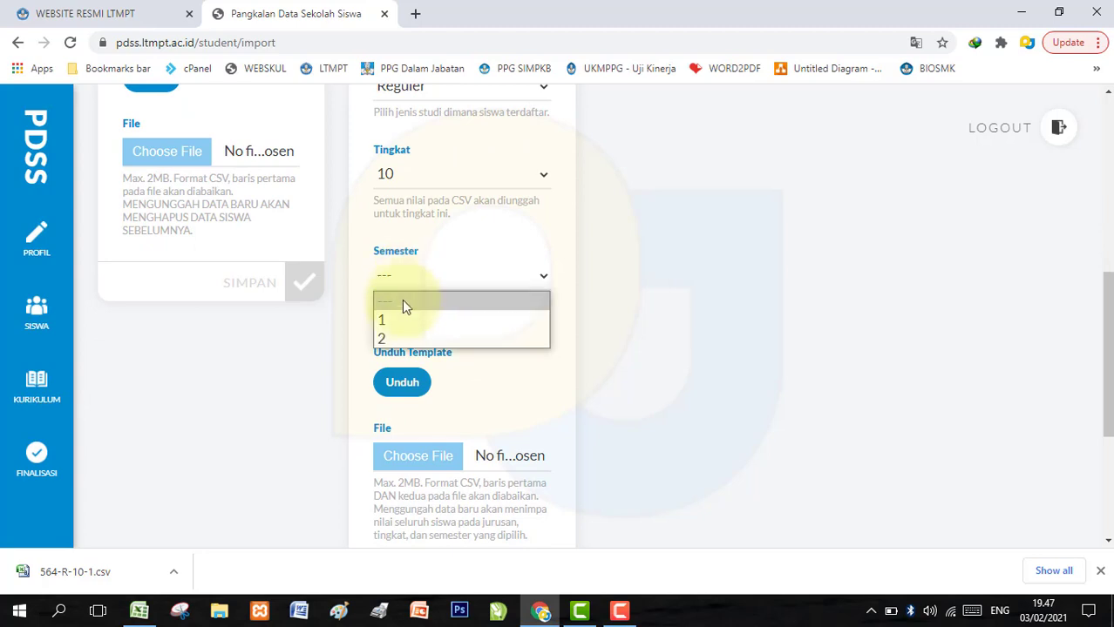
{"action": "left_click", "coordinate": [402, 312]}
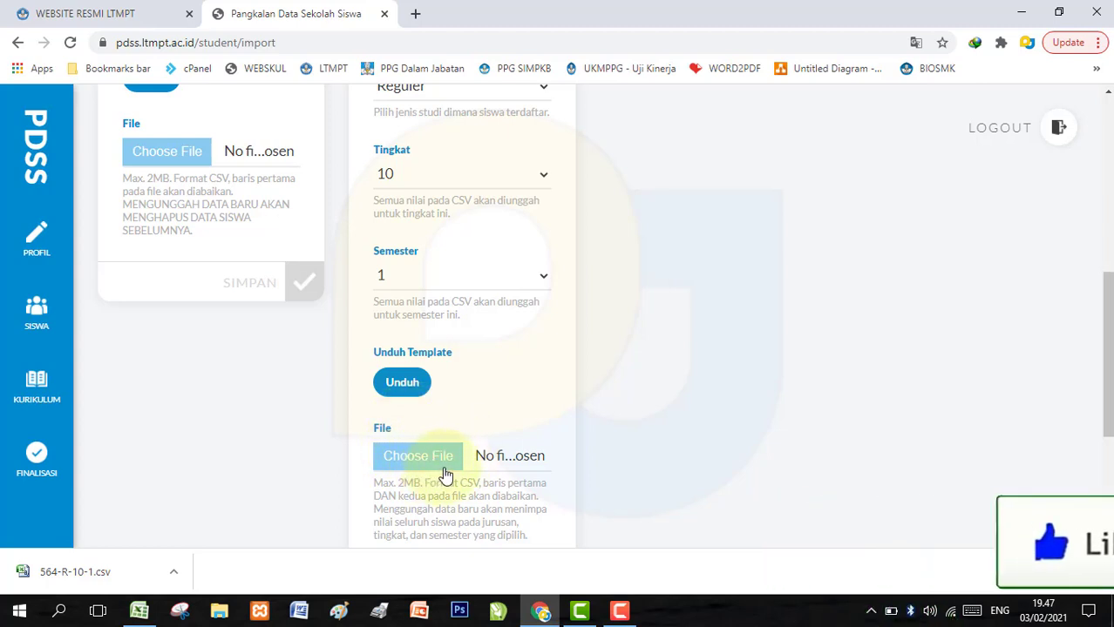
Review the grade import's template and file upload fields, check access to Nilai Siswa, and return to the eligible student list
{"action": "scroll", "coordinate": [444, 472], "scroll_direction": "up", "scroll_amount": 5}
{"action": "scroll", "coordinate": [449, 467], "scroll_direction": "down", "scroll_amount": 6}
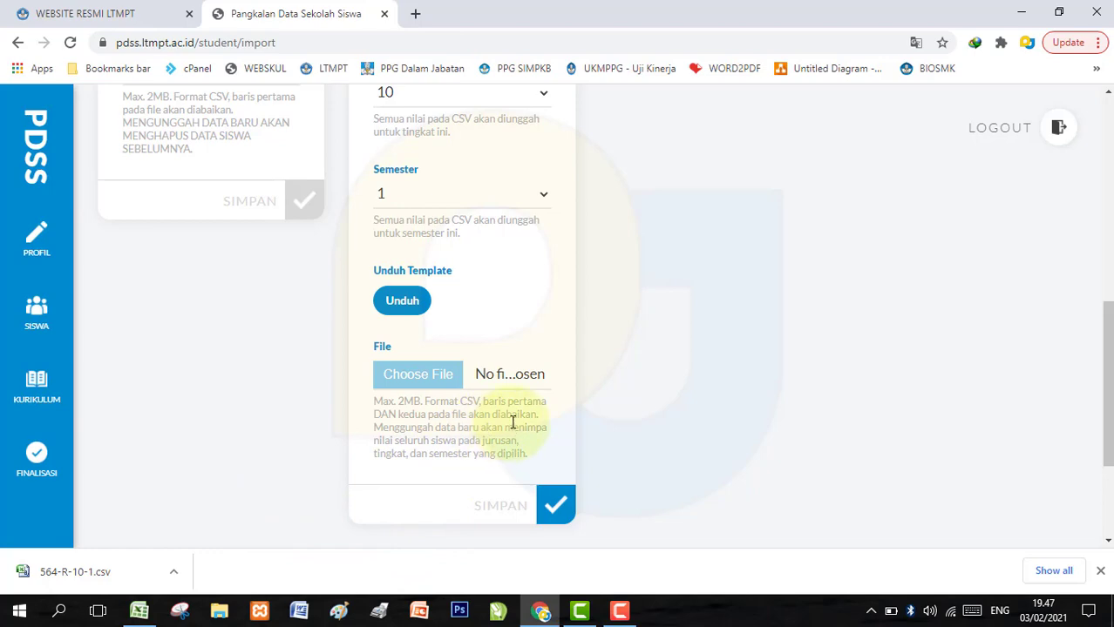
{"action": "scroll", "coordinate": [512, 421], "scroll_direction": "up", "scroll_amount": 6}
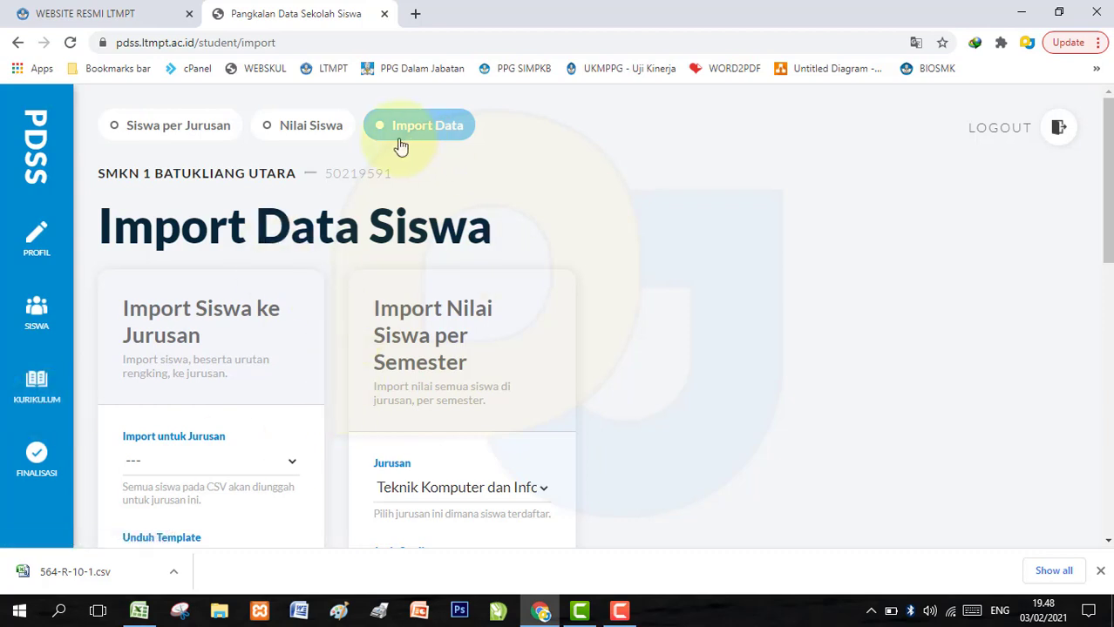
{"action": "left_click", "coordinate": [318, 132]}
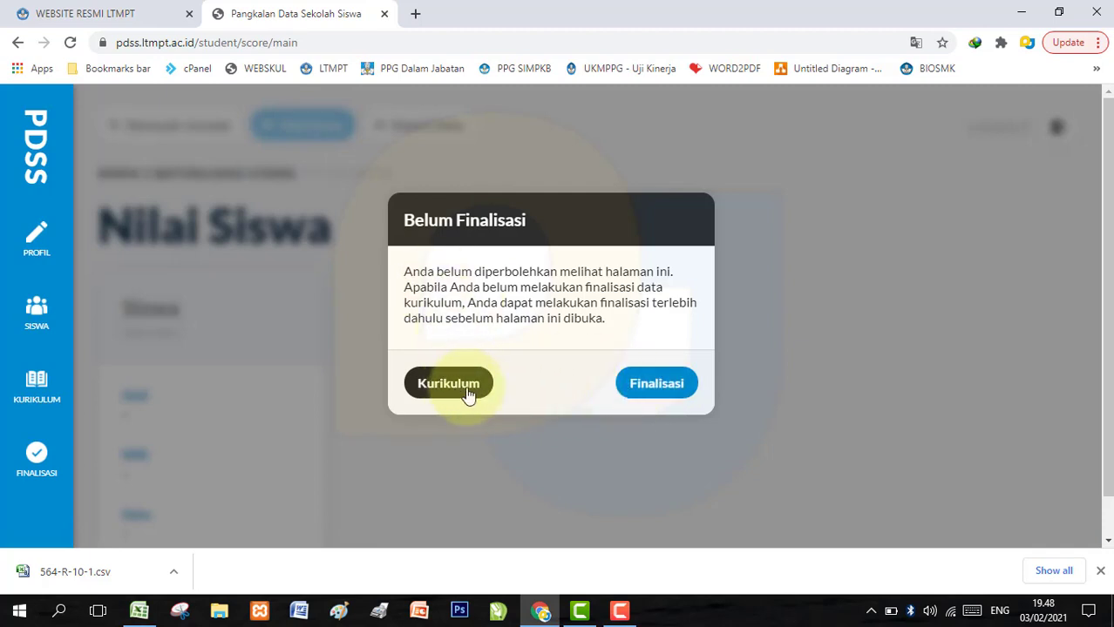
{"action": "left_click", "coordinate": [37, 312]}
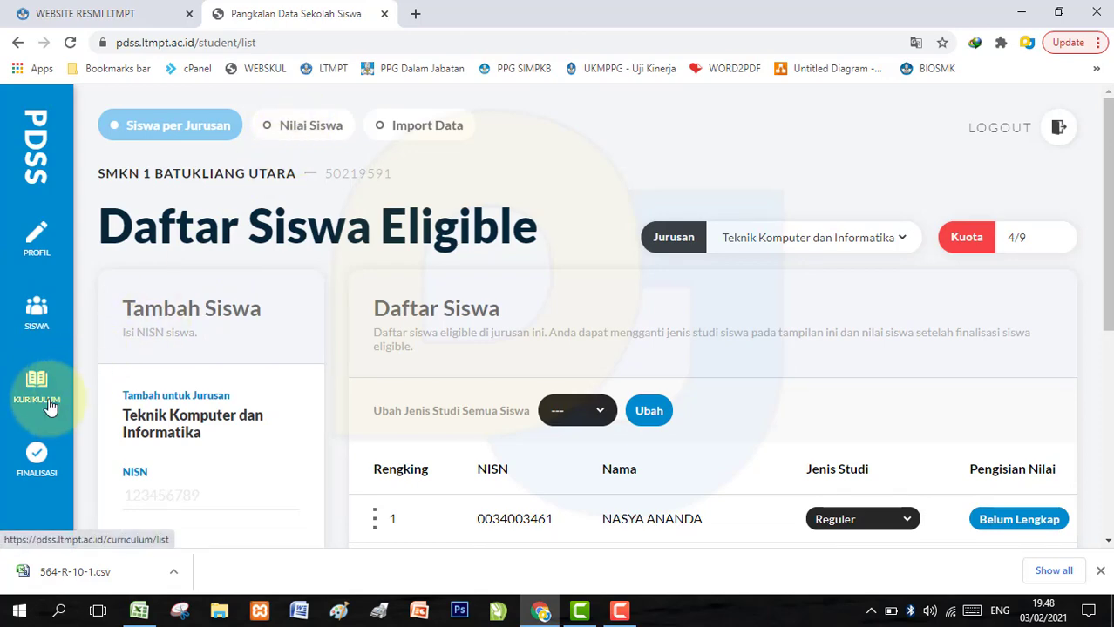
Open the finalisation page and review the school, student and curriculum finalisation sections
{"action": "left_click", "coordinate": [36, 457]}
{"action": "scroll", "coordinate": [634, 339], "scroll_direction": "down", "scroll_amount": 3}
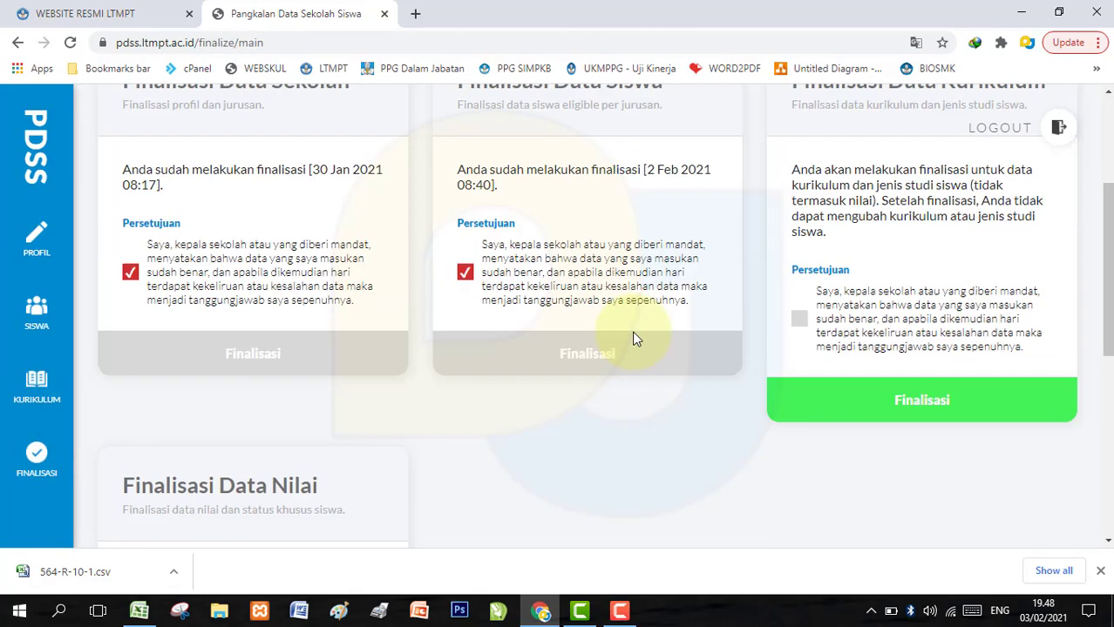
{"action": "scroll", "coordinate": [633, 339], "scroll_direction": "down", "scroll_amount": 3}
{"action": "scroll", "coordinate": [718, 335], "scroll_direction": "up", "scroll_amount": 4}
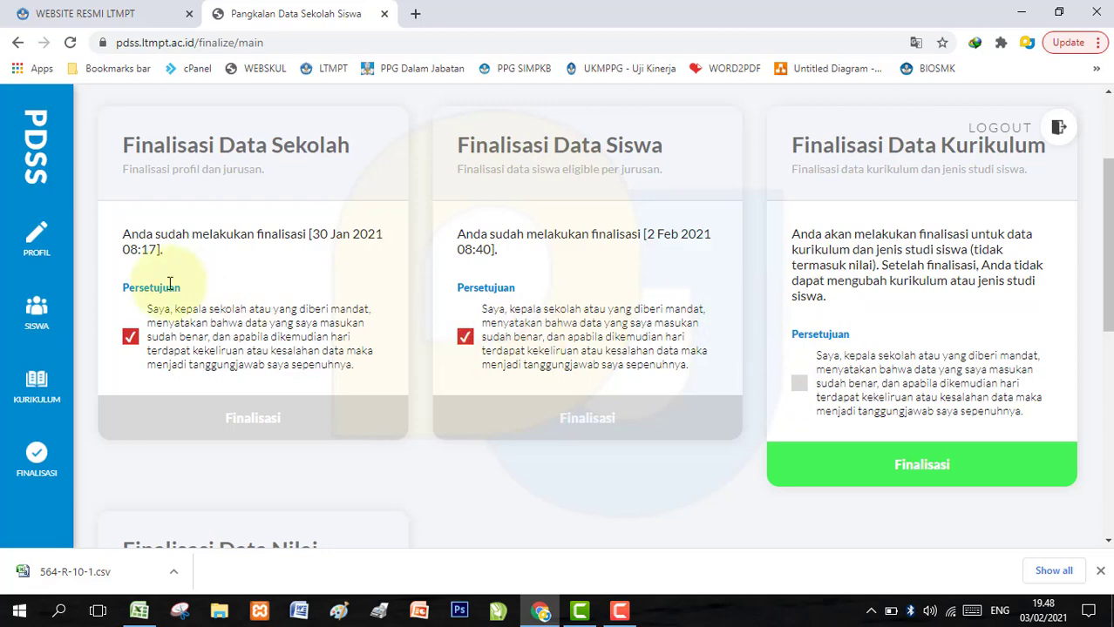
Revisit the eligible student list and examine the Finalisasi Data Nilai section with its agreement statement on the finalisation page
{"action": "left_click", "coordinate": [51, 320]}
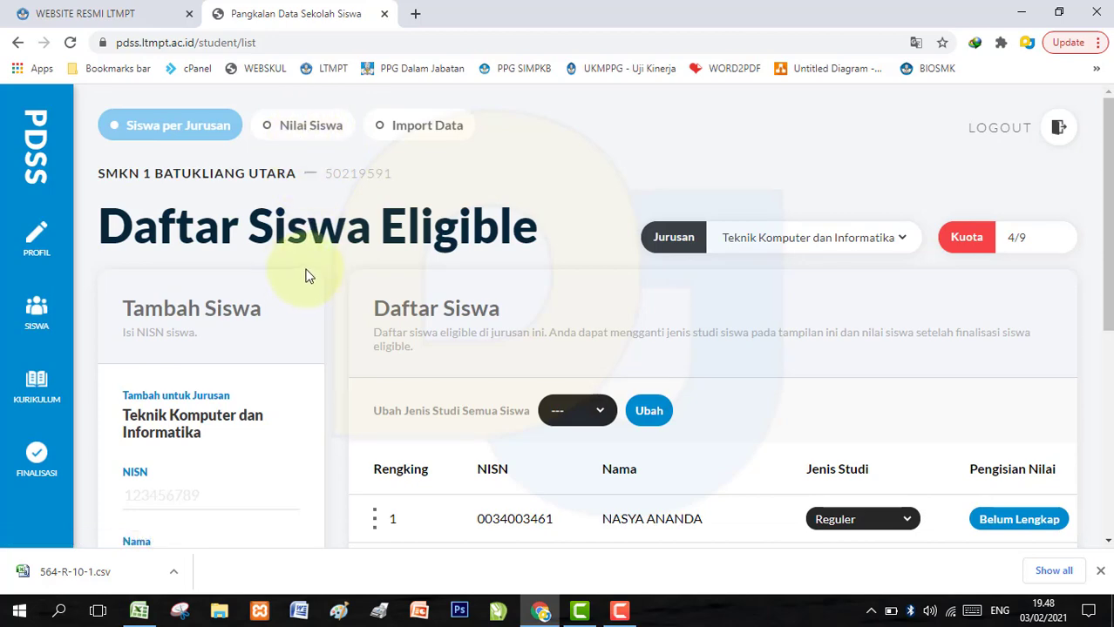
{"action": "scroll", "coordinate": [301, 279], "scroll_direction": "down", "scroll_amount": 2}
{"action": "left_click", "coordinate": [39, 453]}
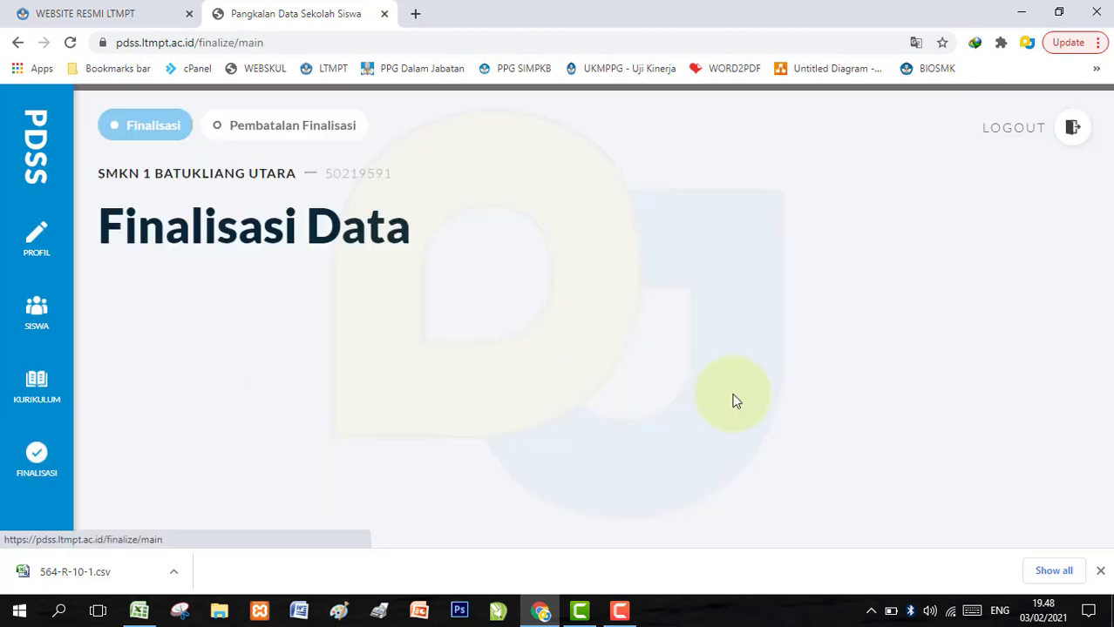
{"action": "scroll", "coordinate": [749, 390], "scroll_direction": "down", "scroll_amount": 2}
{"action": "scroll", "coordinate": [367, 425], "scroll_direction": "down", "scroll_amount": 2}
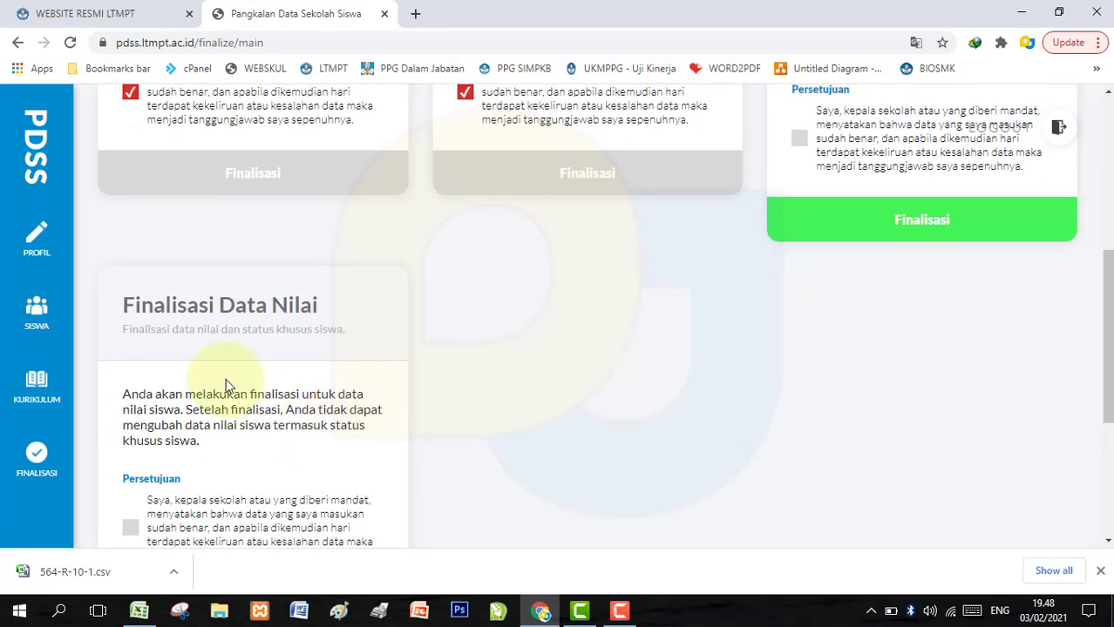
{"action": "scroll", "coordinate": [222, 375], "scroll_direction": "down", "scroll_amount": 3}
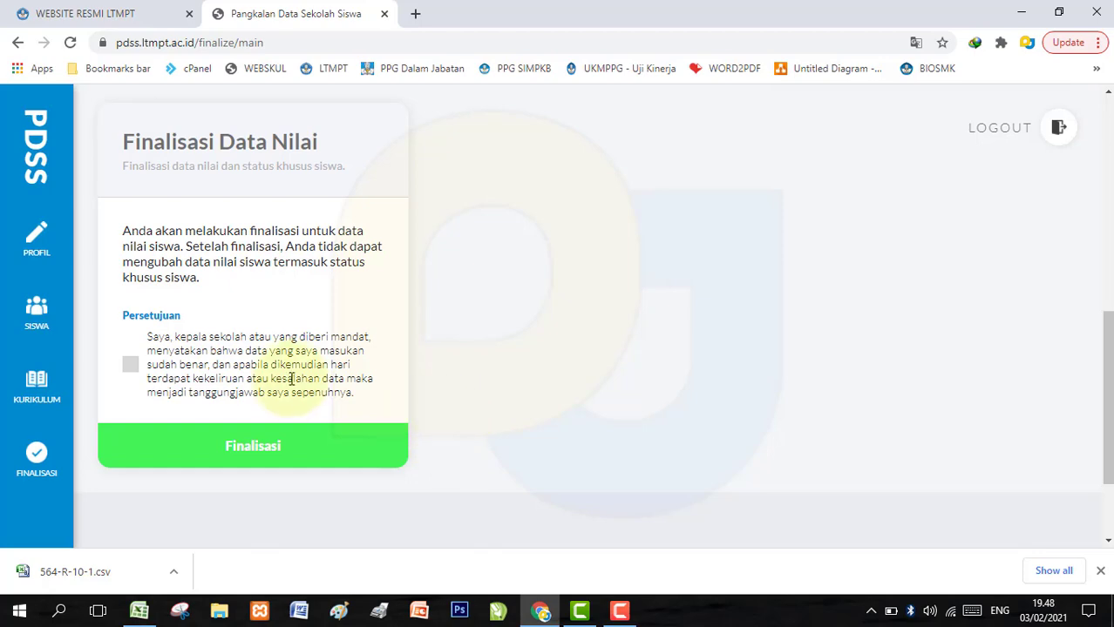
{"action": "scroll", "coordinate": [472, 409], "scroll_direction": "up", "scroll_amount": 5}
{"action": "scroll", "coordinate": [478, 358], "scroll_direction": "up", "scroll_amount": 1}
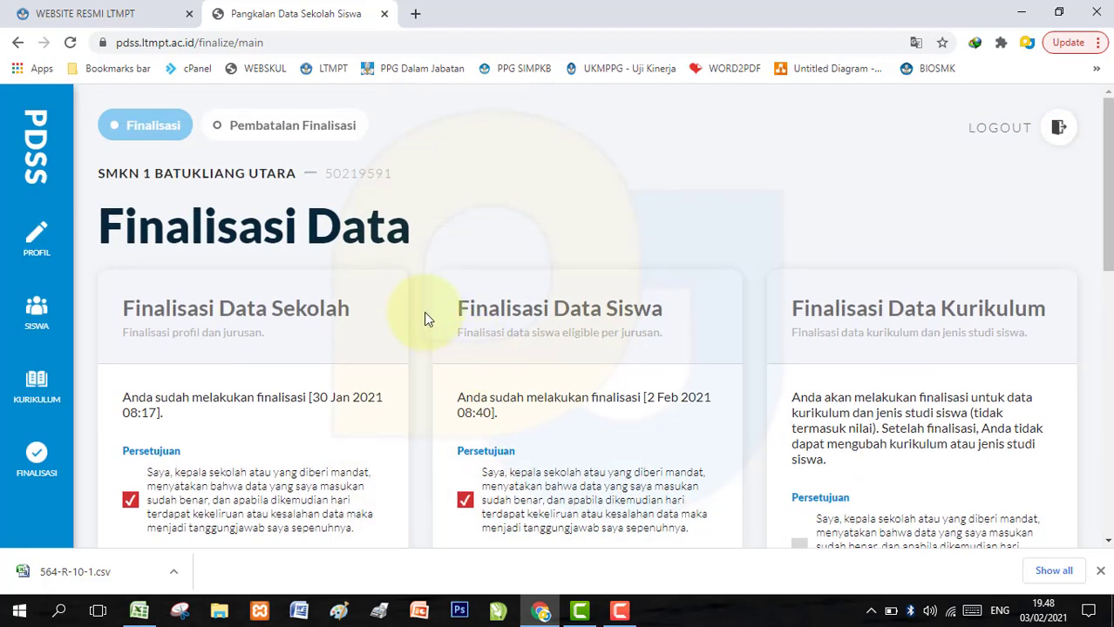